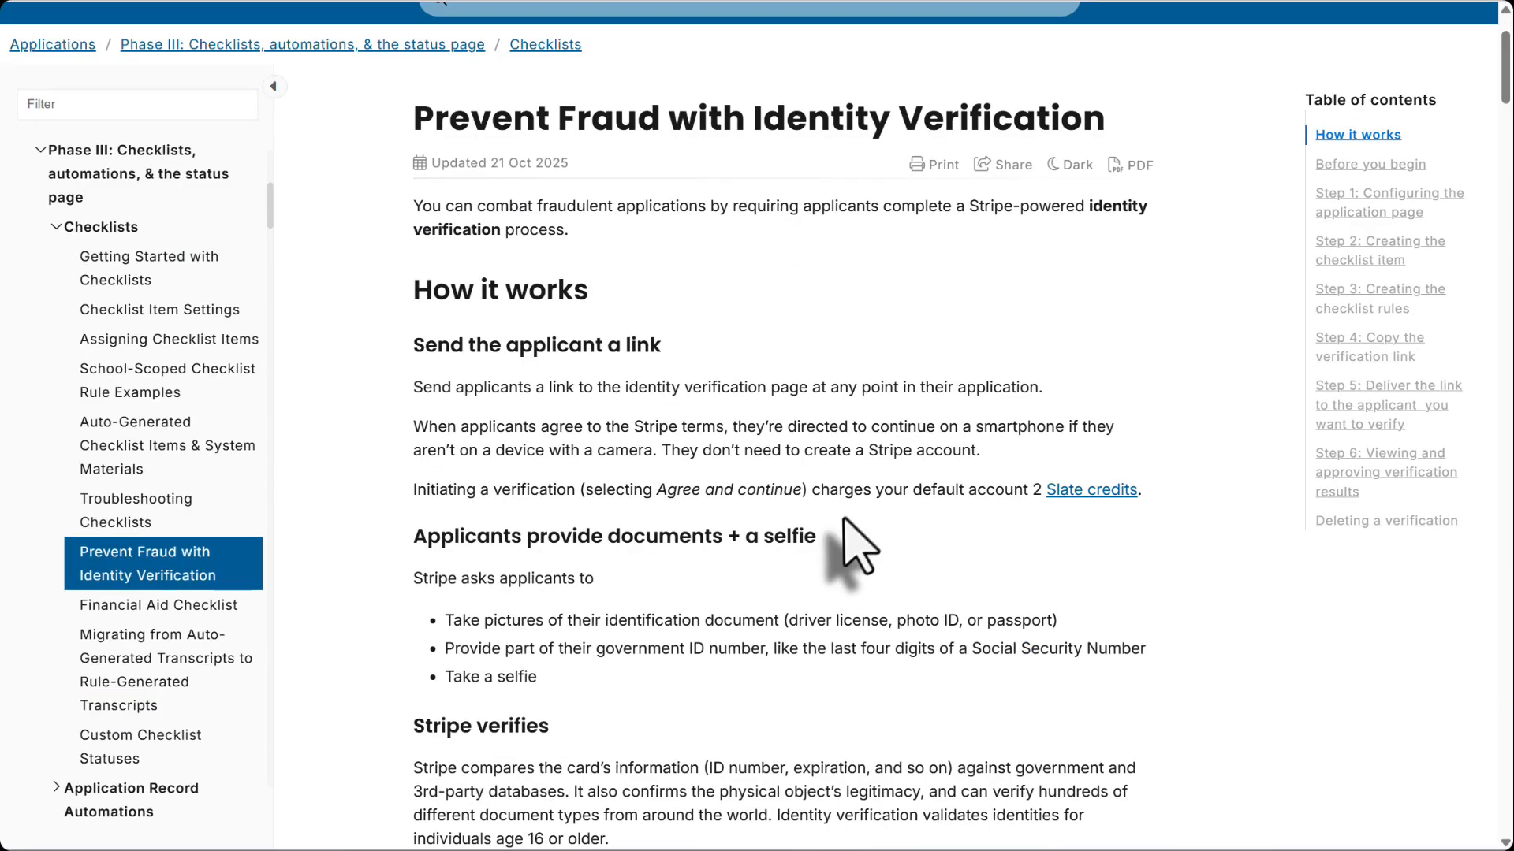
# - Read the identity verification article's sections on how it works, the prerequisites and Step 1, configuring the application page
pyautogui.scroll(-4, 865, 536)
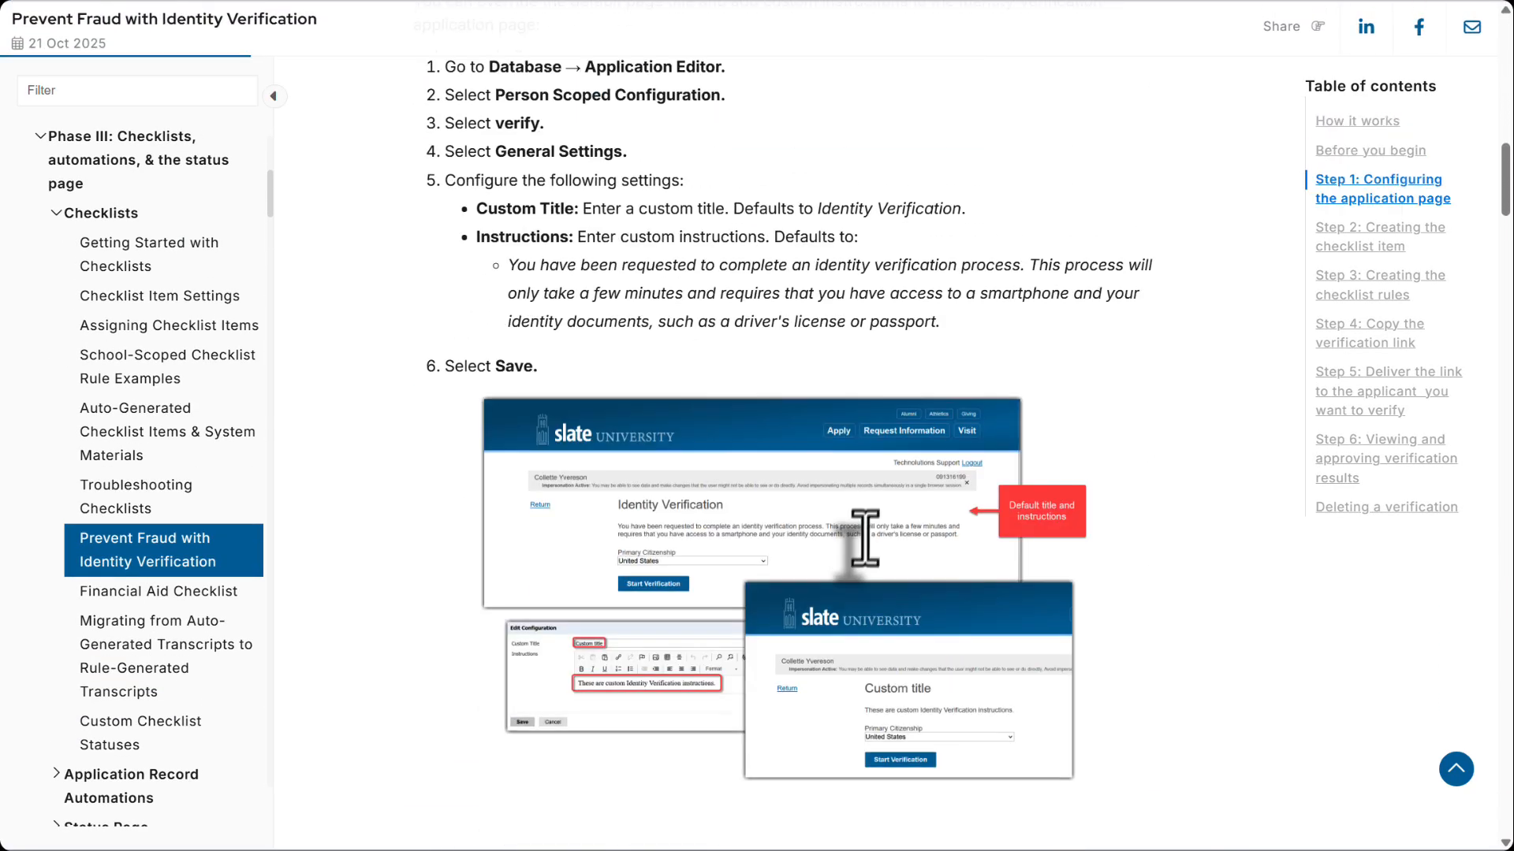
pyautogui.scroll(10, 867, 504)
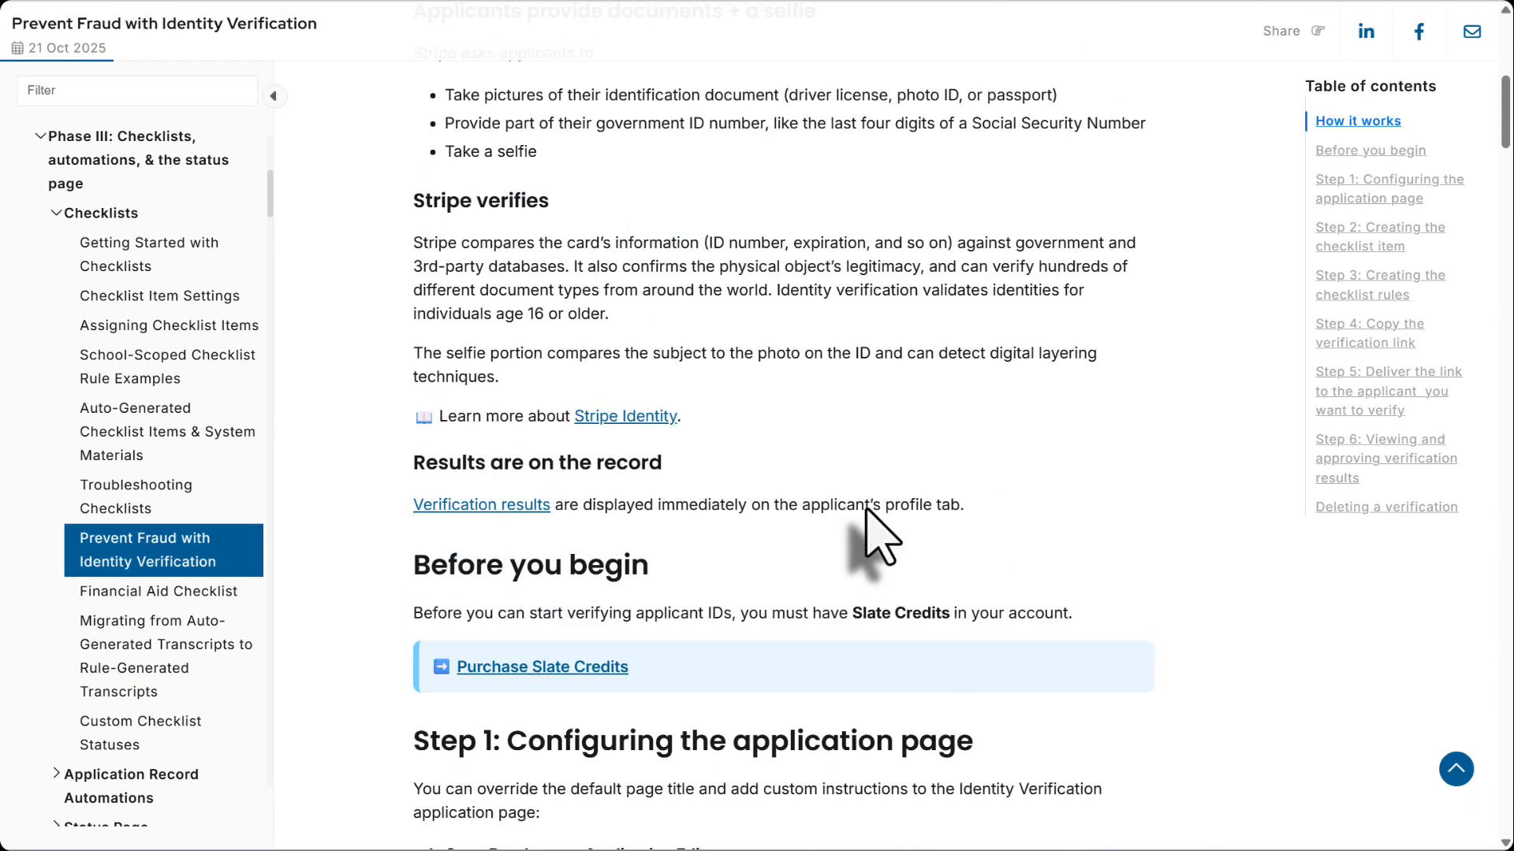
pyautogui.scroll(8, 866, 509)
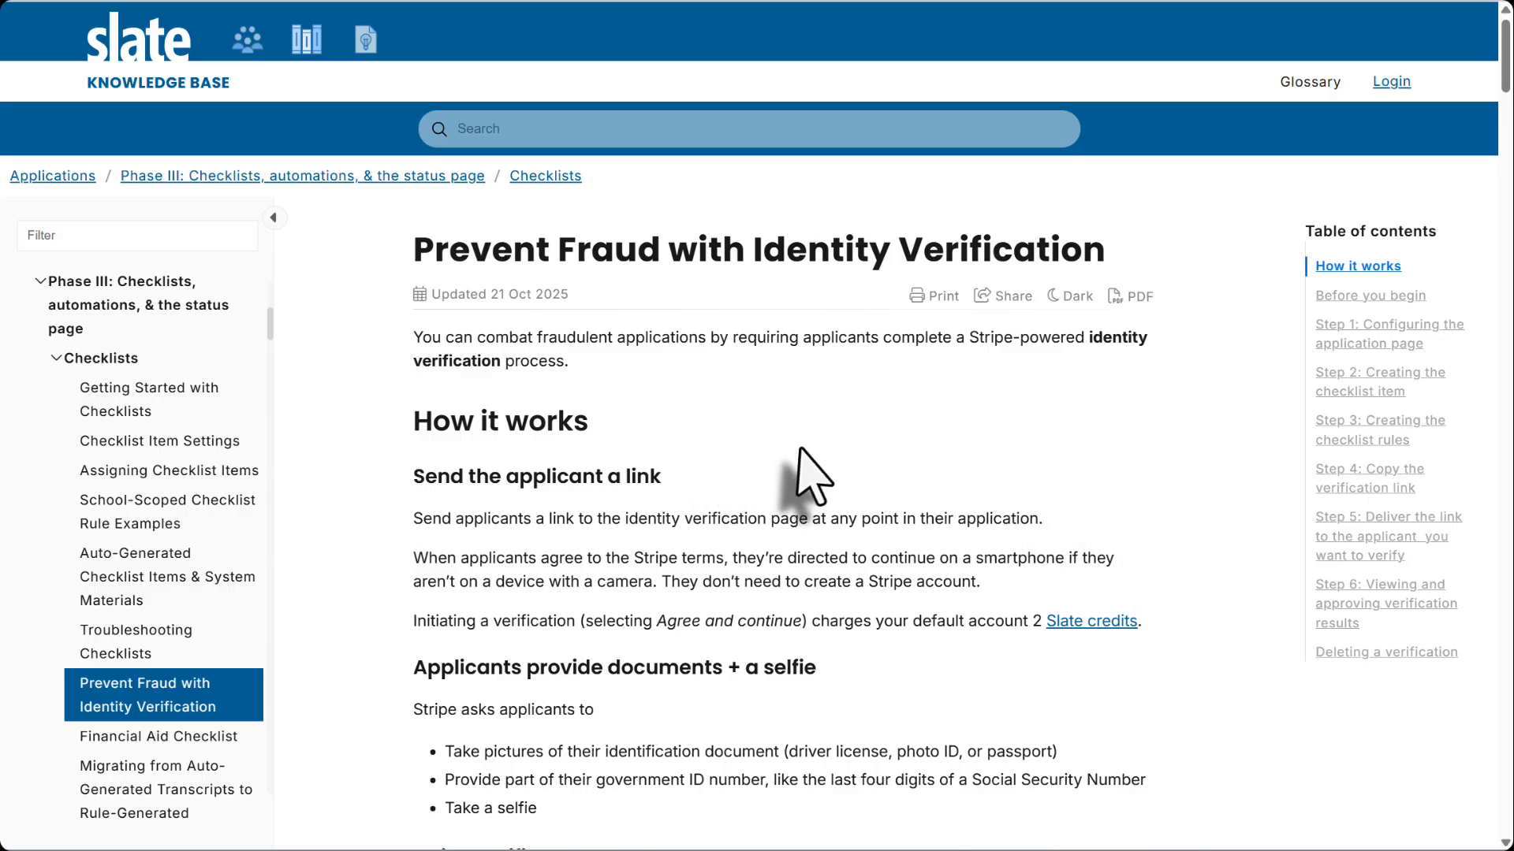
pyautogui.scroll(-3, 1159, 488)
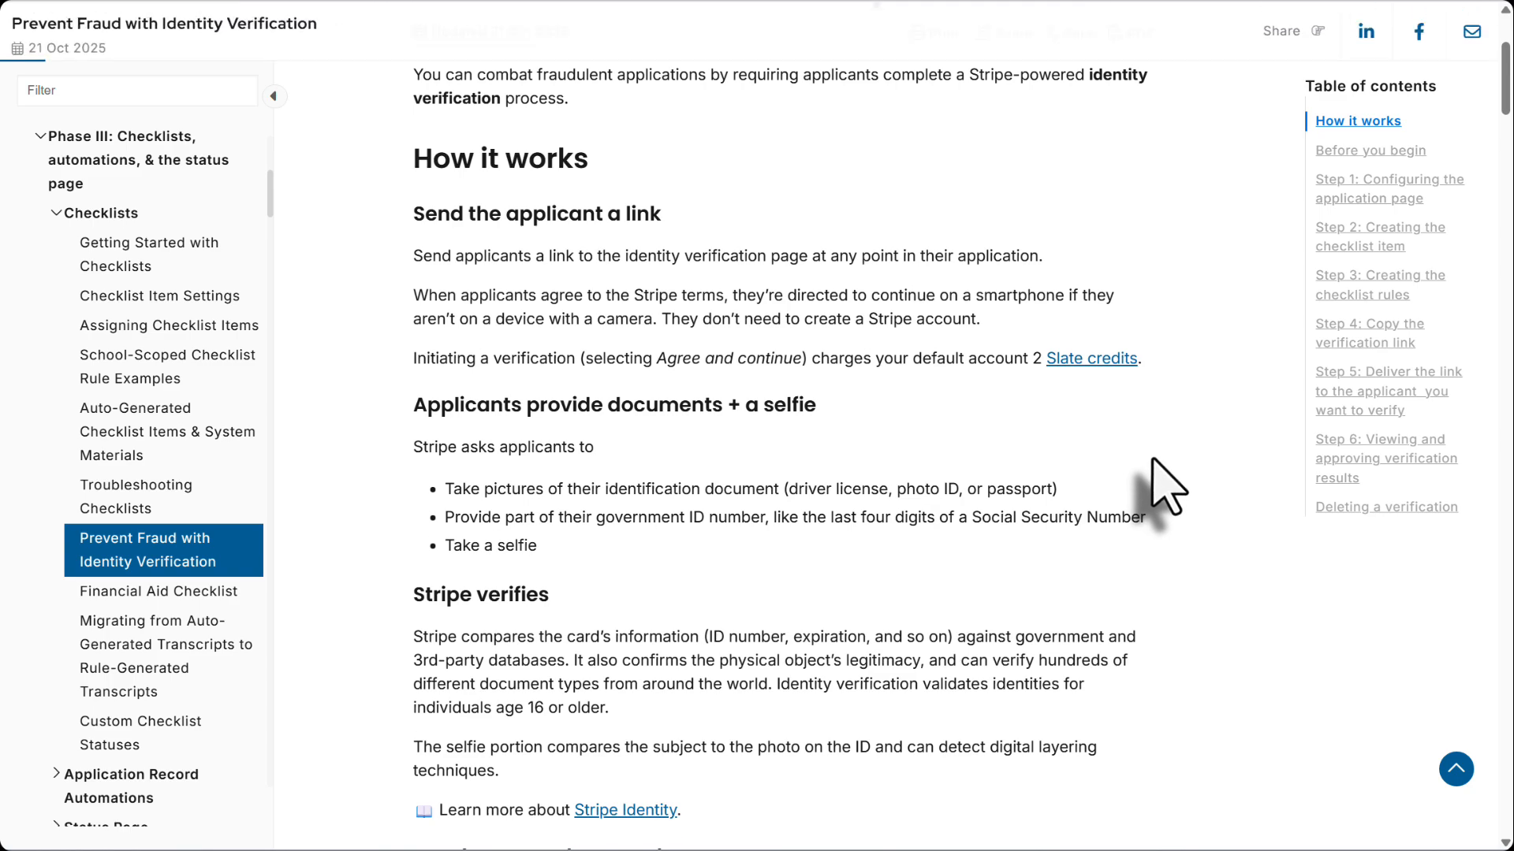
pyautogui.scroll(-10, 1159, 489)
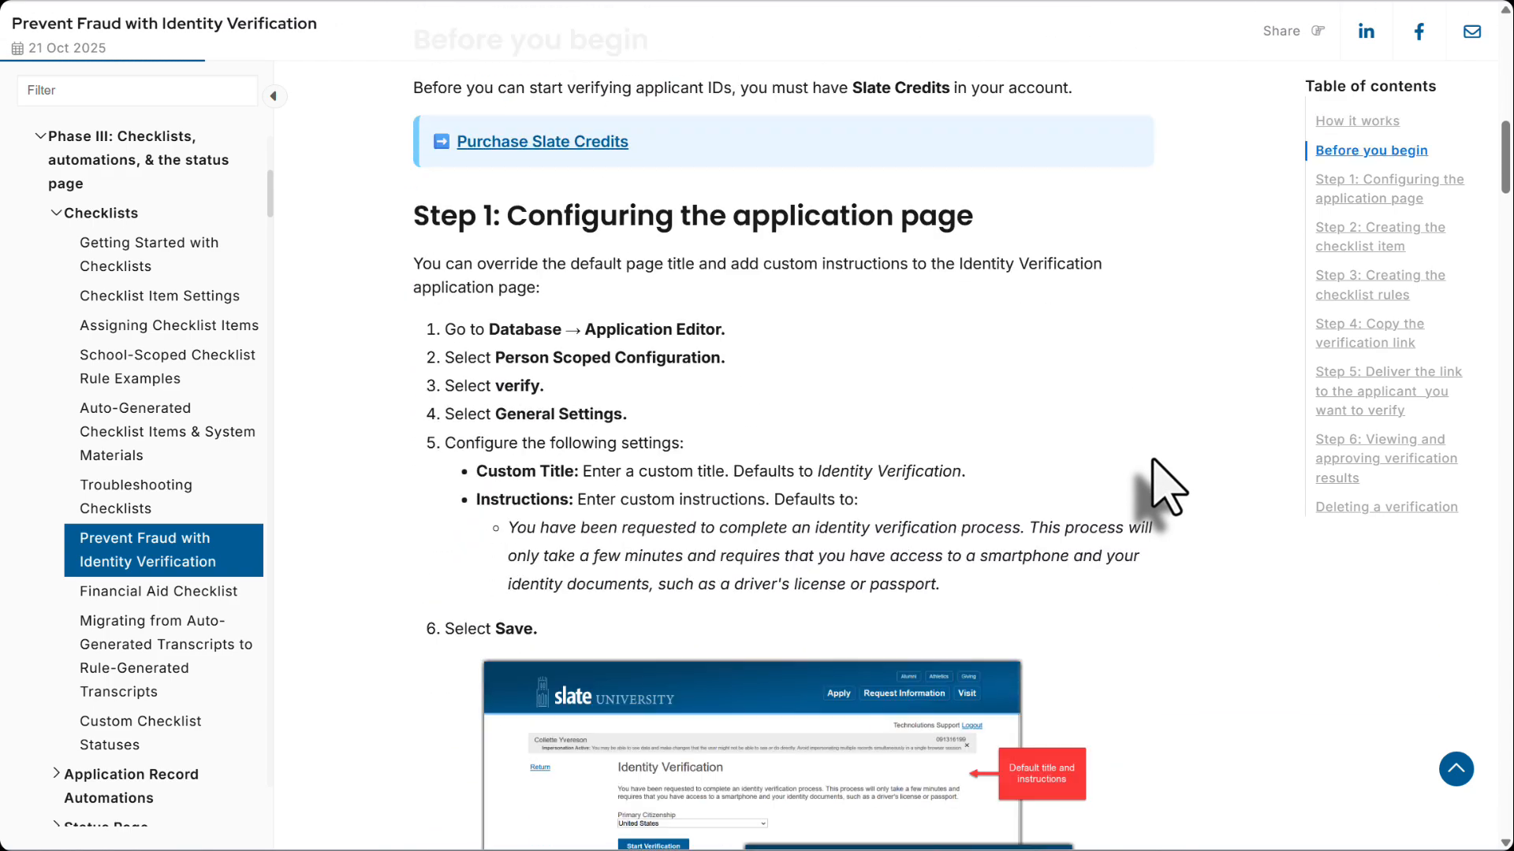
pyautogui.moveTo(976, 217); pyautogui.dragTo(514, 211)
pyautogui.scroll(-5, 811, 423)
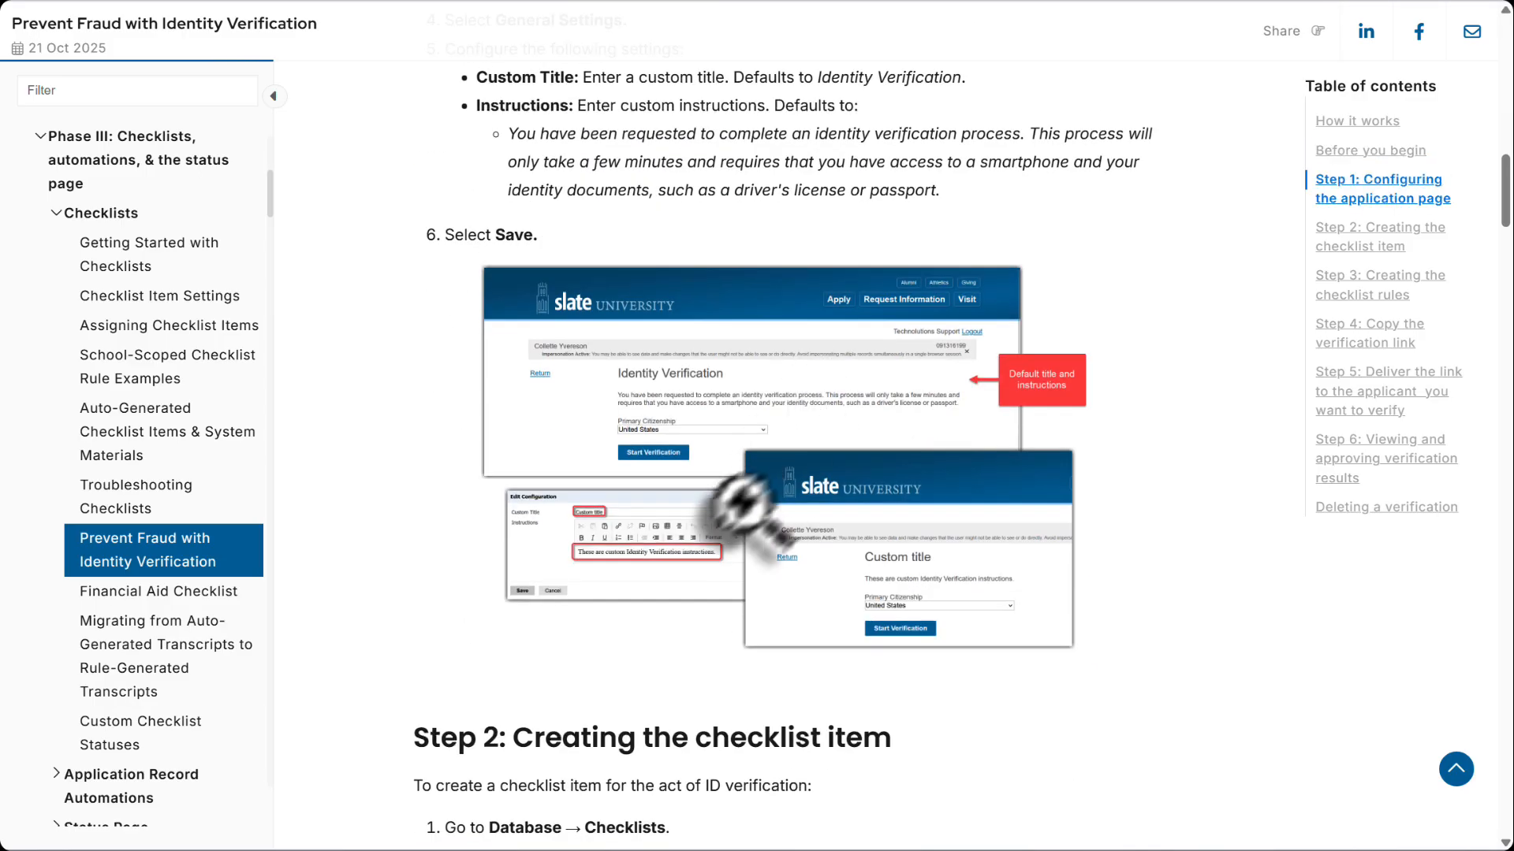
# - Read Step 2 on creating the checklist item and Step 3 on creating the assignment and fulfillment rules
pyautogui.scroll(-5, 658, 466)
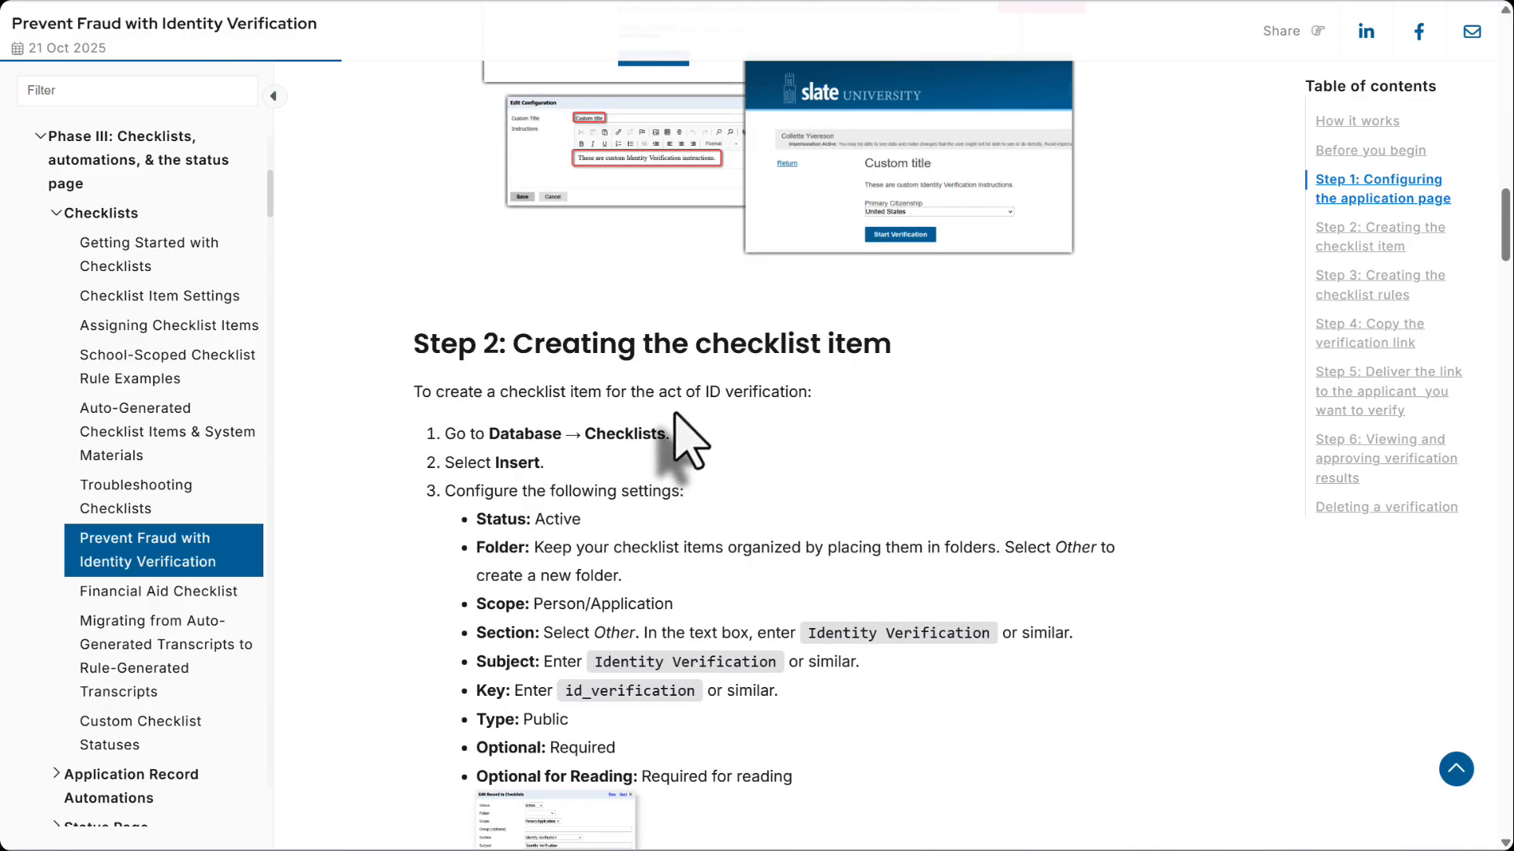
pyautogui.scroll(-10, 1015, 382)
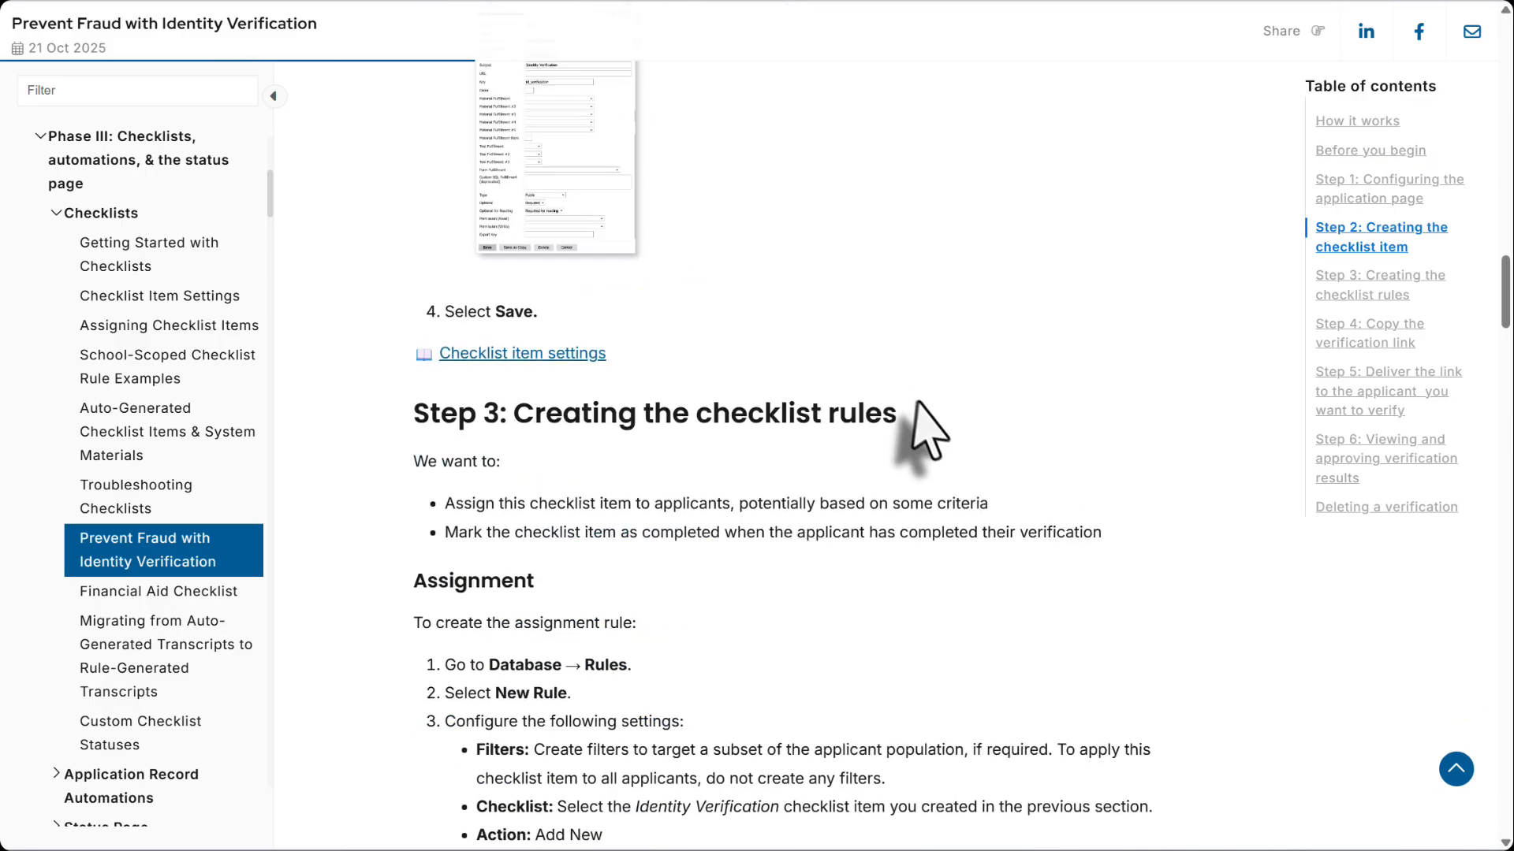
pyautogui.scroll(-2, 781, 359)
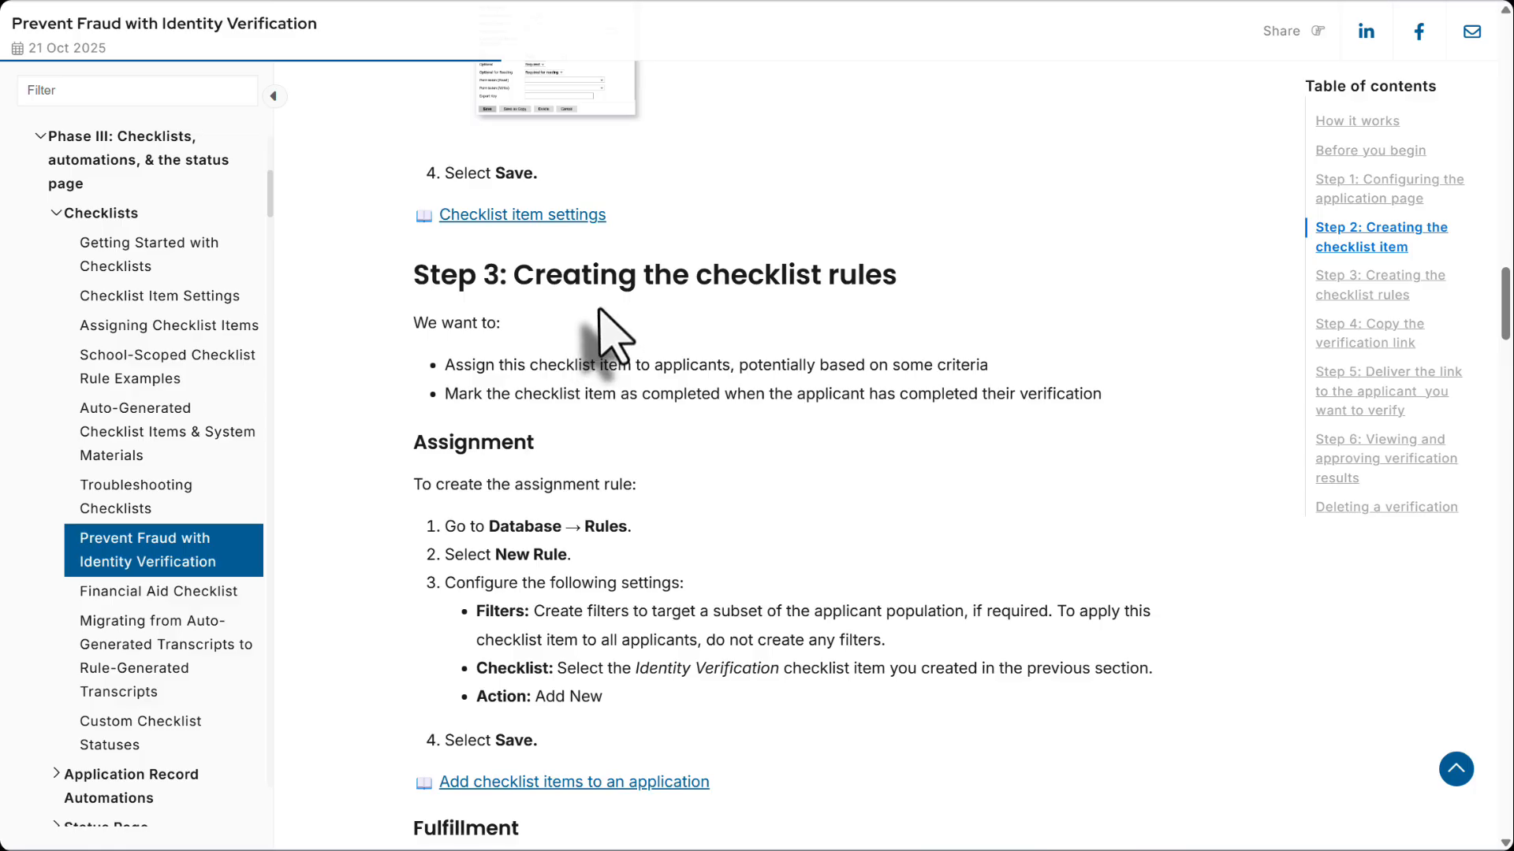
pyautogui.scroll(-1, 639, 335)
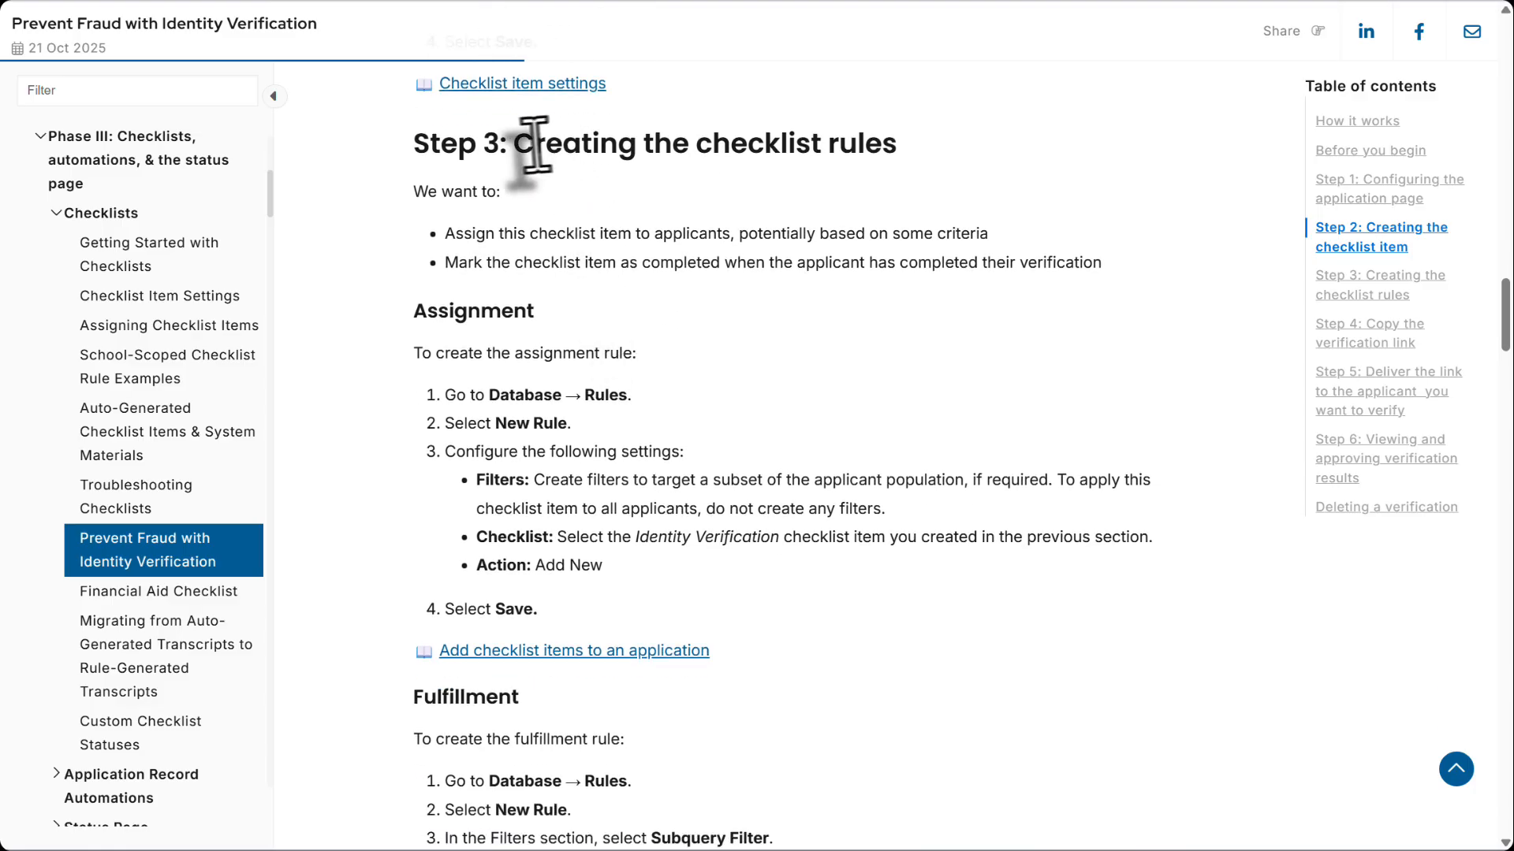
pyautogui.moveTo(536, 143); pyautogui.dragTo(898, 160)
pyautogui.click(914, 161)
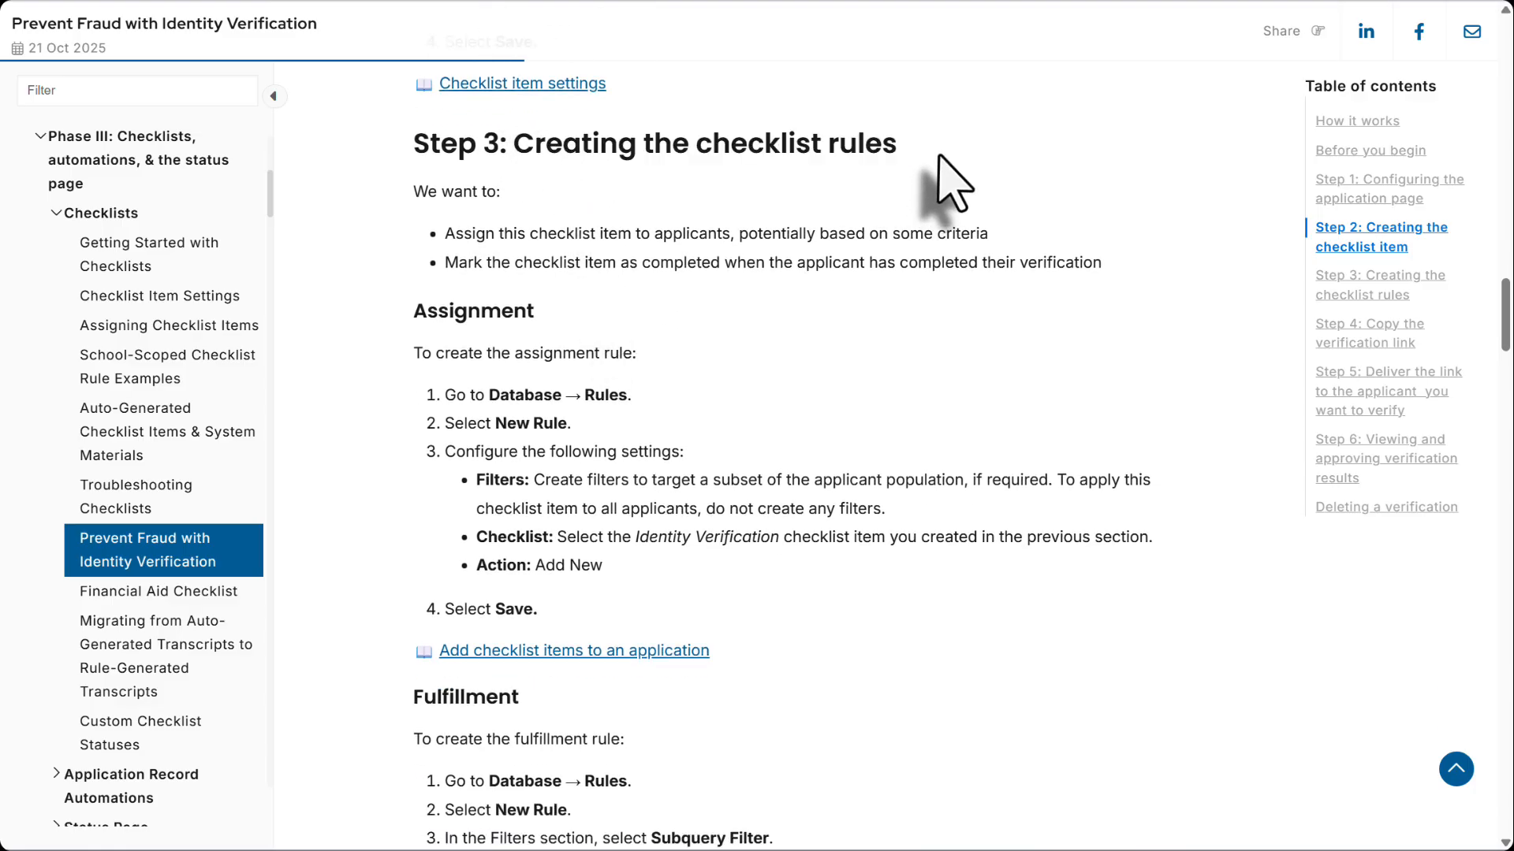
pyautogui.scroll(-3, 951, 226)
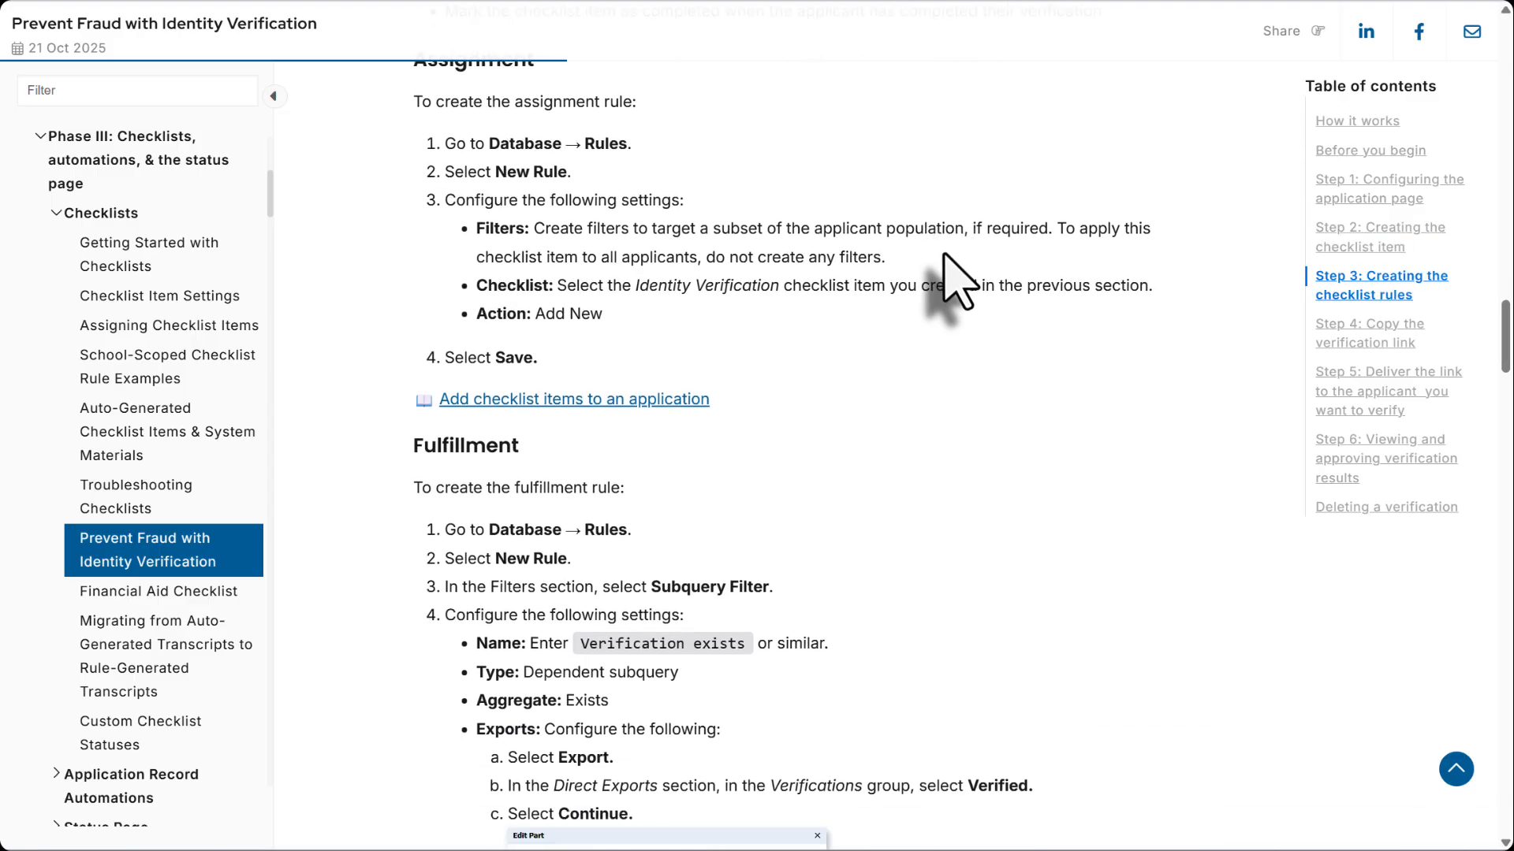
pyautogui.scroll(20, 946, 315)
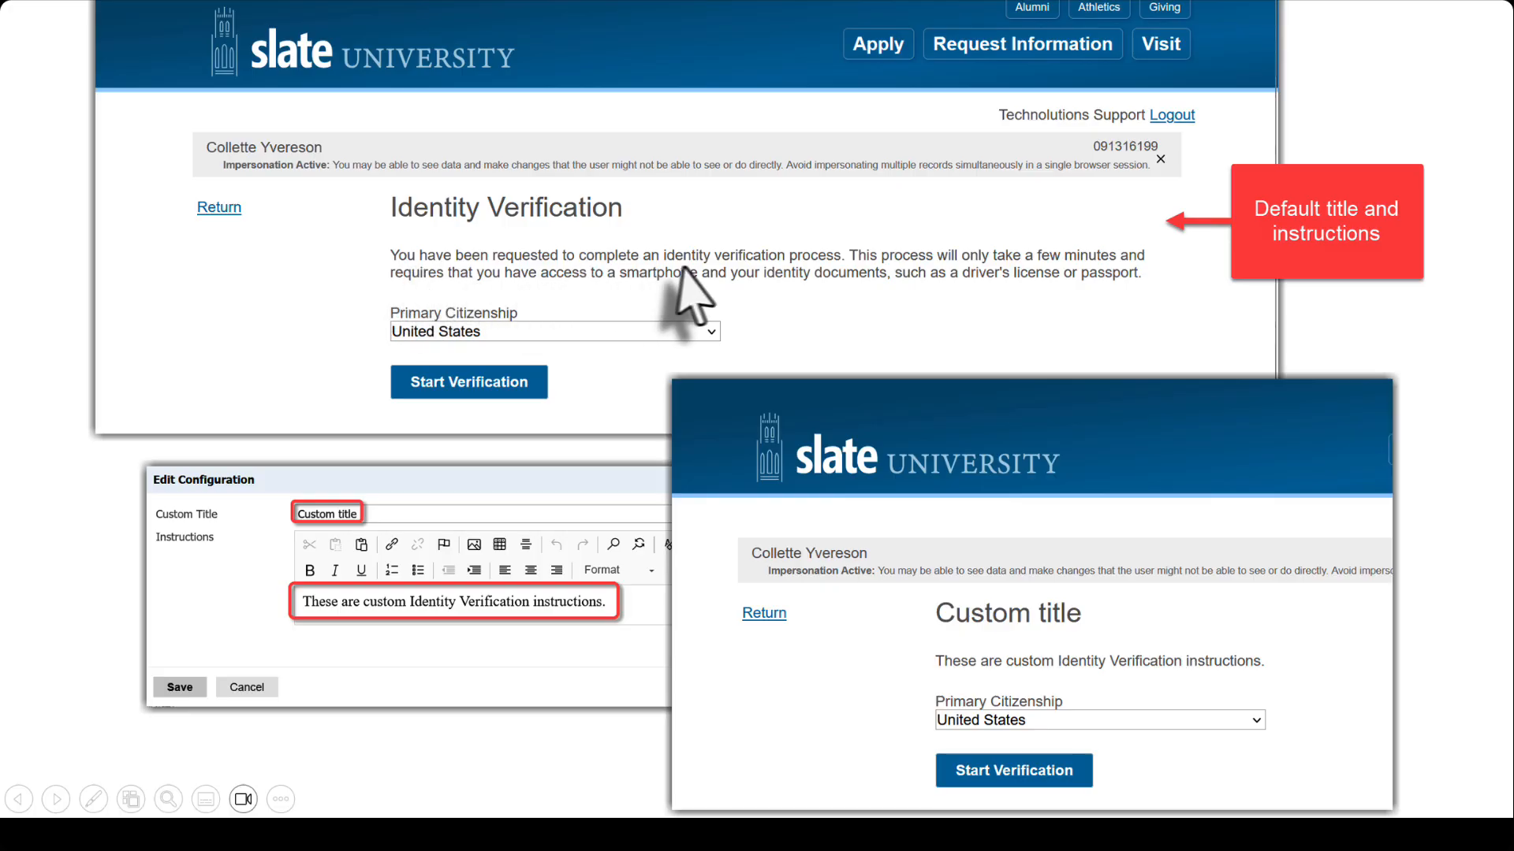
pyautogui.click(812, 278)
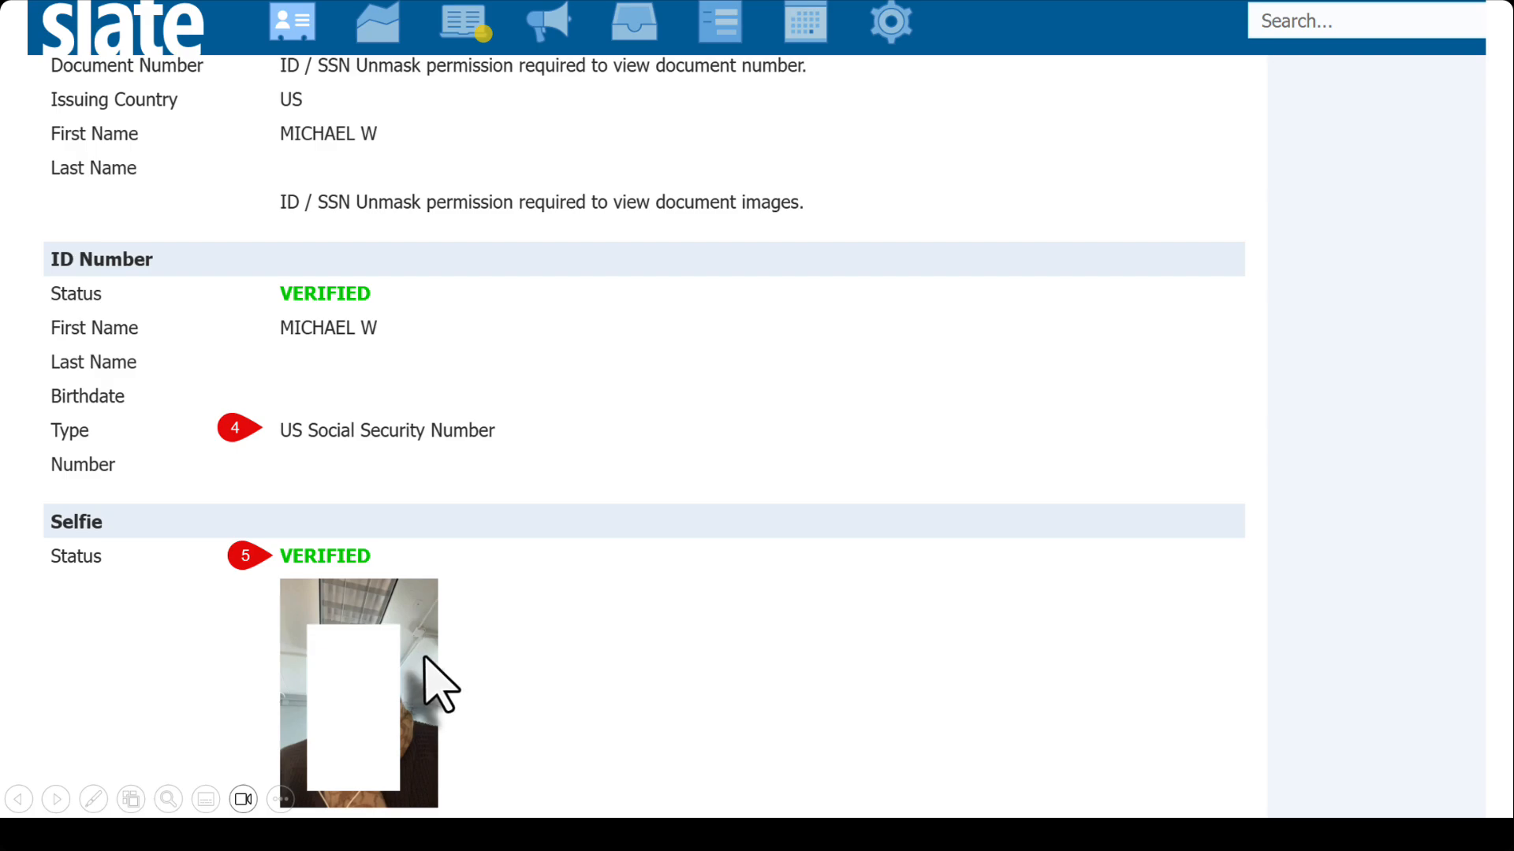
pyautogui.click(221, 663)
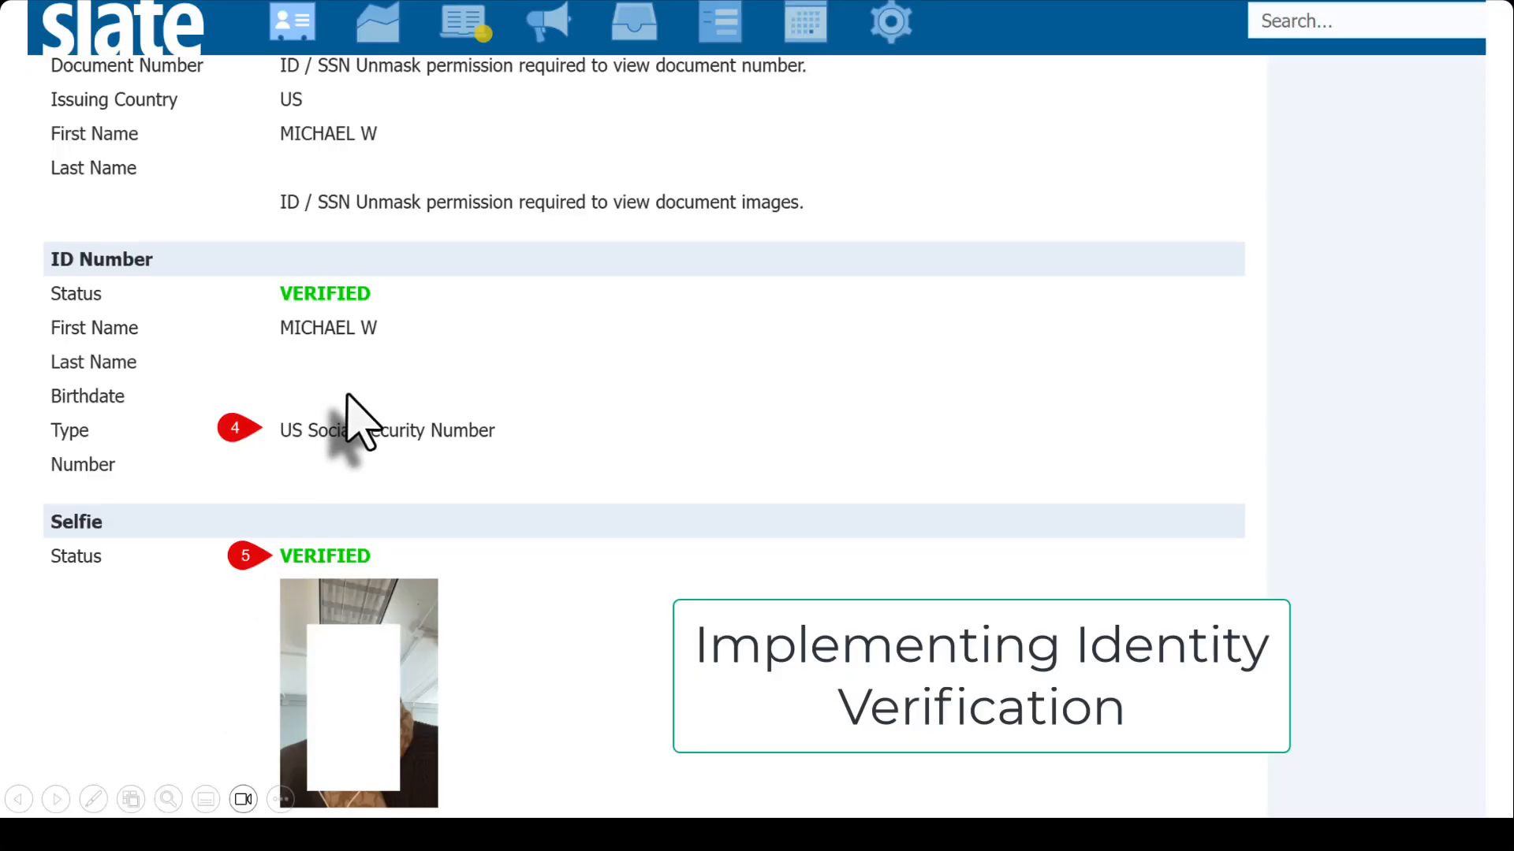
pyautogui.click(348, 396)
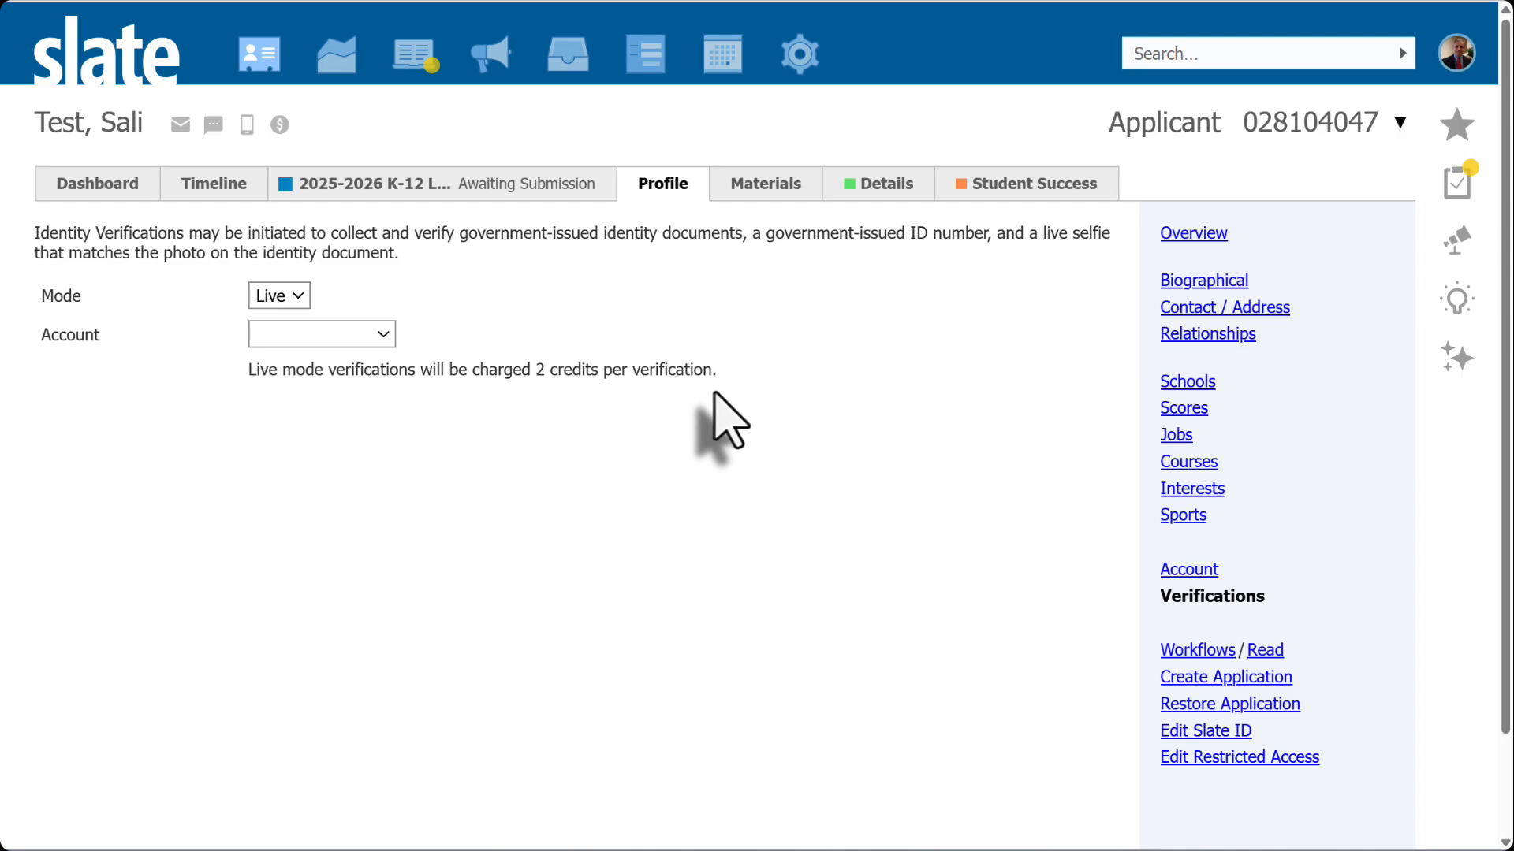
# - From the Database's Application Editor, open the General Settings of the verify part in Person Scoped Configuration
pyautogui.moveTo(800, 57)
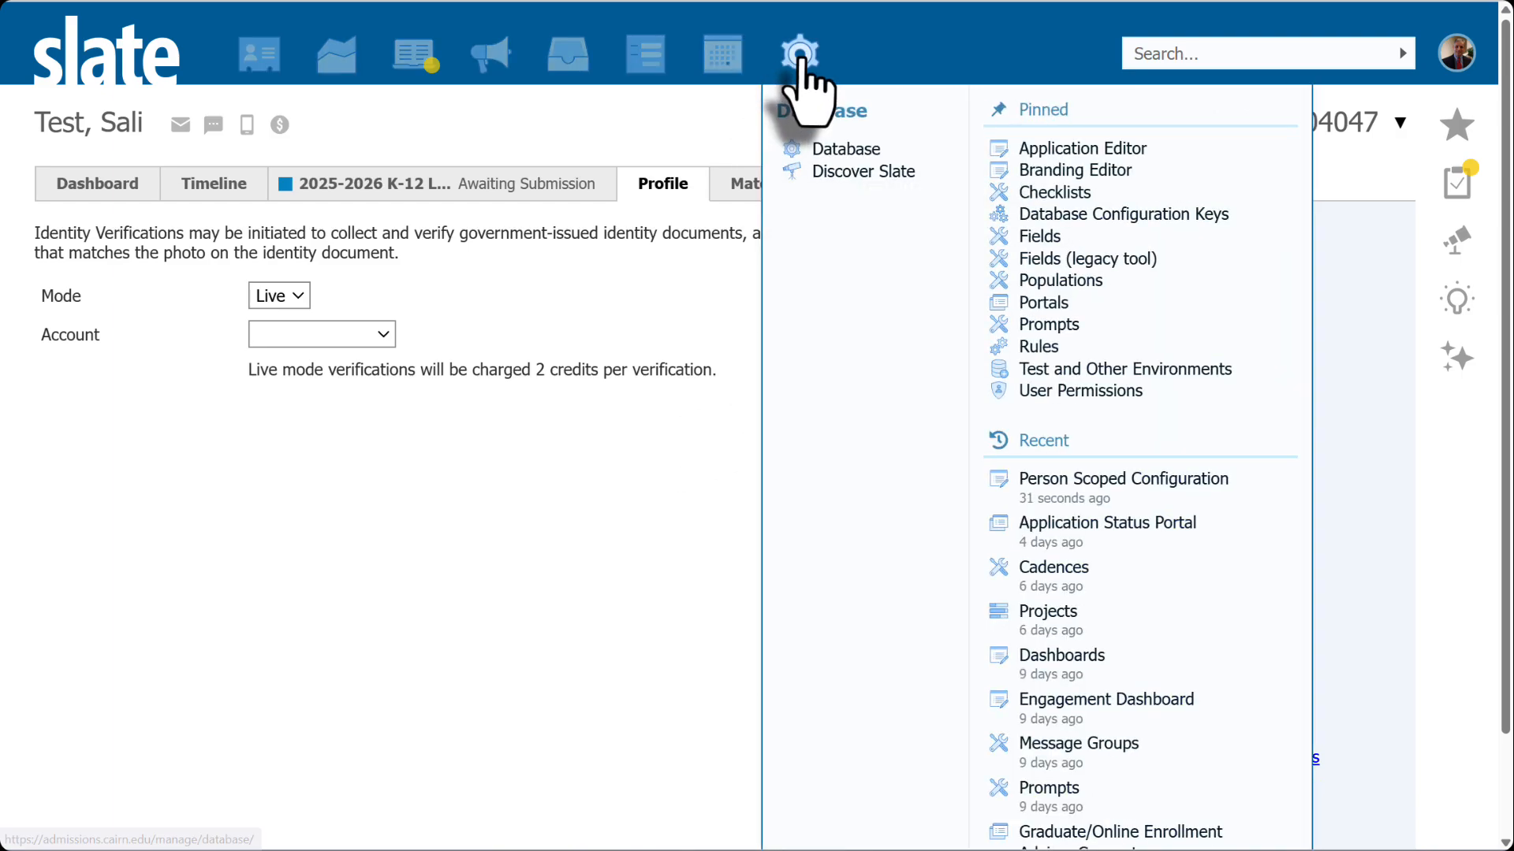
pyautogui.click(834, 155)
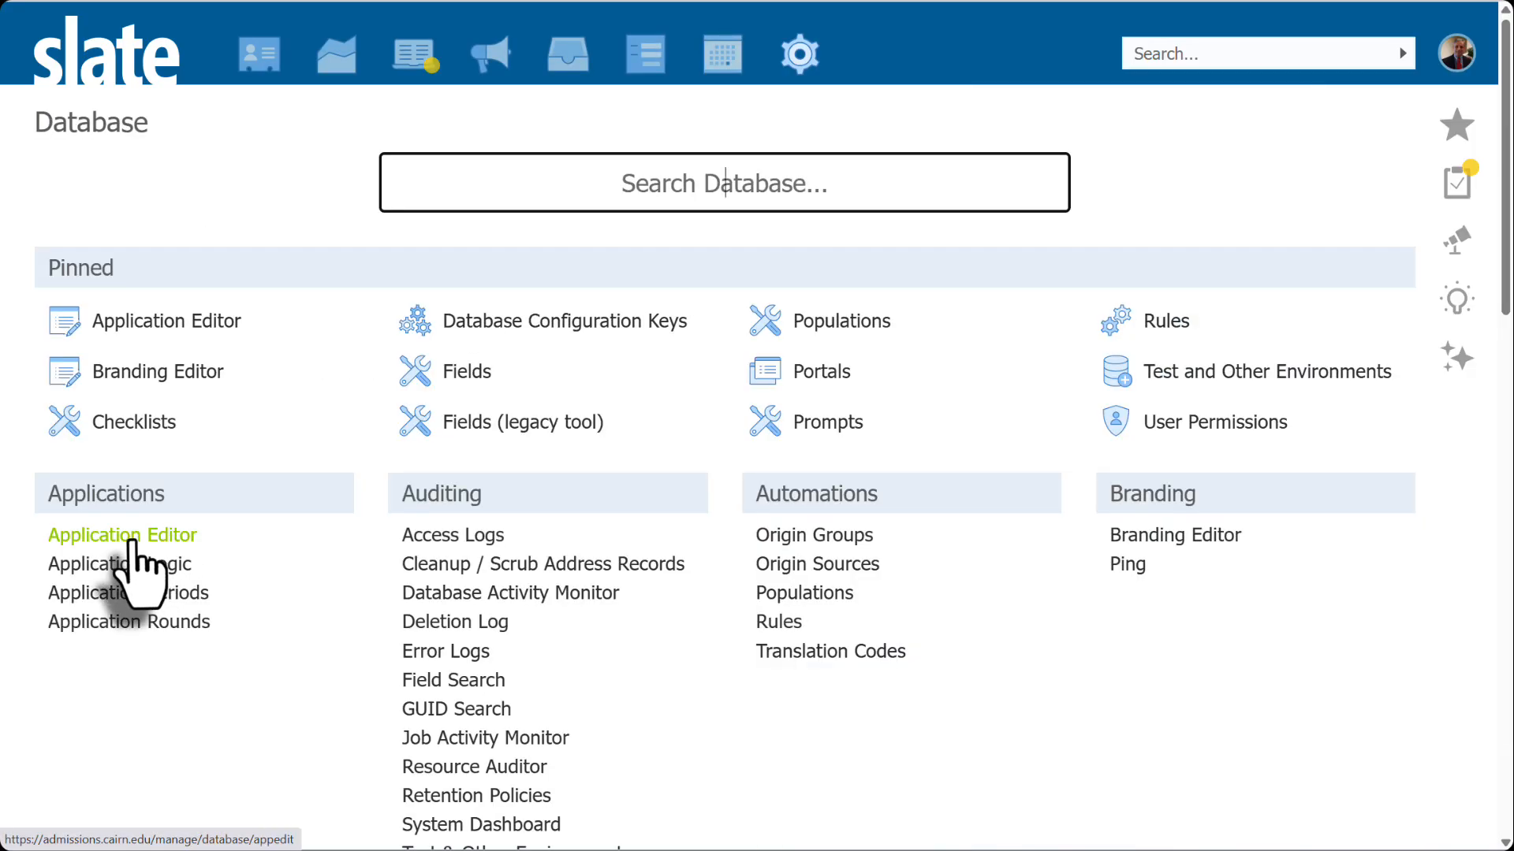
pyautogui.click(132, 537)
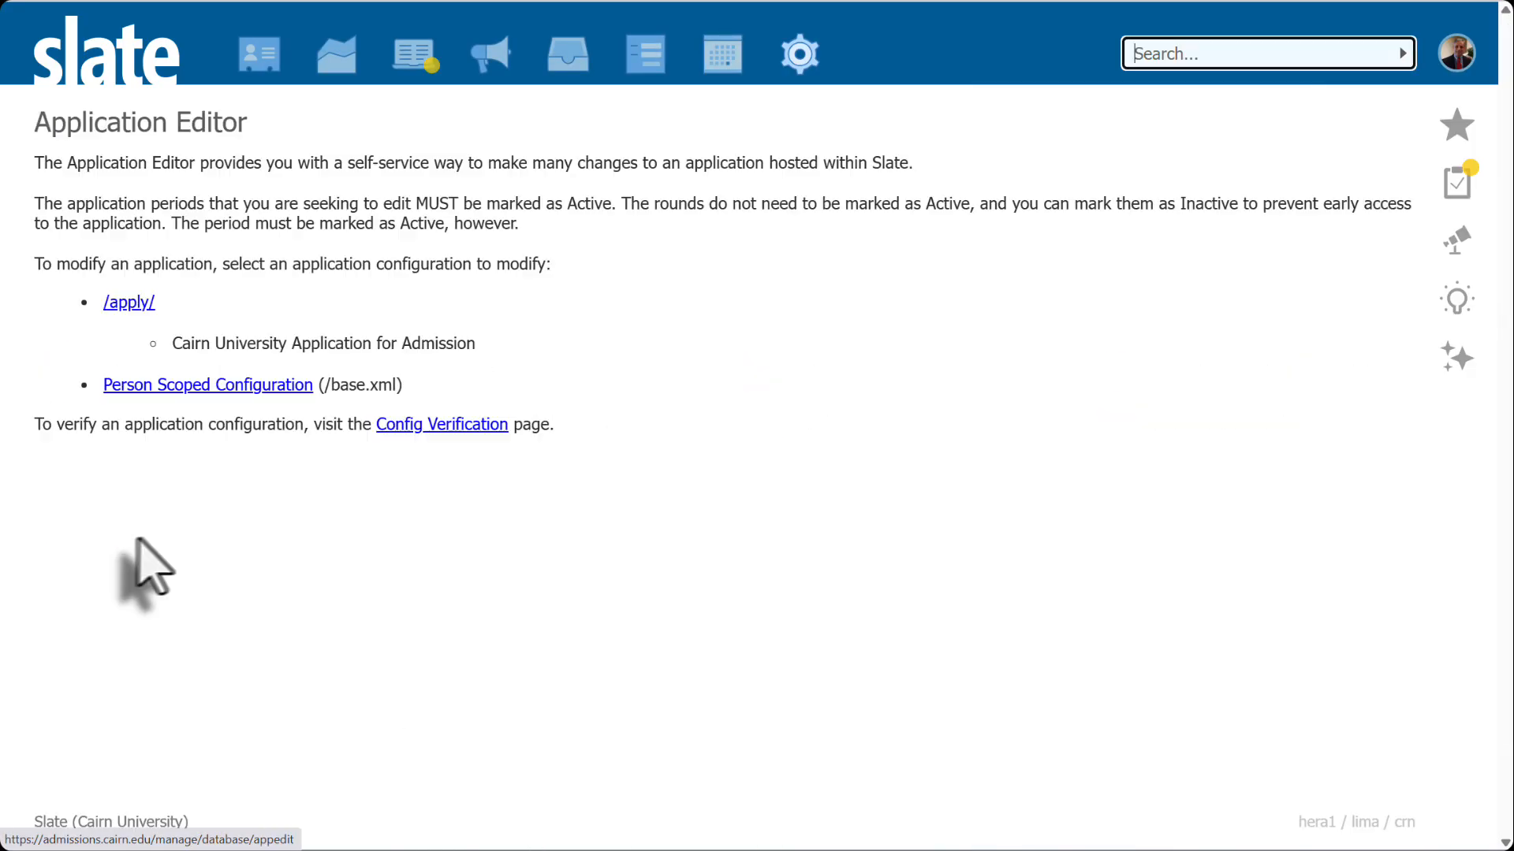
pyautogui.click(200, 388)
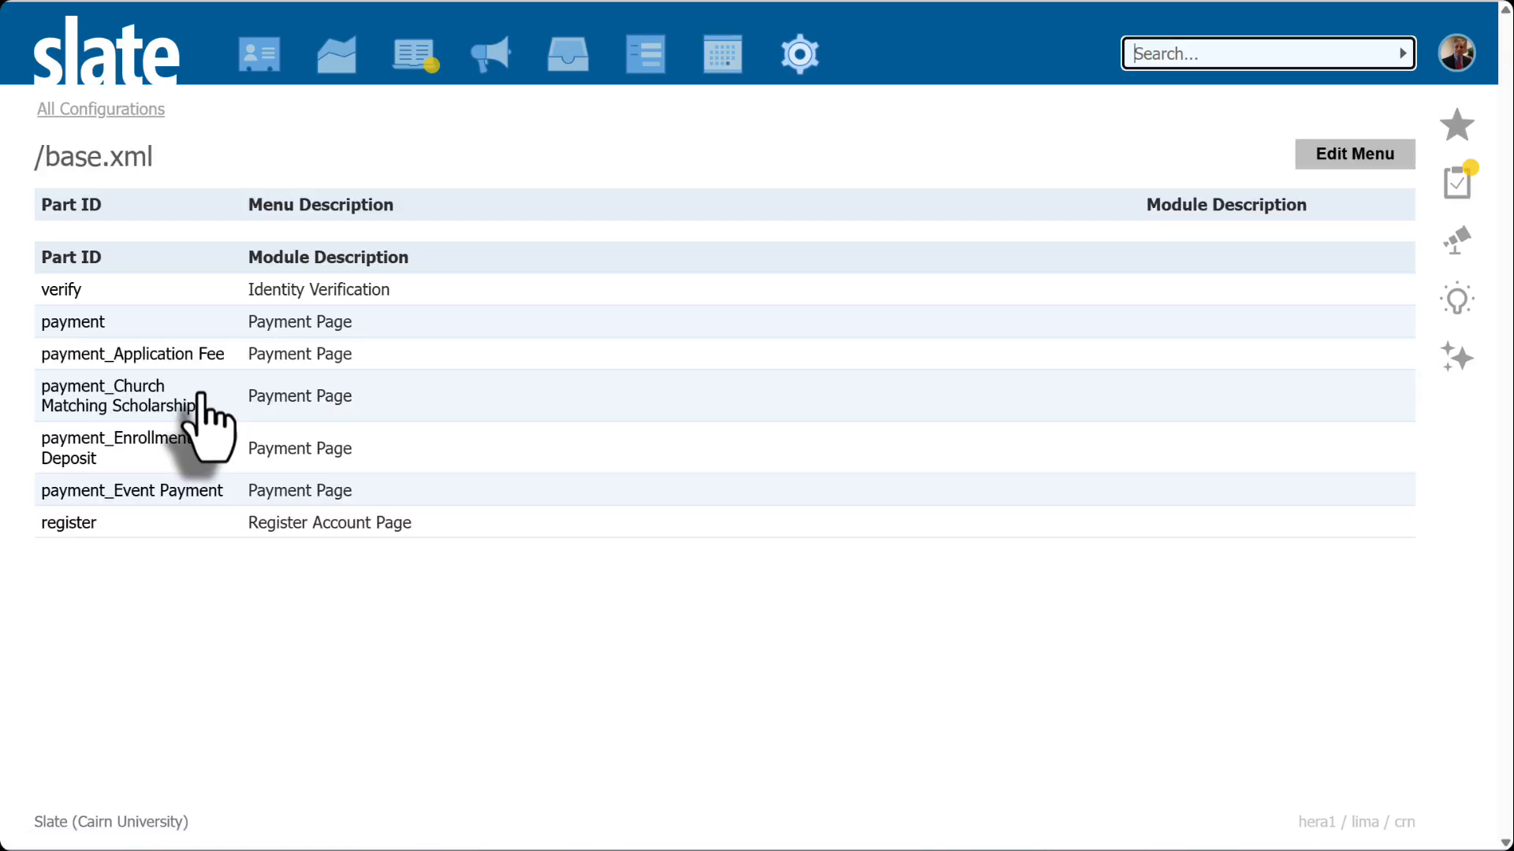
pyautogui.click(69, 292)
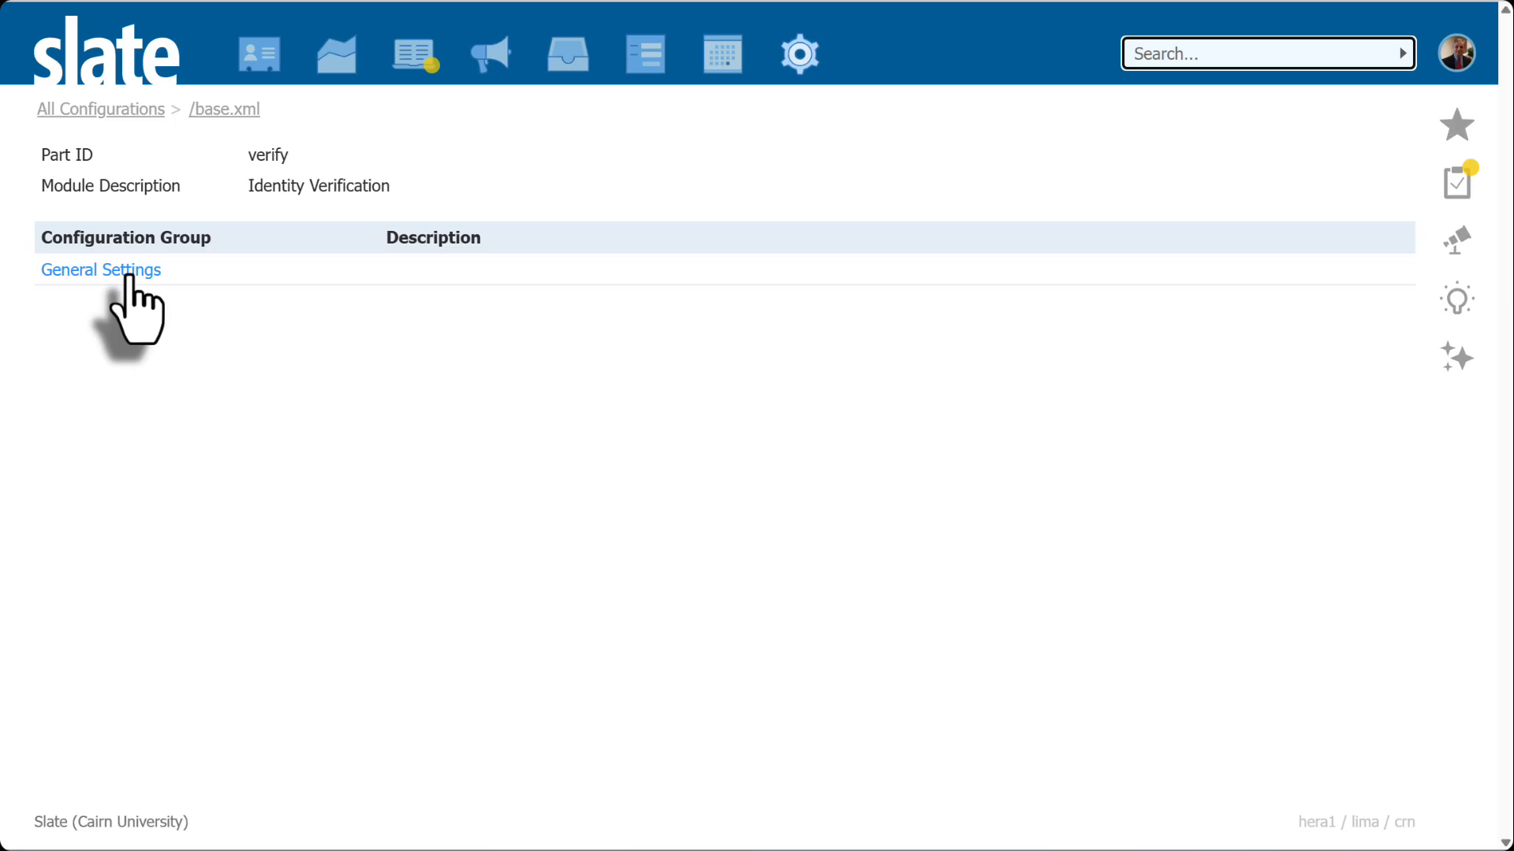
pyautogui.click(126, 272)
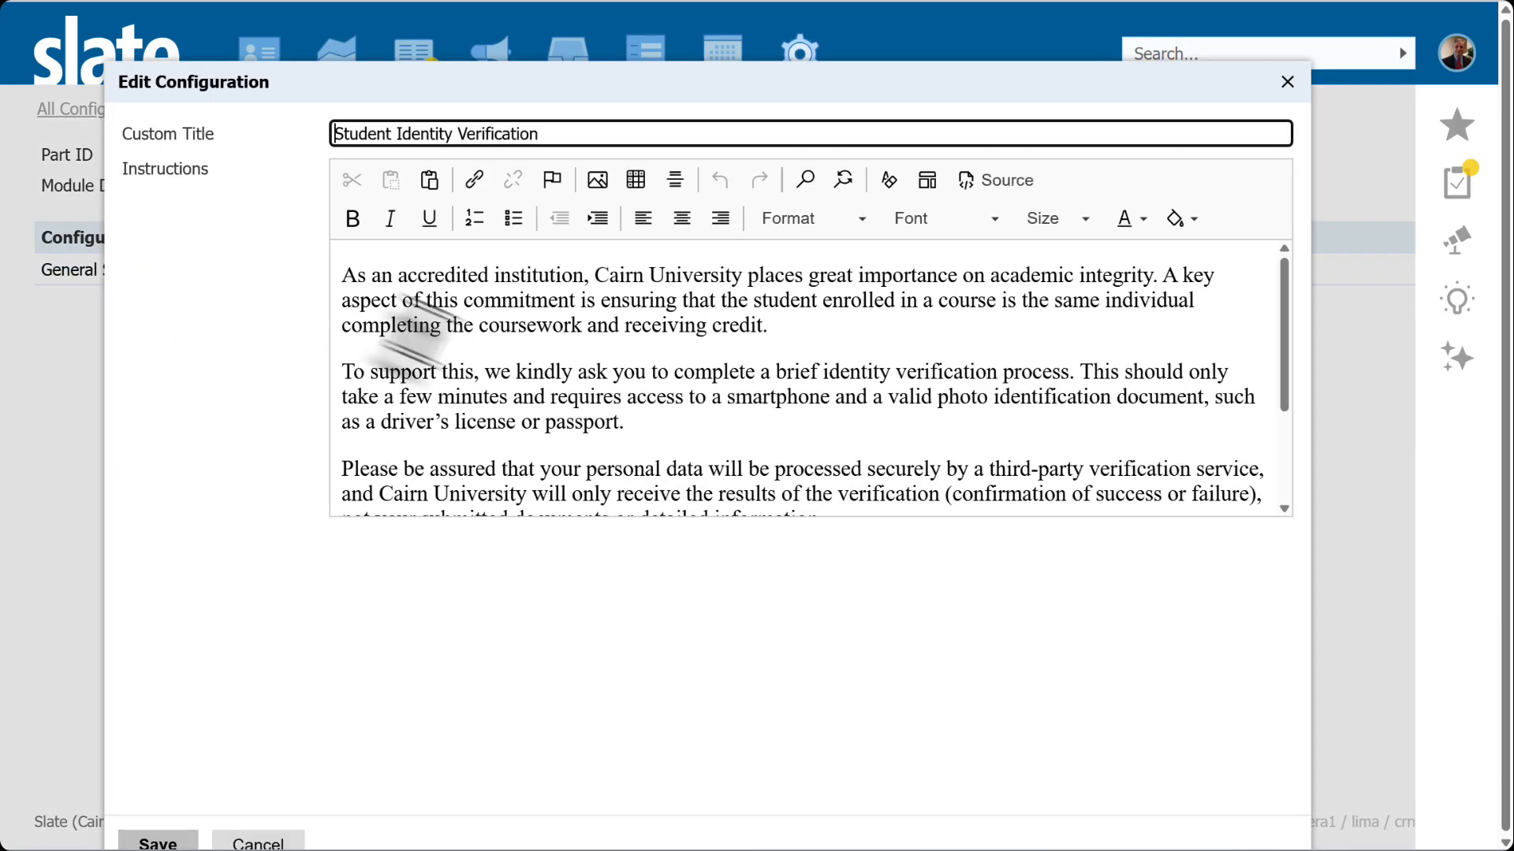
# - Review the custom title and full instructions for the identity verification page, and close the configuration without saving
pyautogui.scroll(-3, 429, 372)
pyautogui.scroll(-1, 500, 378)
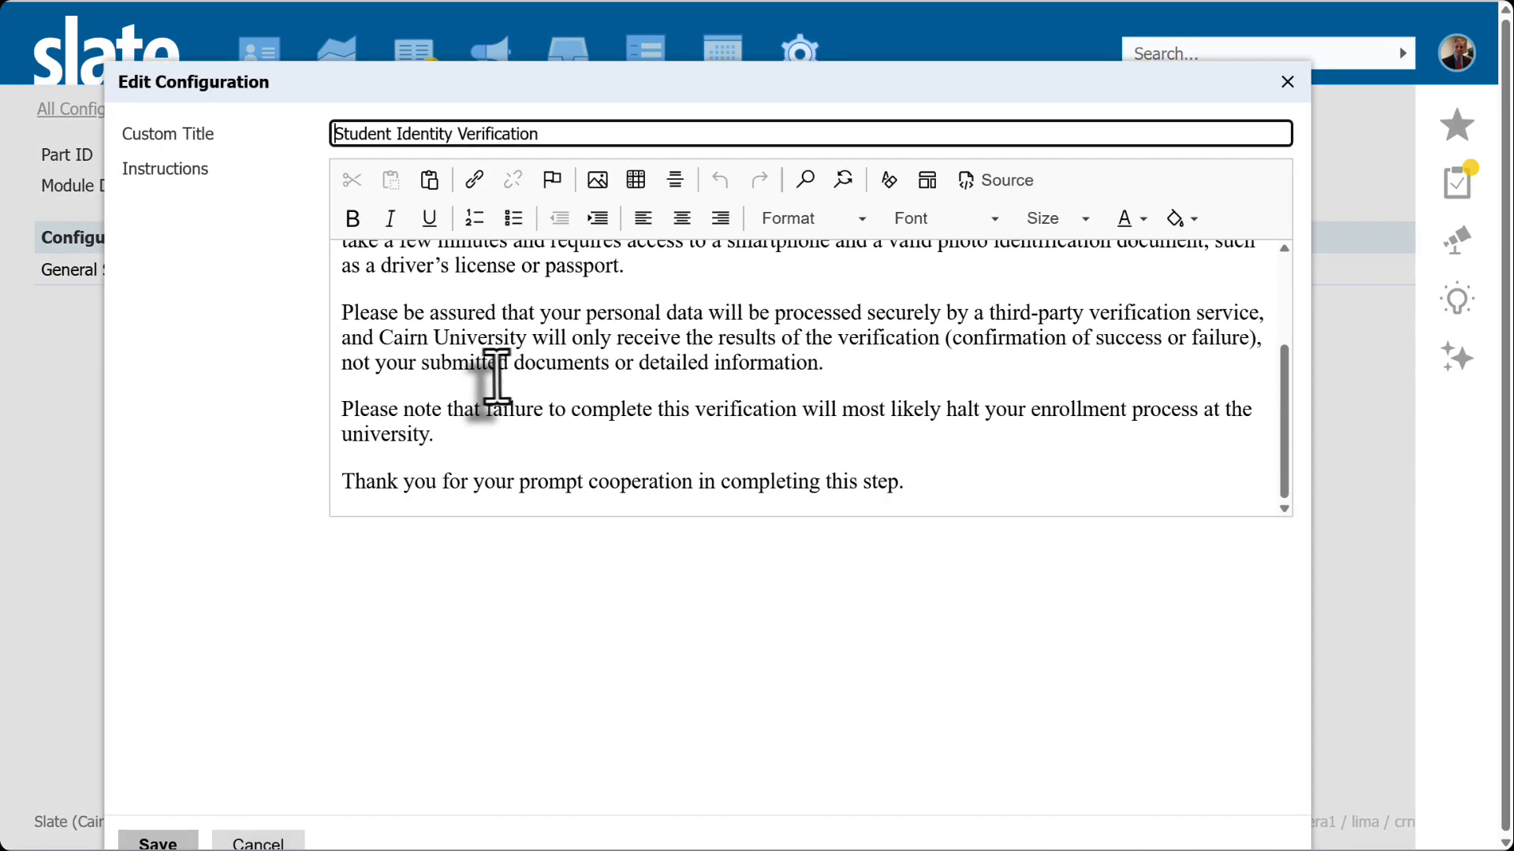
pyautogui.scroll(3, 489, 377)
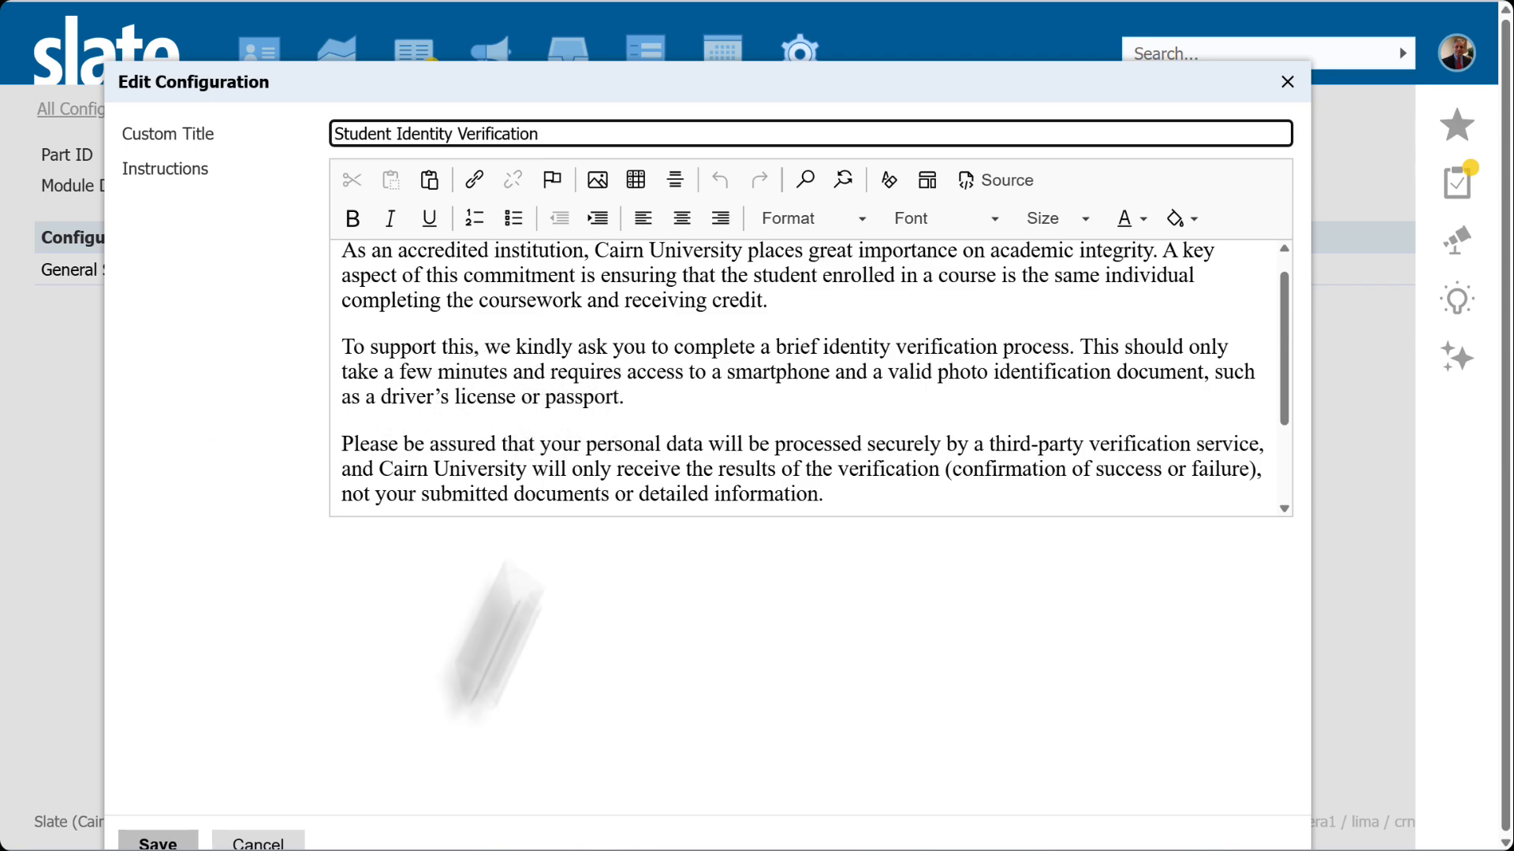
pyautogui.click(260, 840)
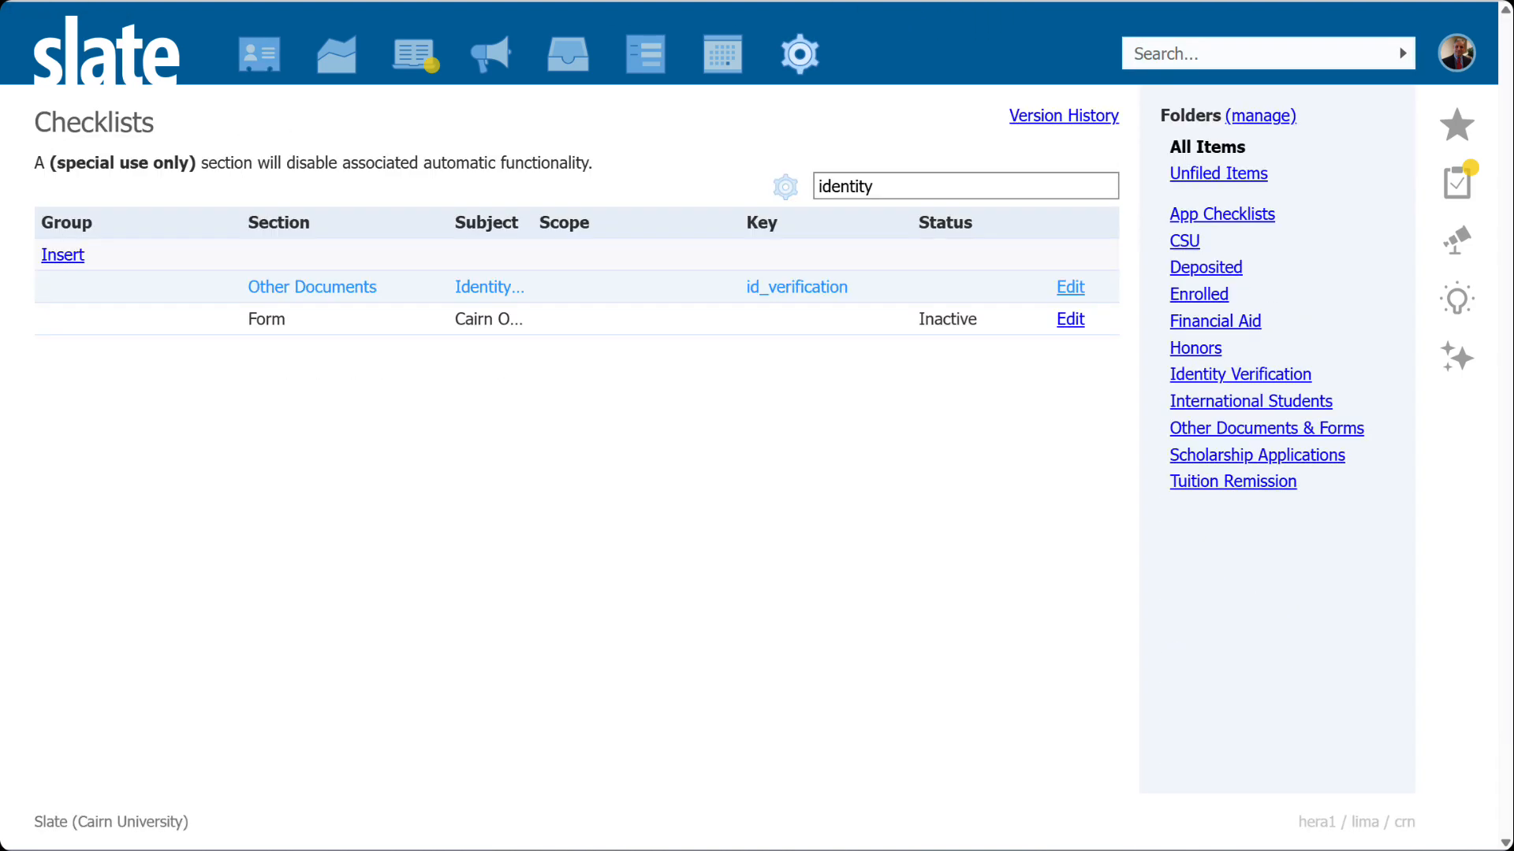
# - Open the Identity Verification checklist item with the id_verification key and examine its settings, subject and verification URL
pyautogui.click(799, 54)
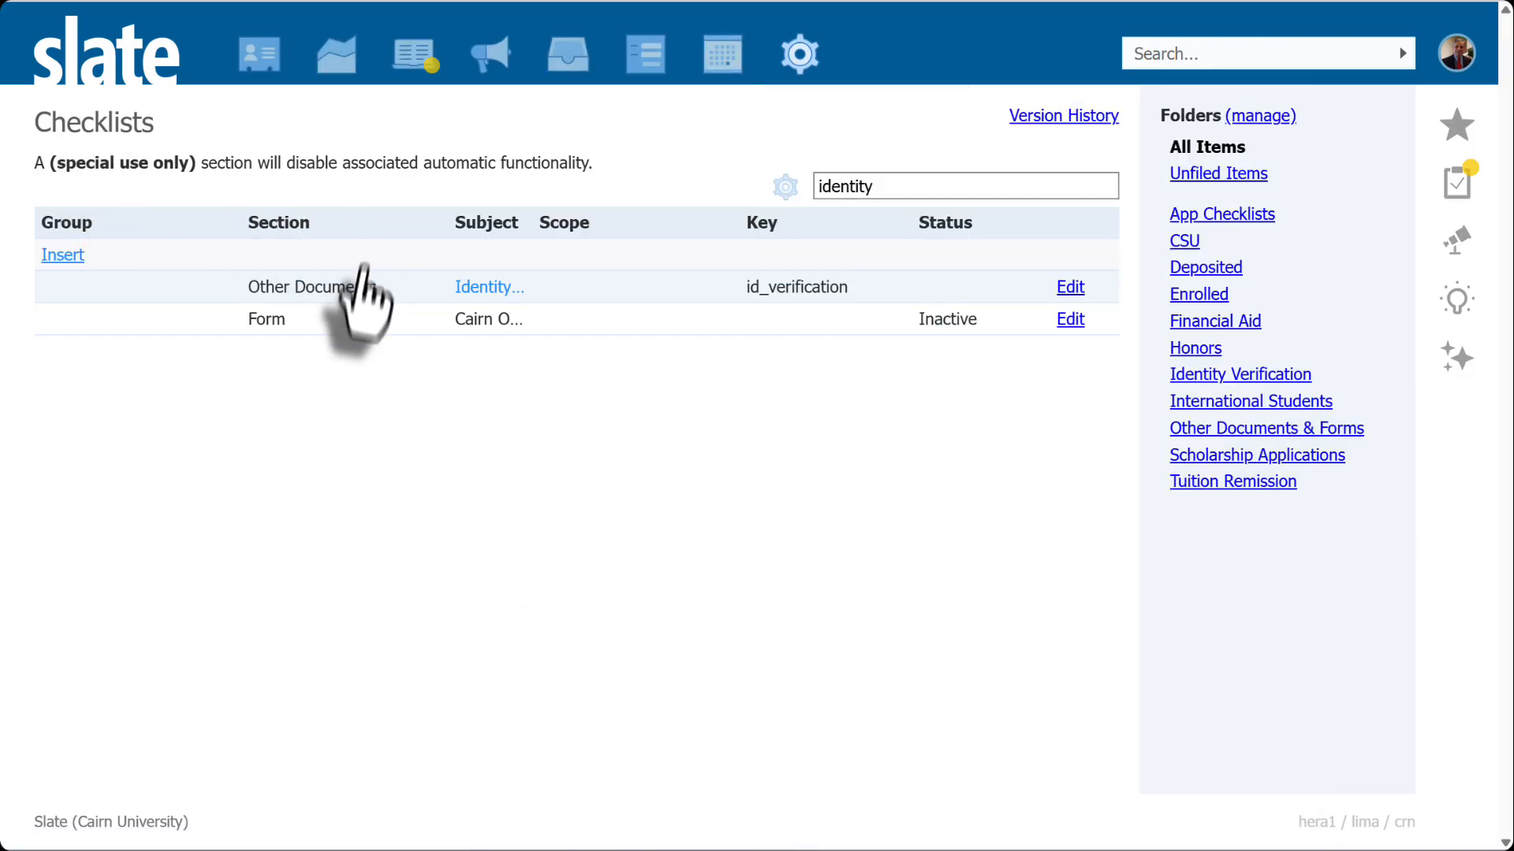
pyautogui.click(319, 290)
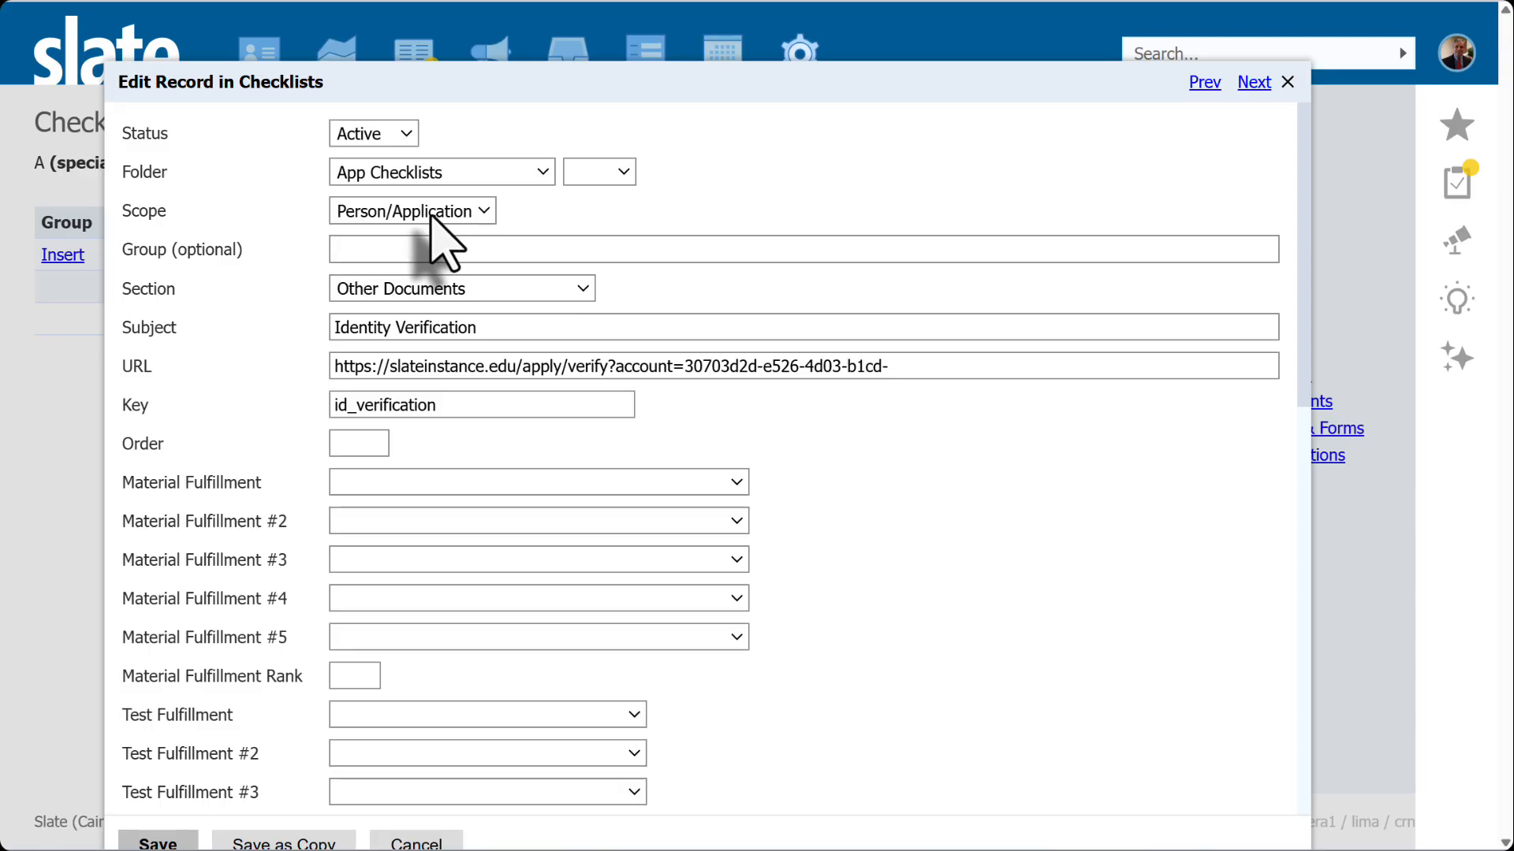
pyautogui.moveTo(461, 330); pyautogui.dragTo(333, 338)
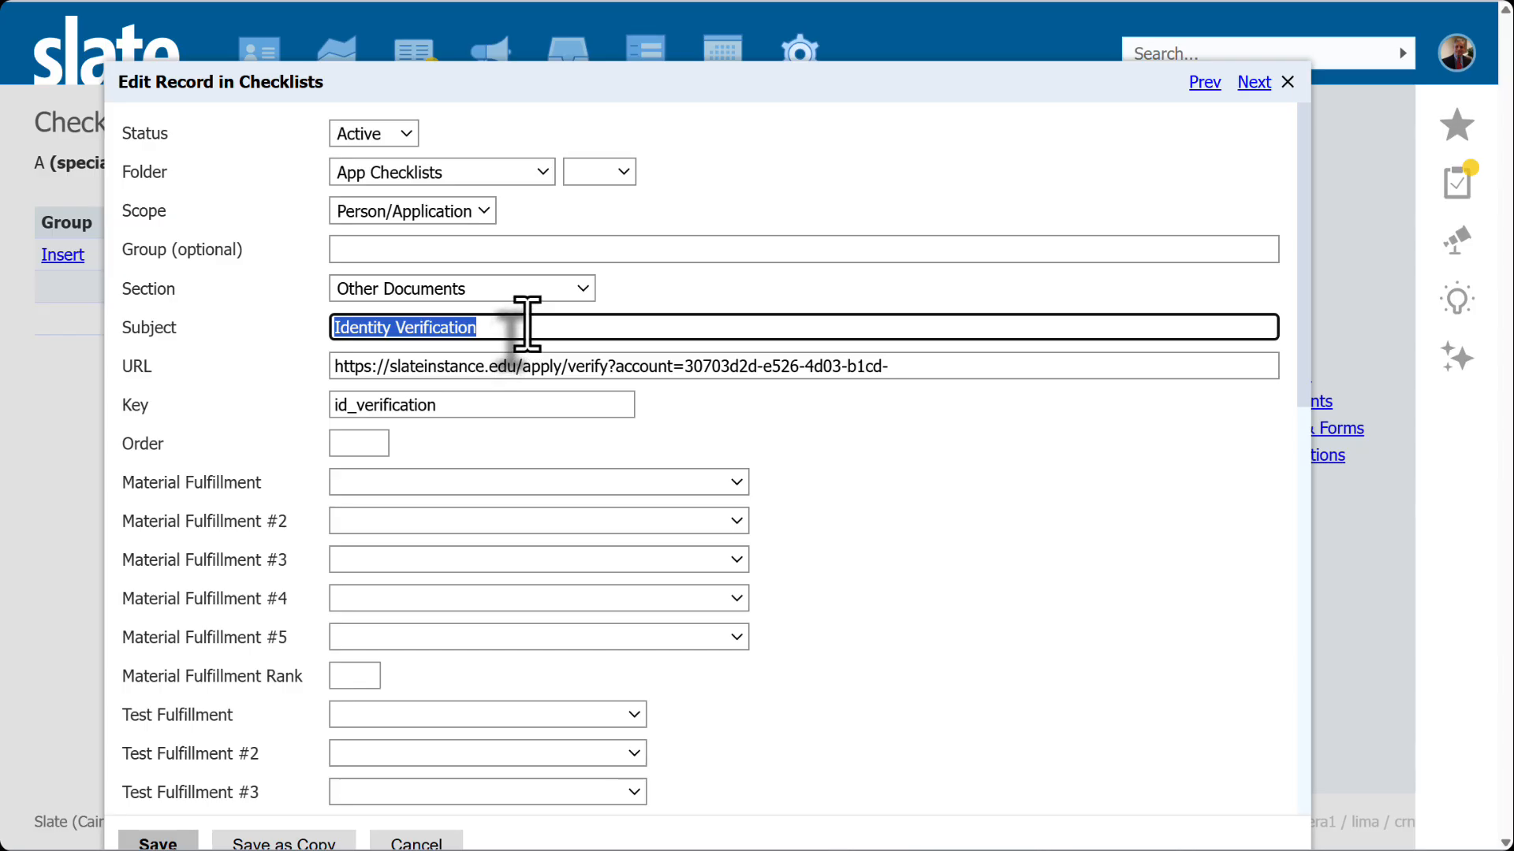
pyautogui.click(471, 367)
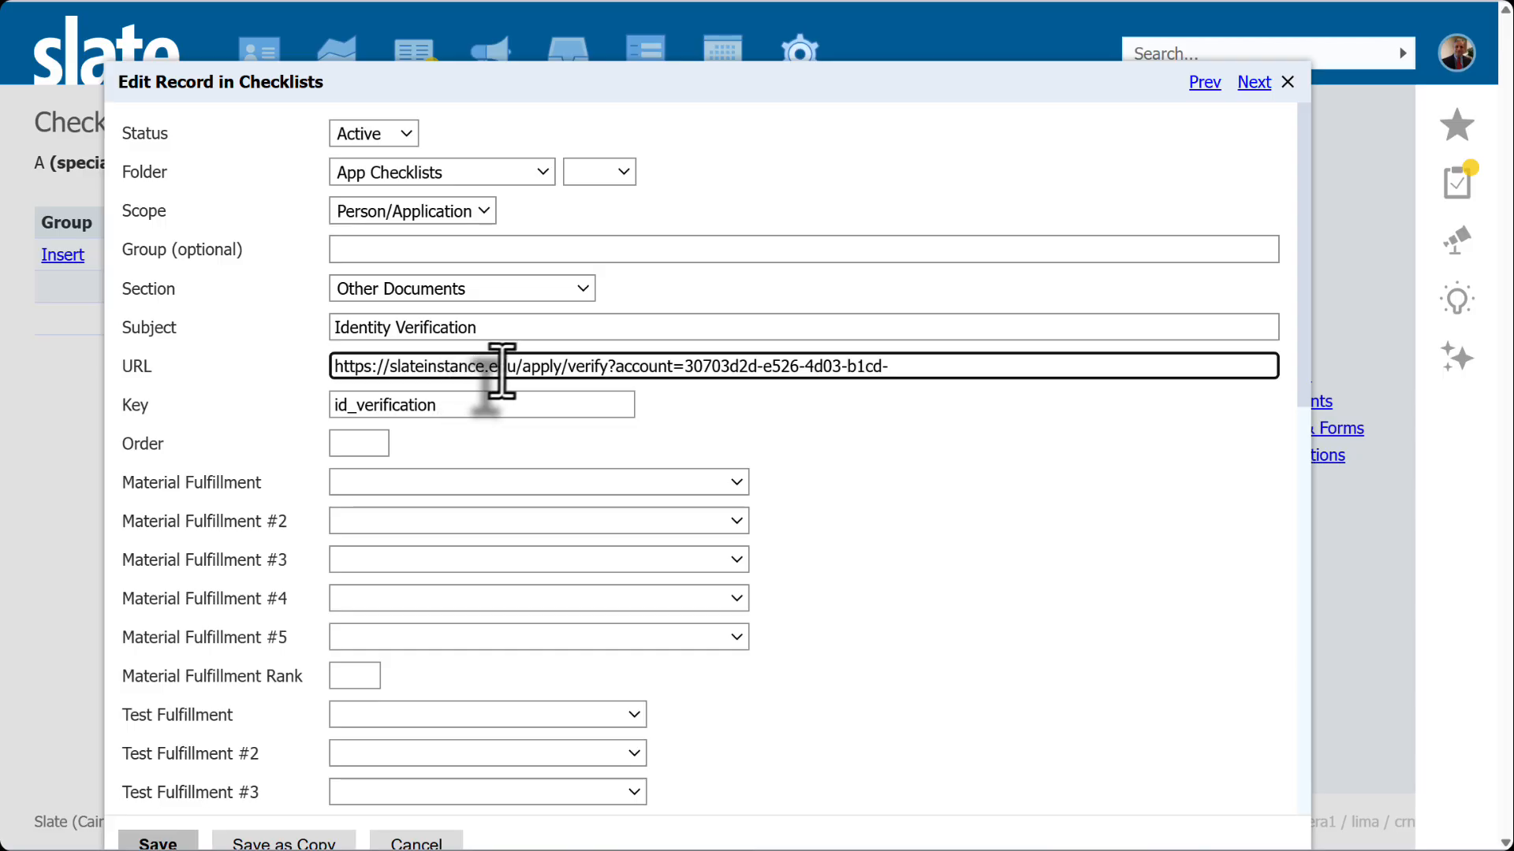
pyautogui.click(691, 371)
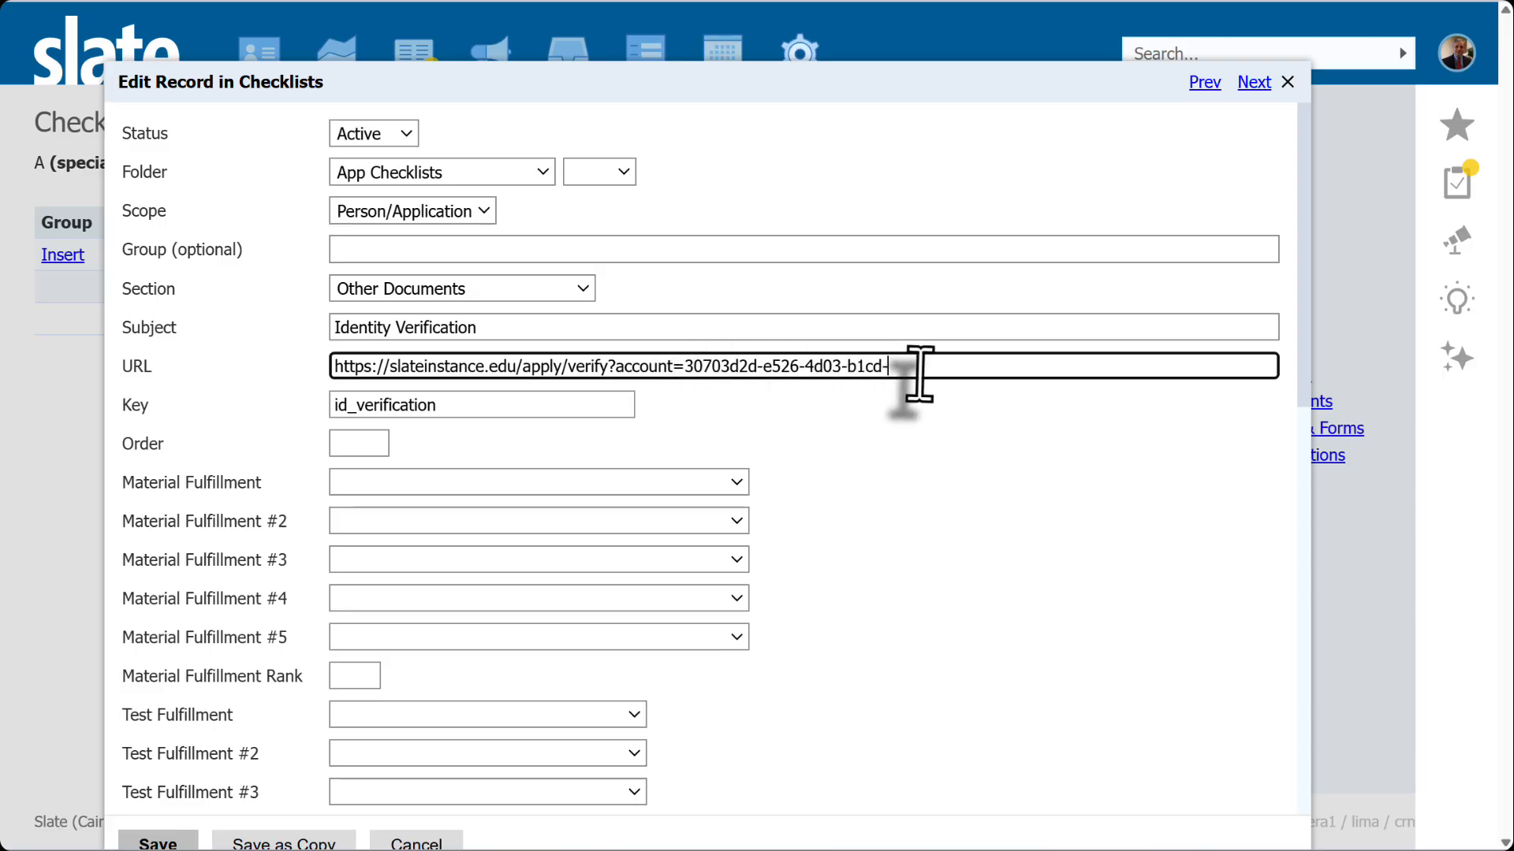
pyautogui.moveTo(909, 373); pyautogui.dragTo(351, 372)
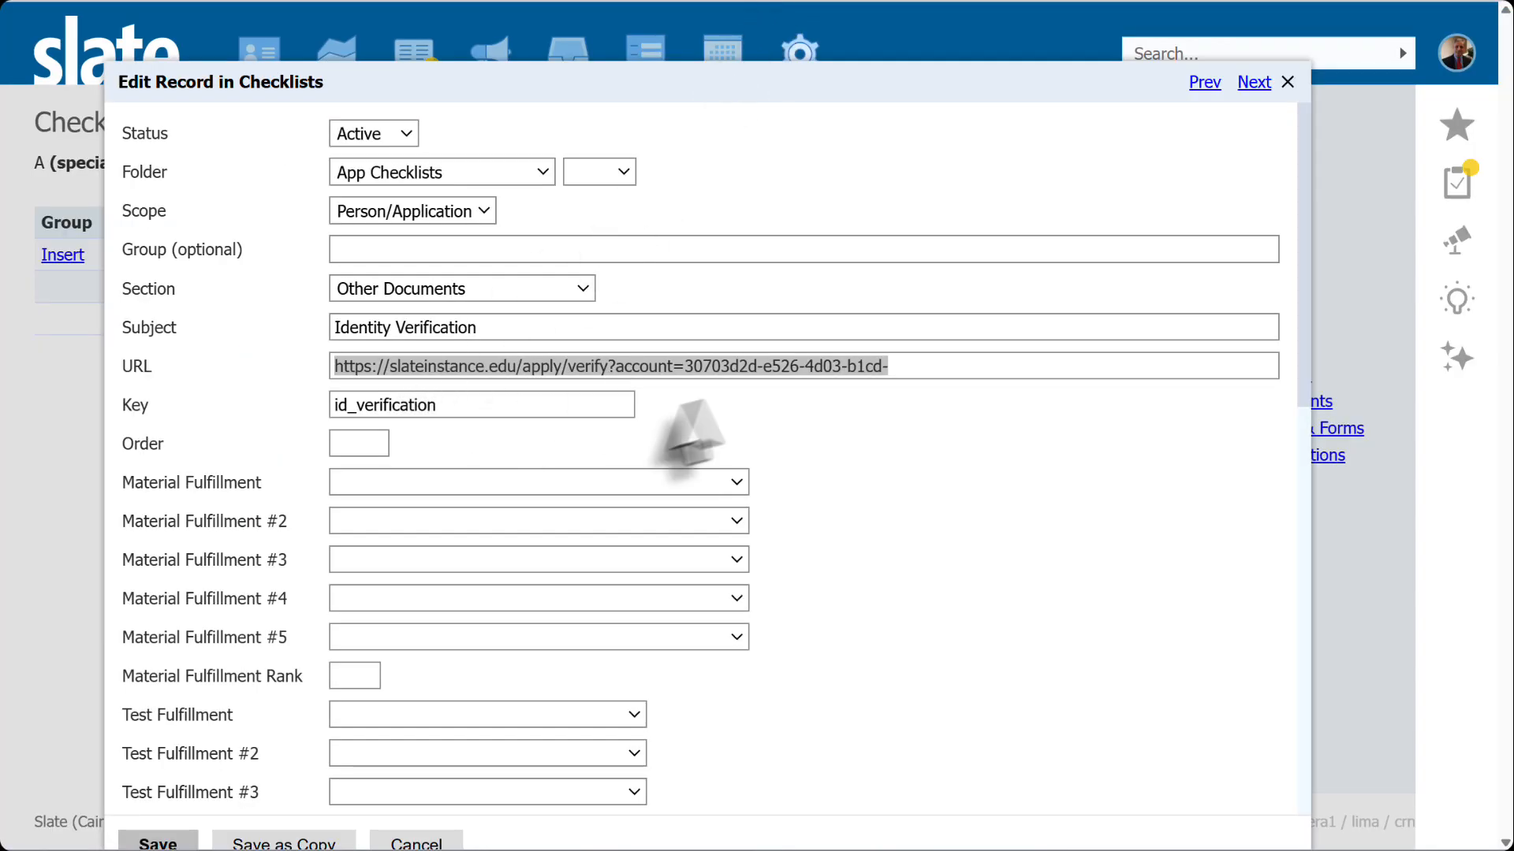
pyautogui.click(905, 428)
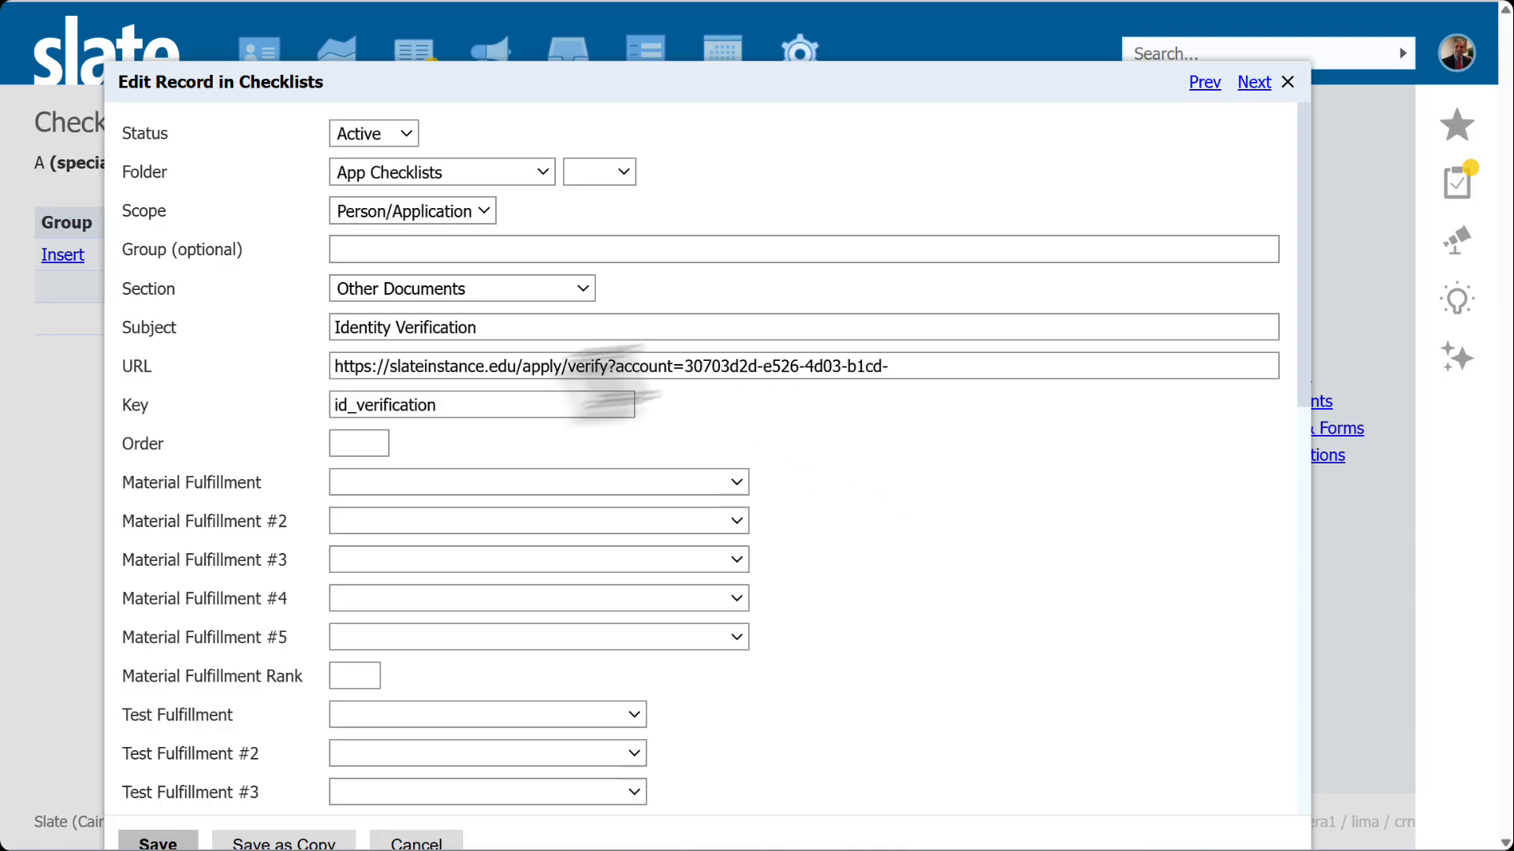
# - Check the key of the Identity Verification checklist item, and close the record without saving
pyautogui.click(447, 406)
pyautogui.hotkey('ctrl', 'a')
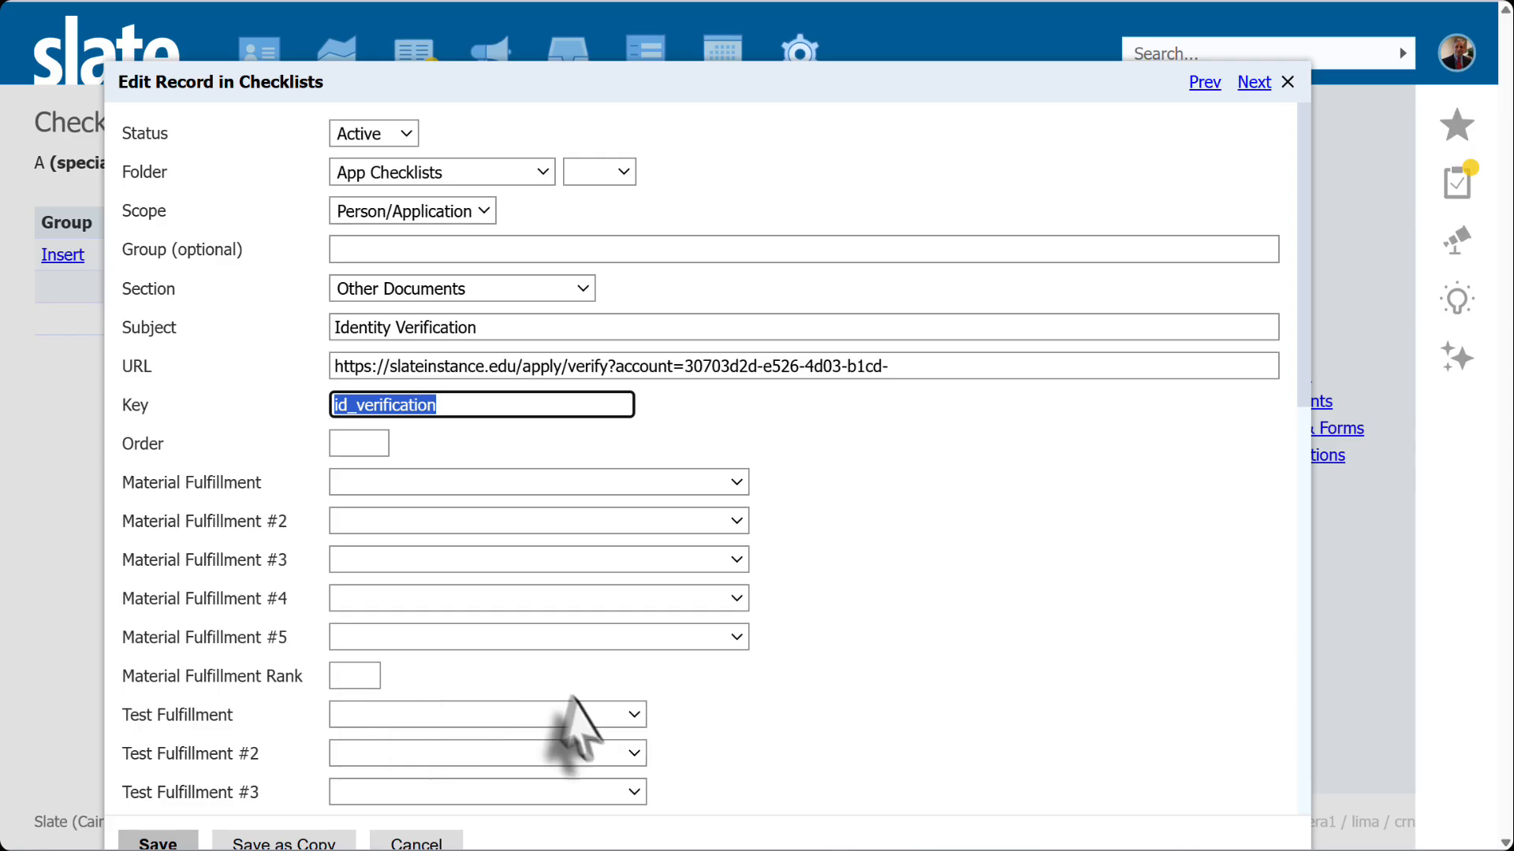
pyautogui.click(436, 843)
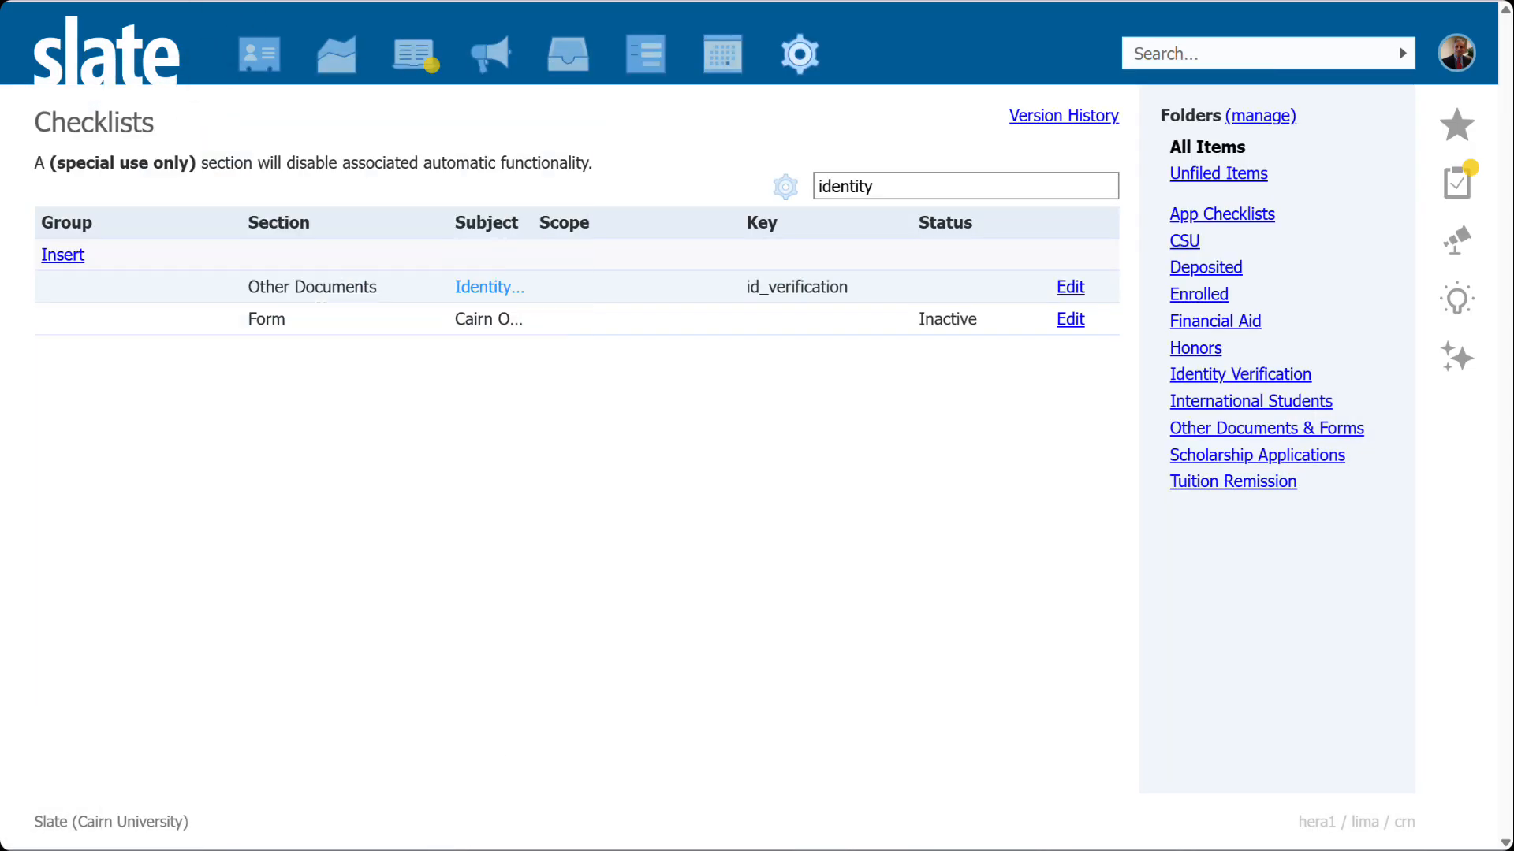
# - On the test applicant's 2025-2026 K-12 application, insert an active Identity Verification requirement into the checklist and save it
pyautogui.click(355, 1)
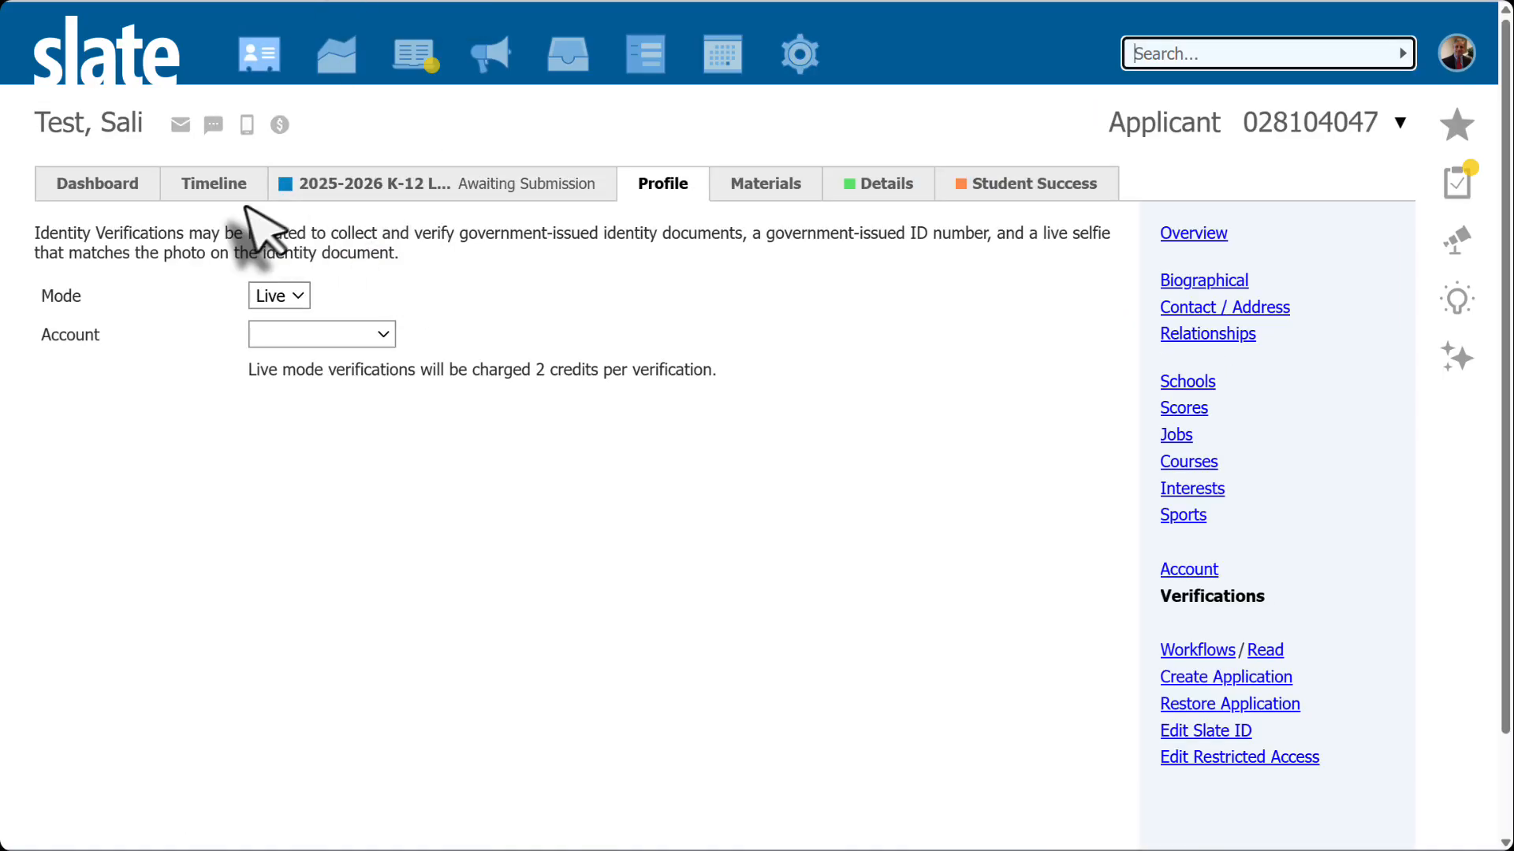
pyautogui.click(385, 190)
pyautogui.scroll(-3, 643, 603)
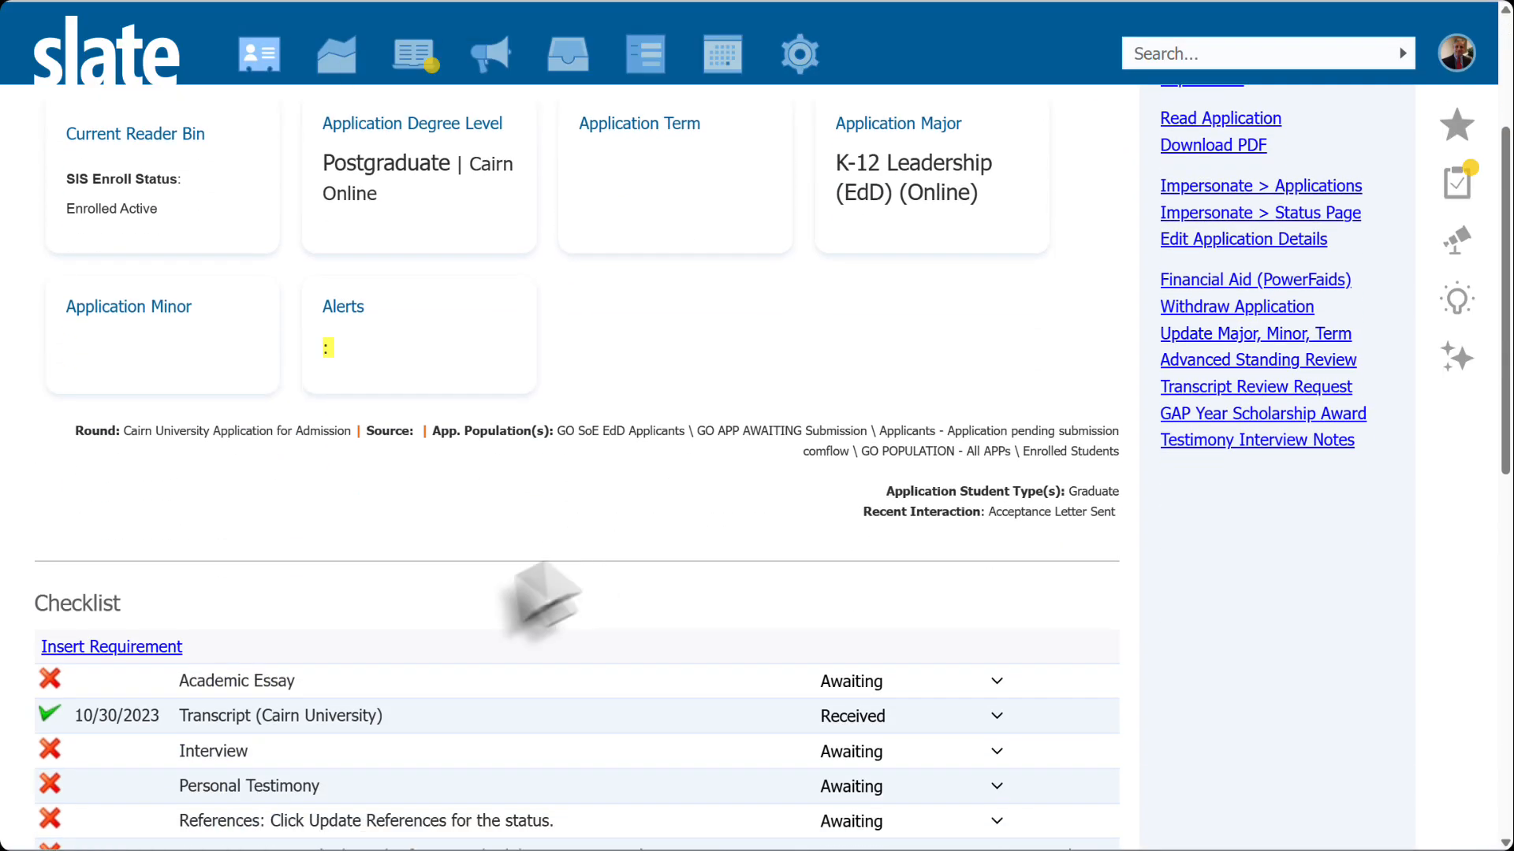
pyautogui.click(138, 646)
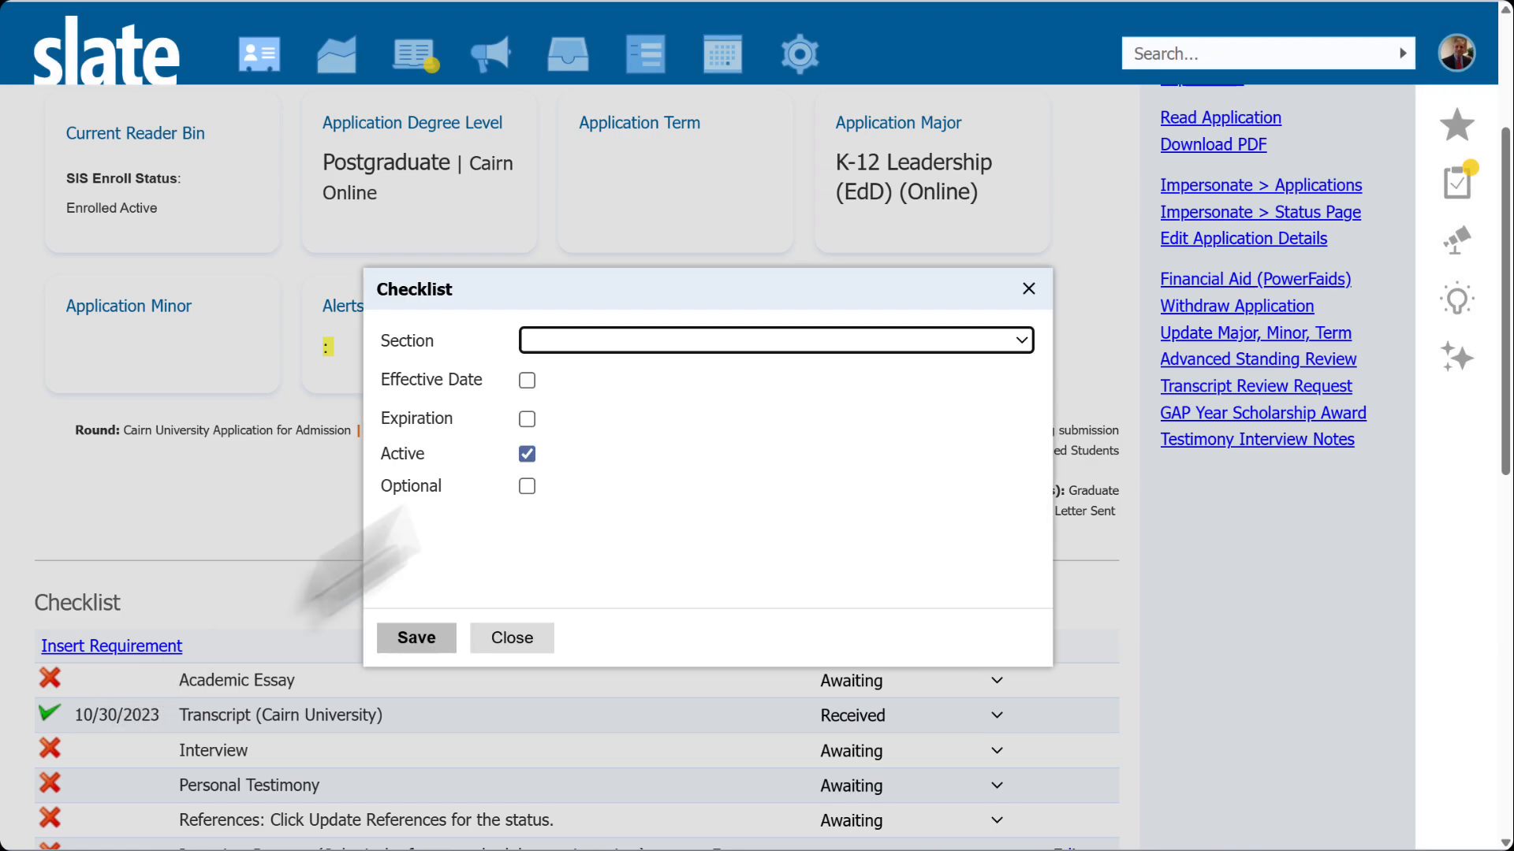
pyautogui.click(601, 341)
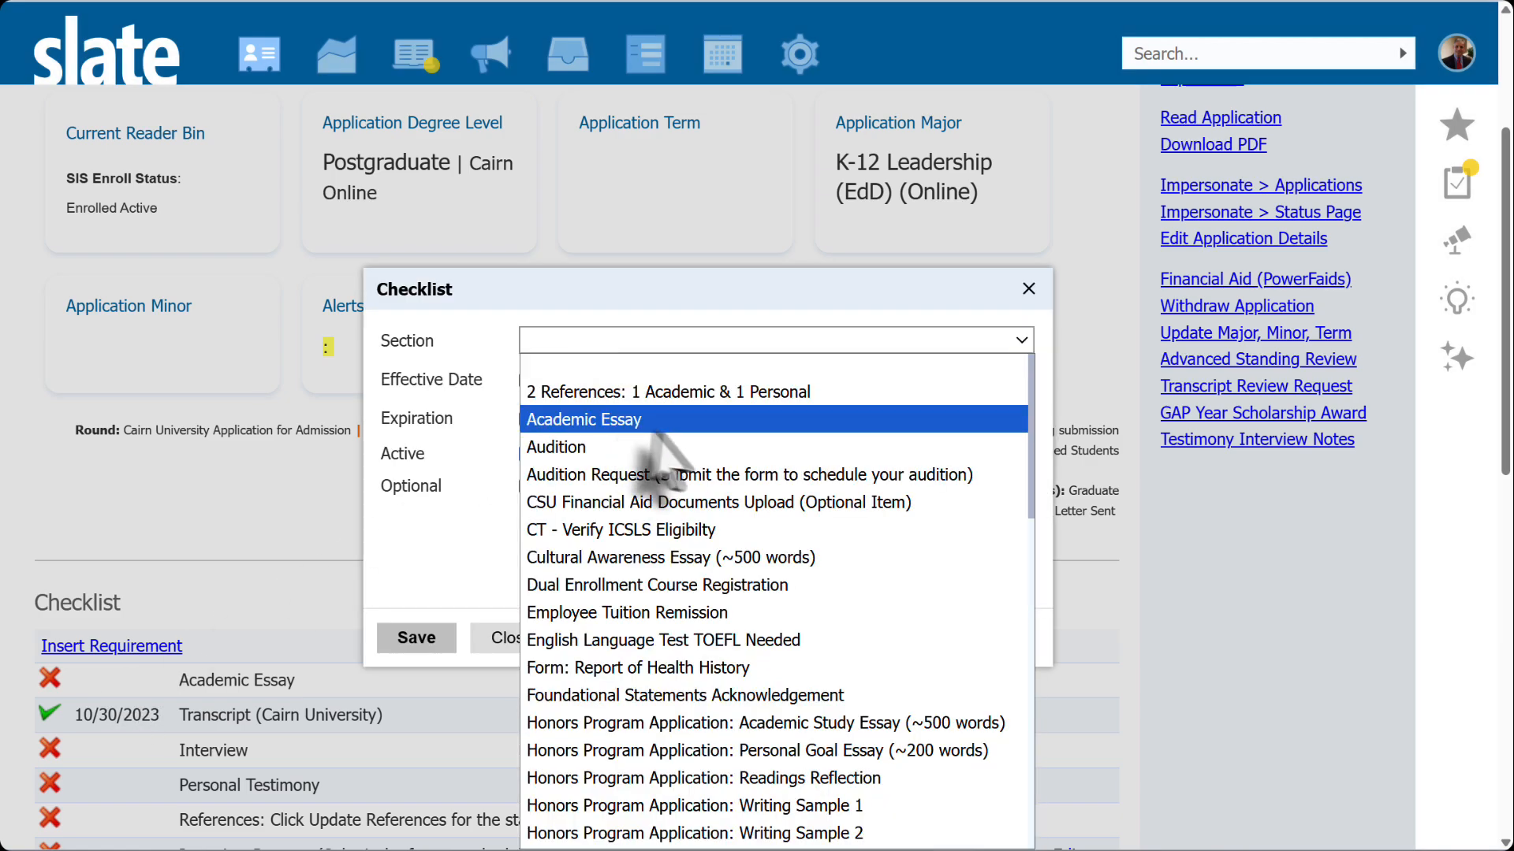
pyautogui.scroll(-3, 697, 440)
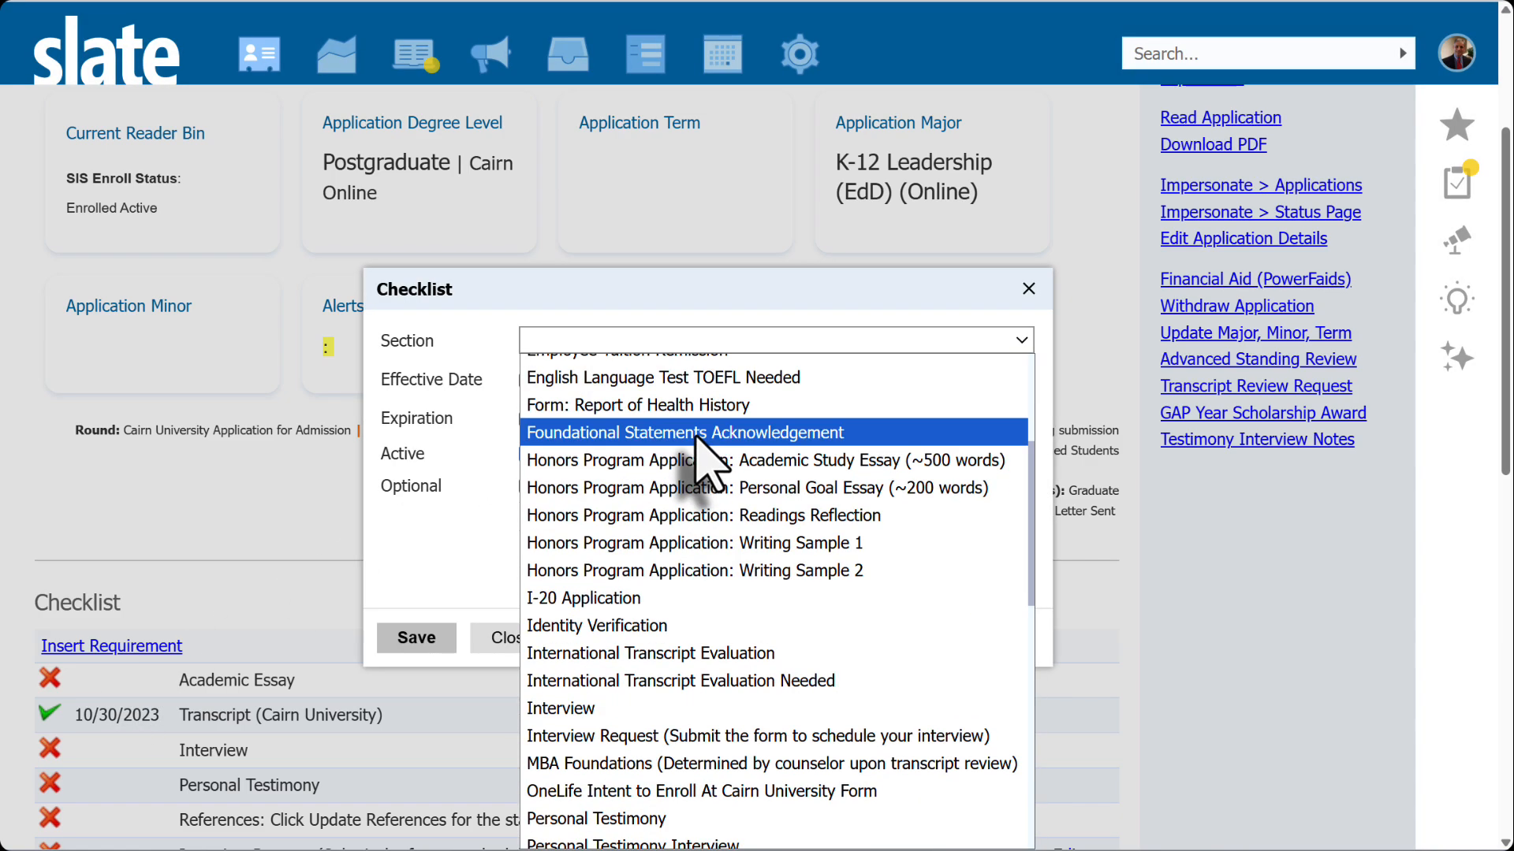
pyautogui.click(622, 627)
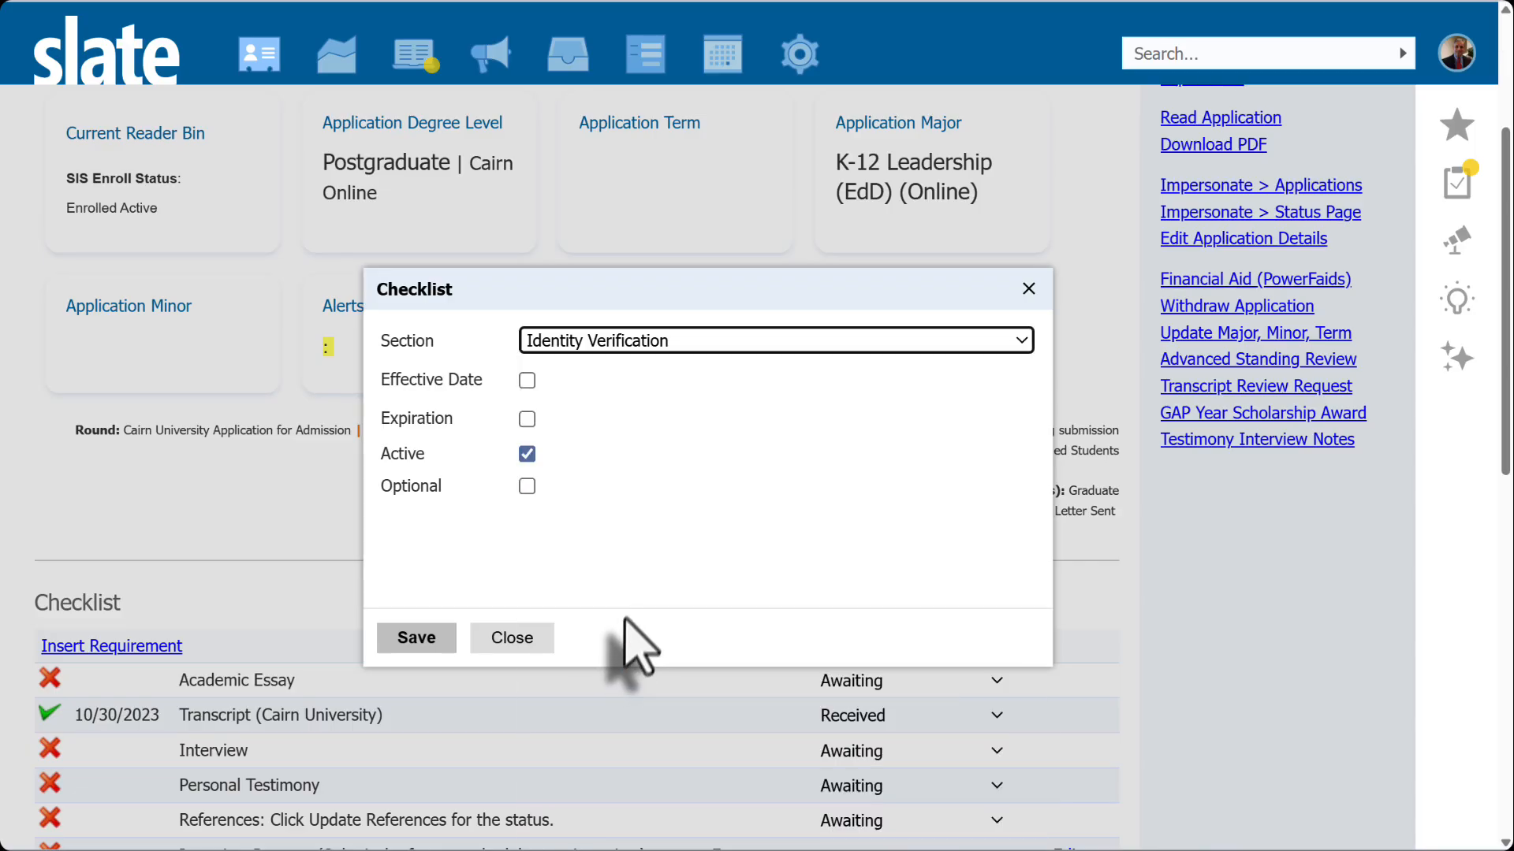
pyautogui.click(416, 639)
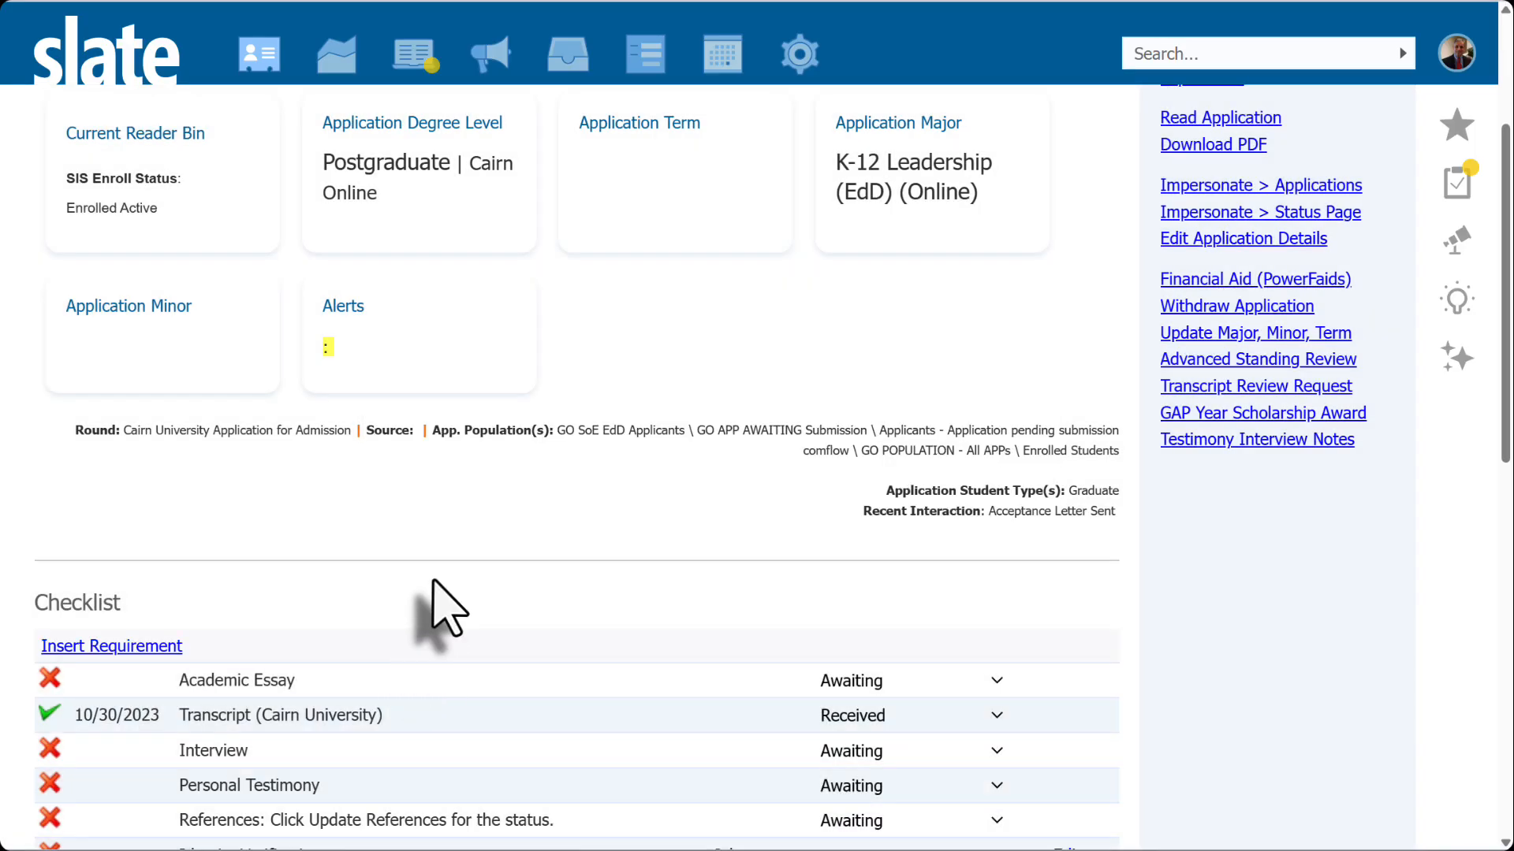
# - Check the status and section of the new Identity Verification item in the application's checklist
pyautogui.scroll(-3, 426, 623)
pyautogui.tripleClick(738, 604)
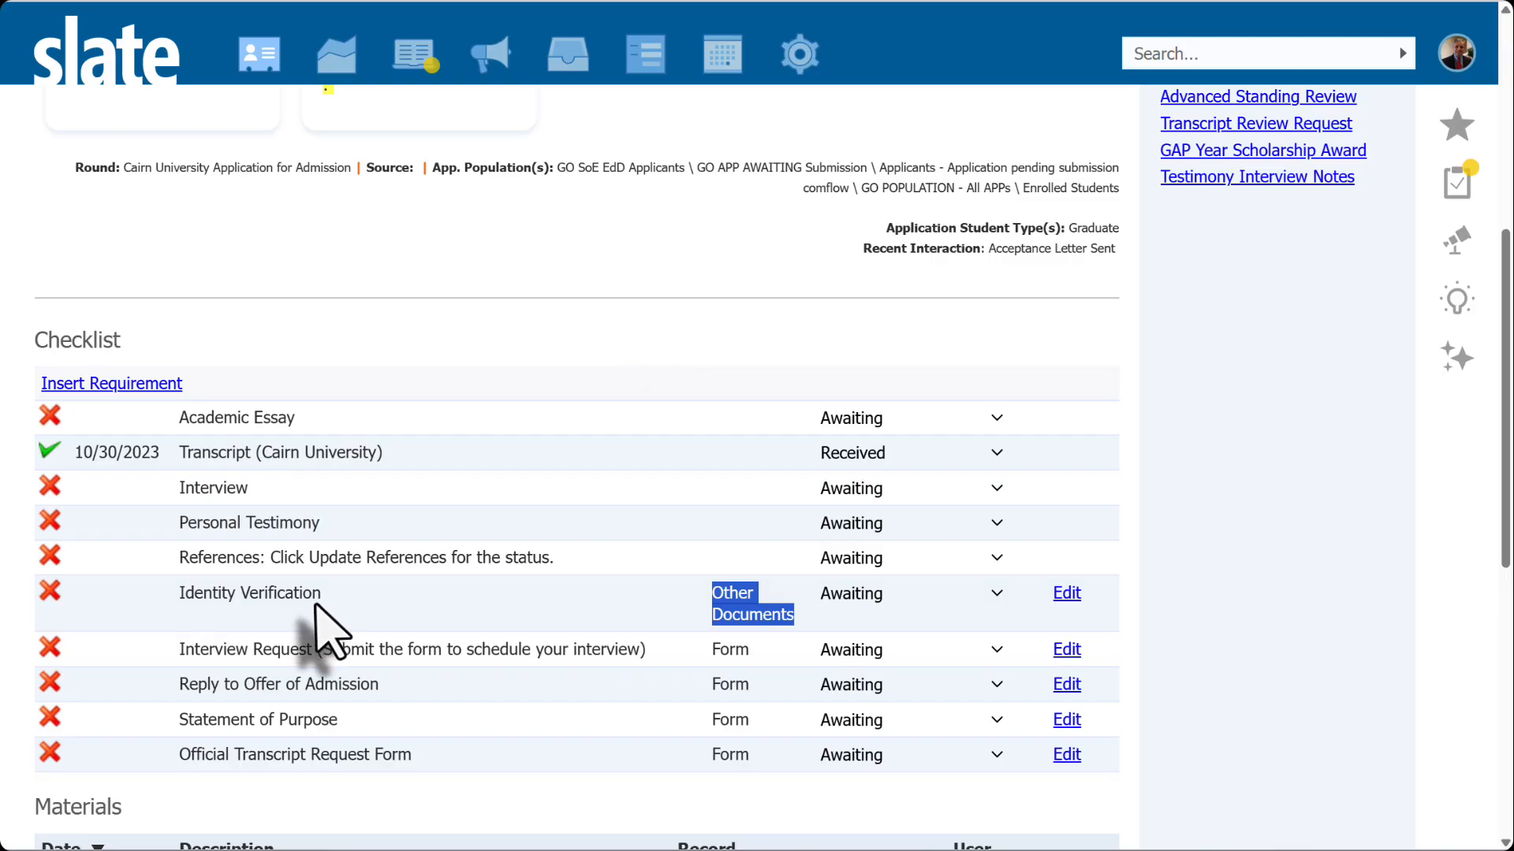
pyautogui.moveTo(328, 618); pyautogui.dragTo(177, 595)
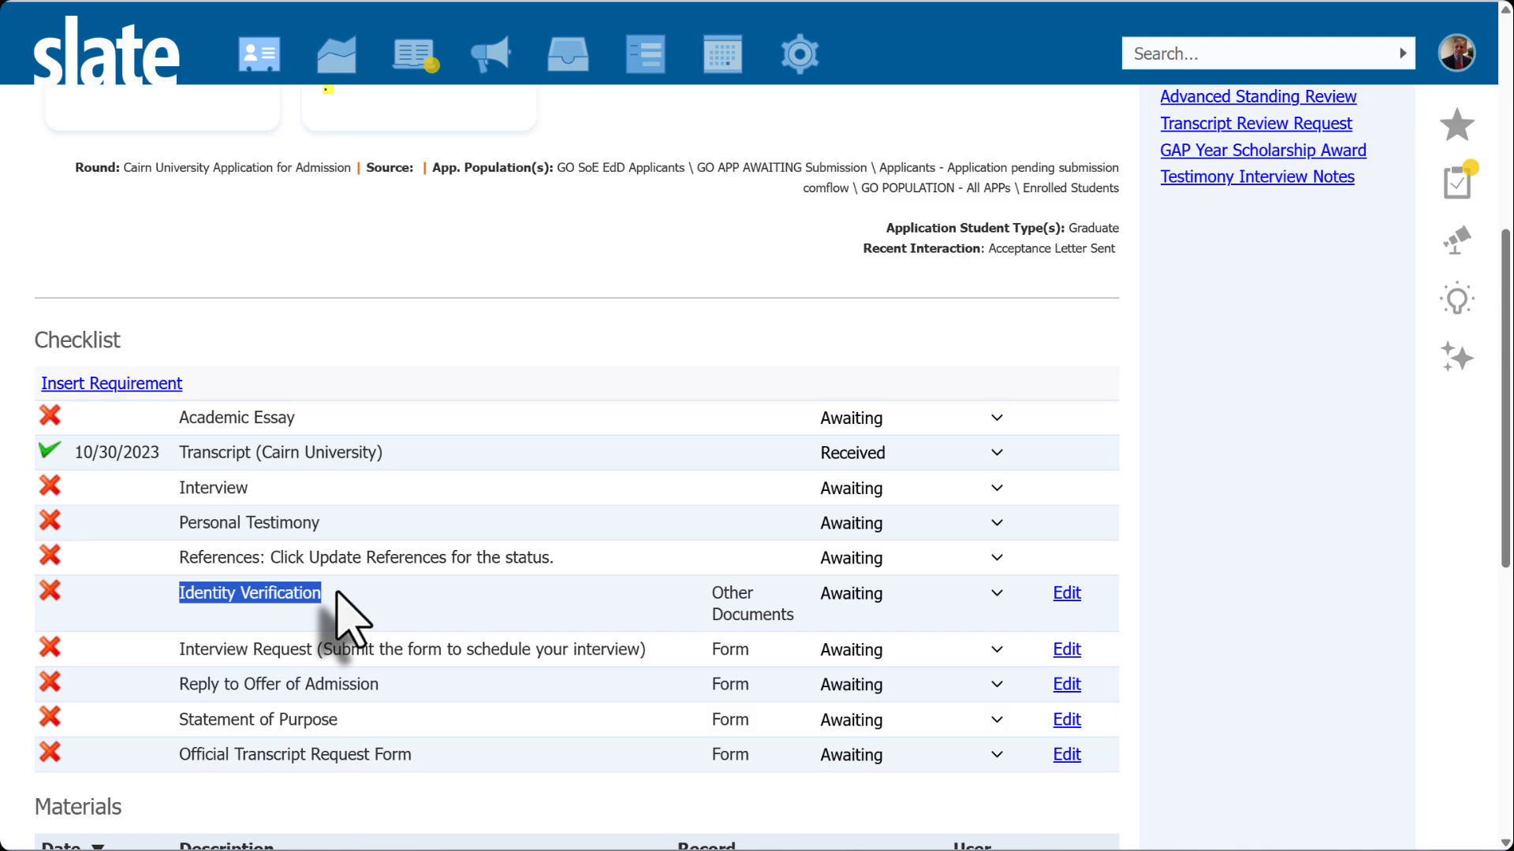
pyautogui.click(230, 595)
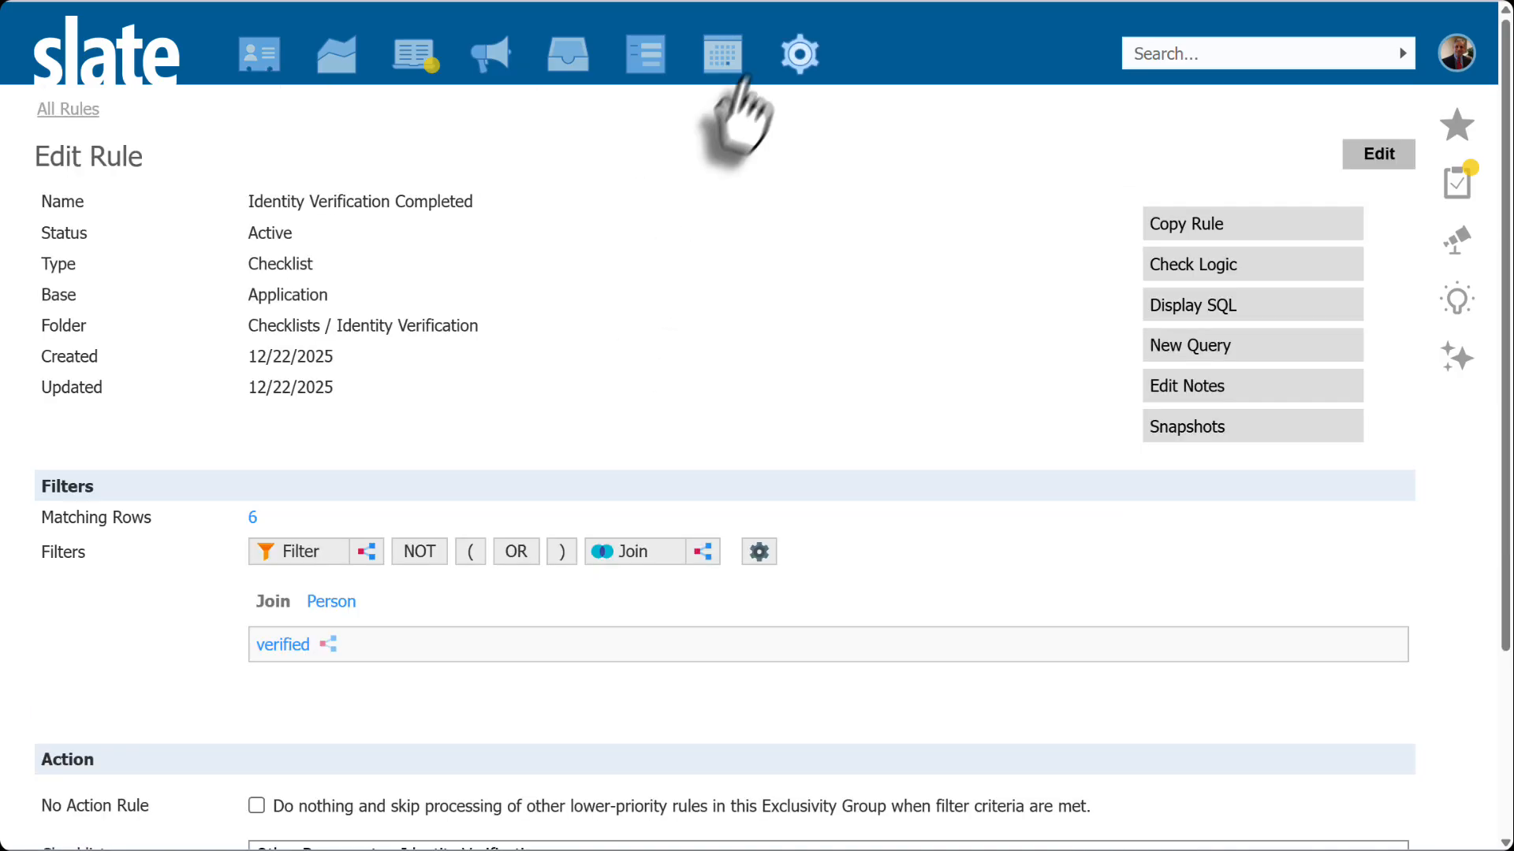
# - Examine the type and base of the Identity Verification Completed rule
pyautogui.moveTo(805, 56)
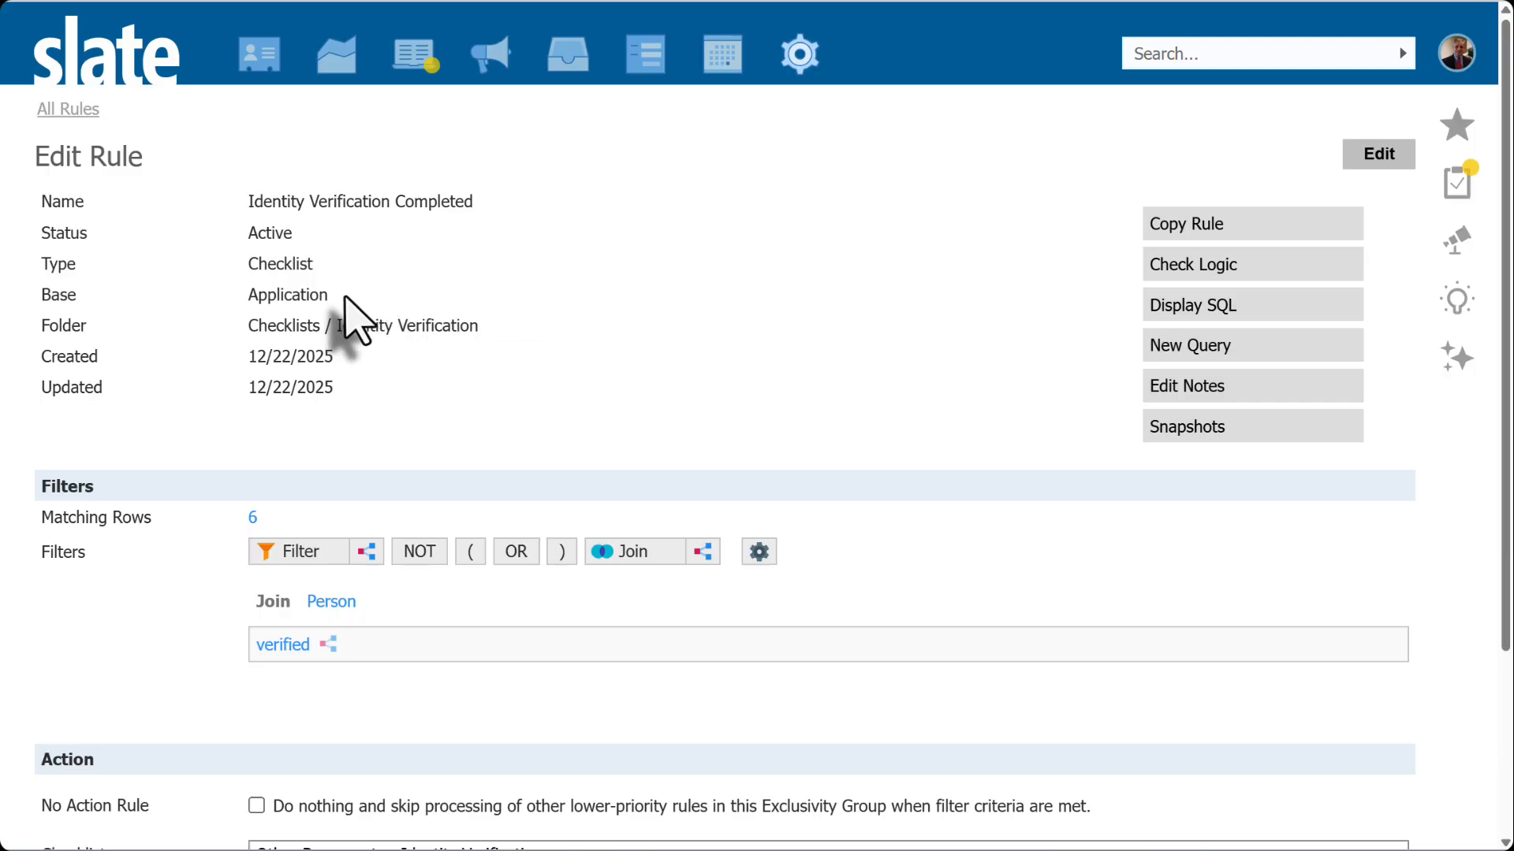
pyautogui.moveTo(335, 298); pyautogui.dragTo(248, 297)
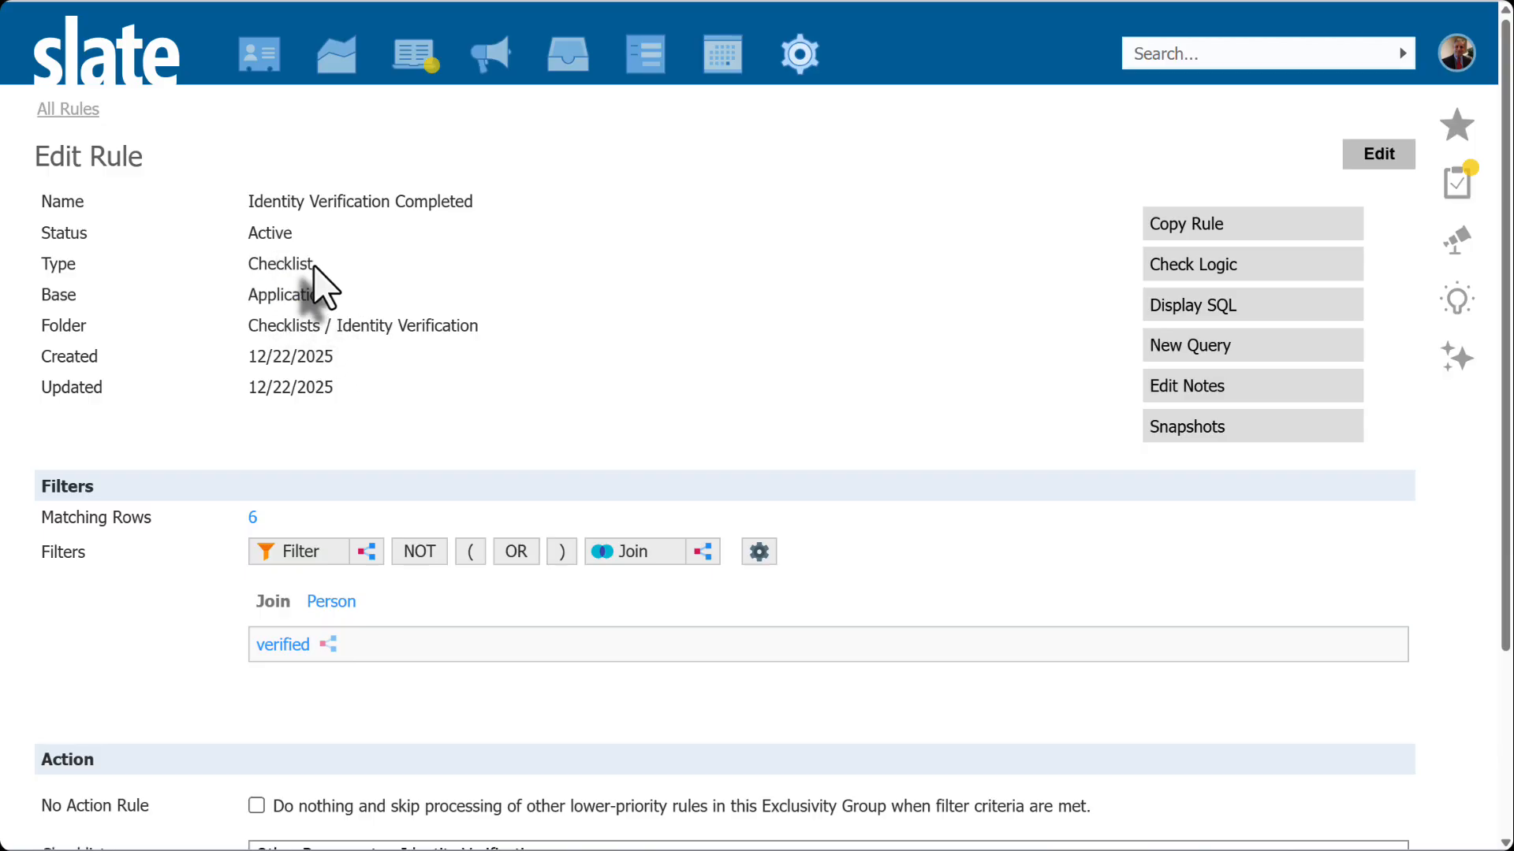
pyautogui.moveTo(314, 264); pyautogui.dragTo(247, 266)
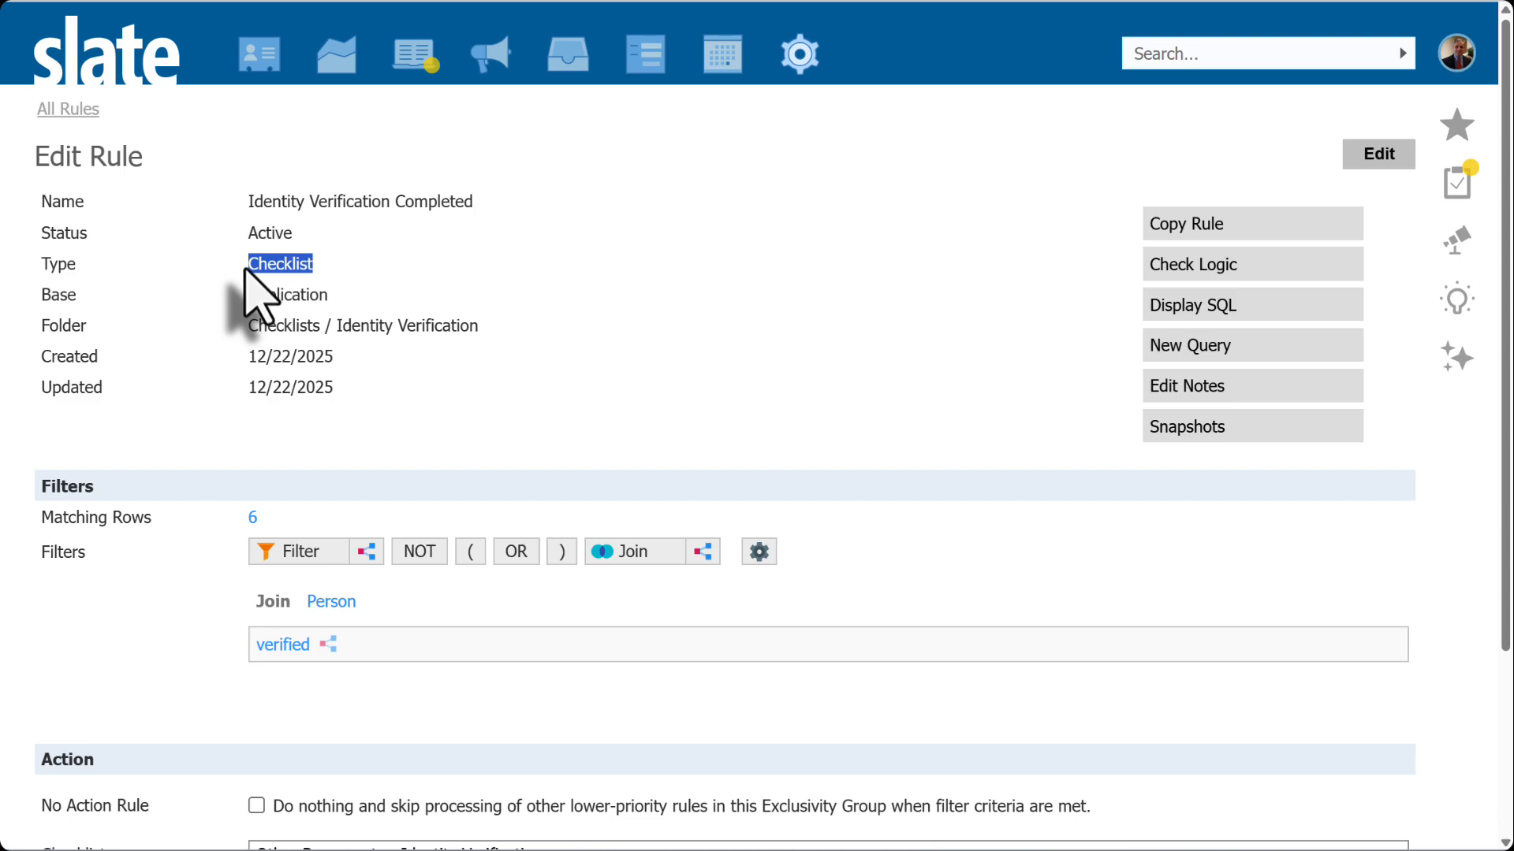
pyautogui.click(296, 302)
pyautogui.doubleClick(295, 304)
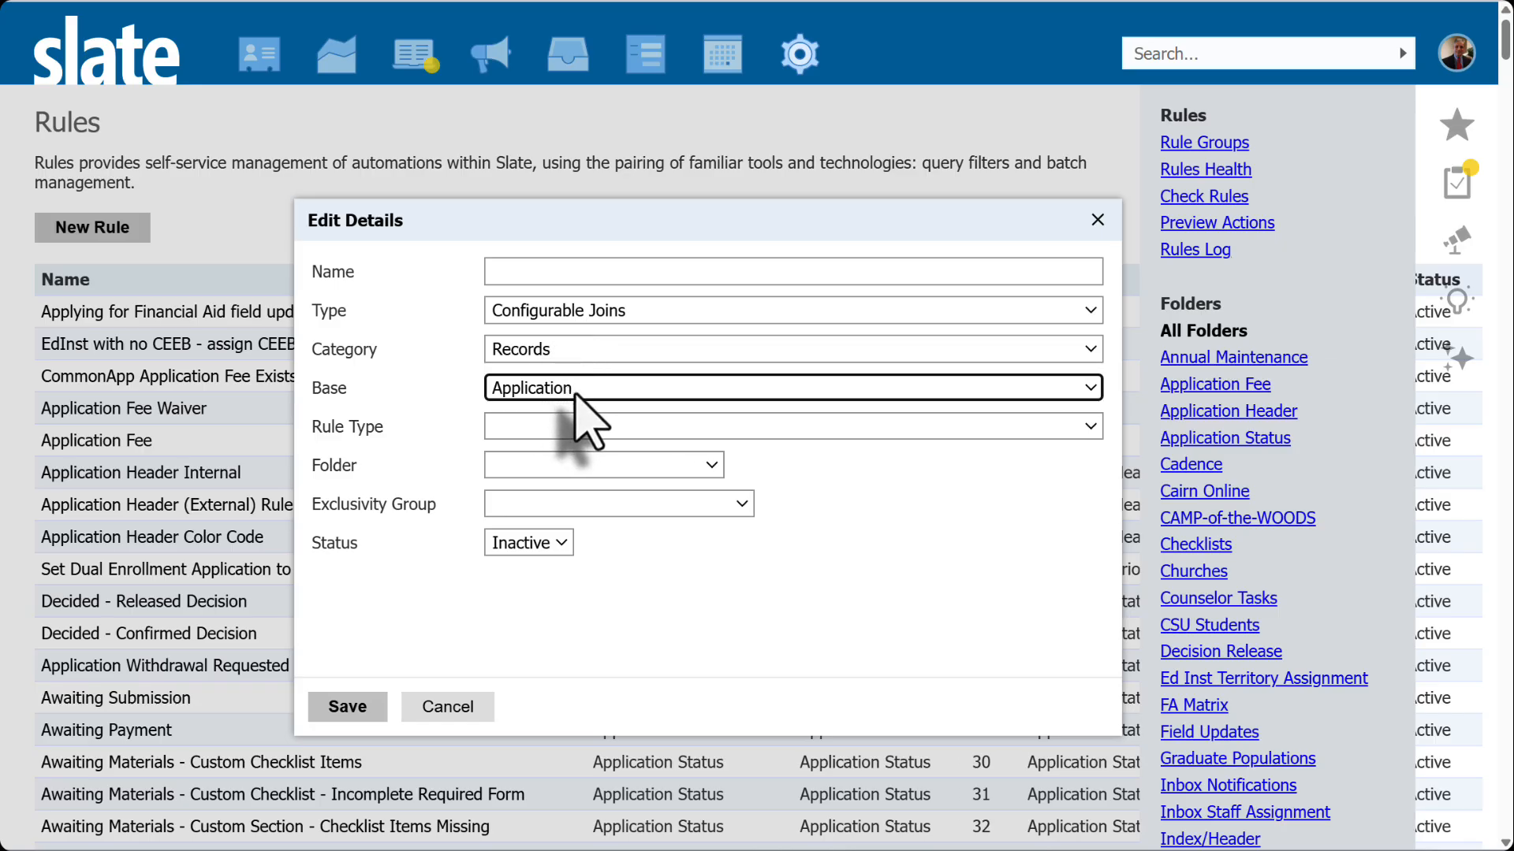
# - Set the rule type of the new Application-based rule to Checklist and open its status choices
pyautogui.click(539, 434)
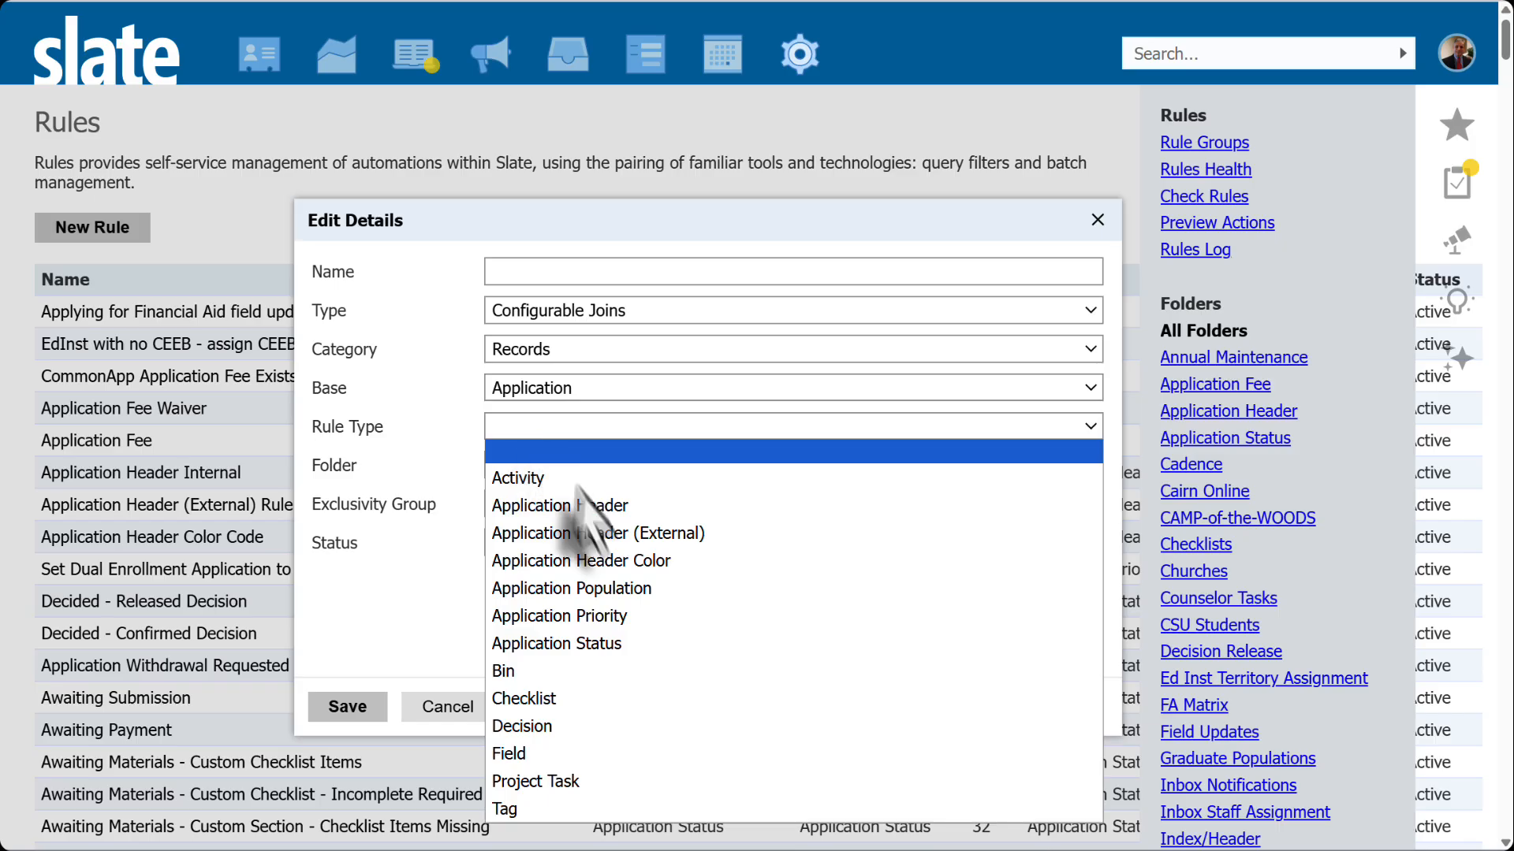
pyautogui.click(556, 701)
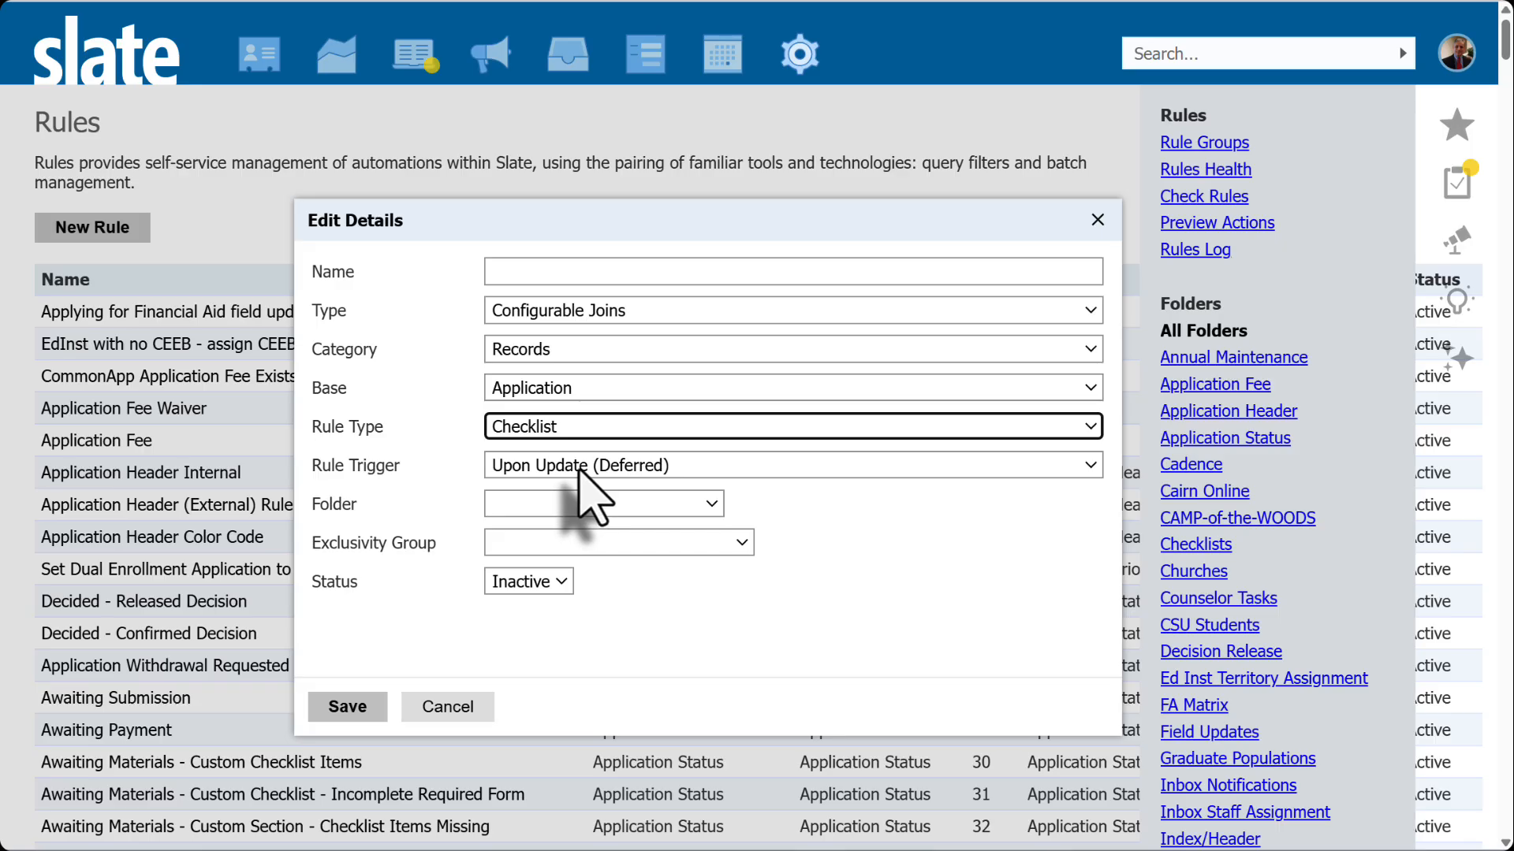
pyautogui.click(551, 585)
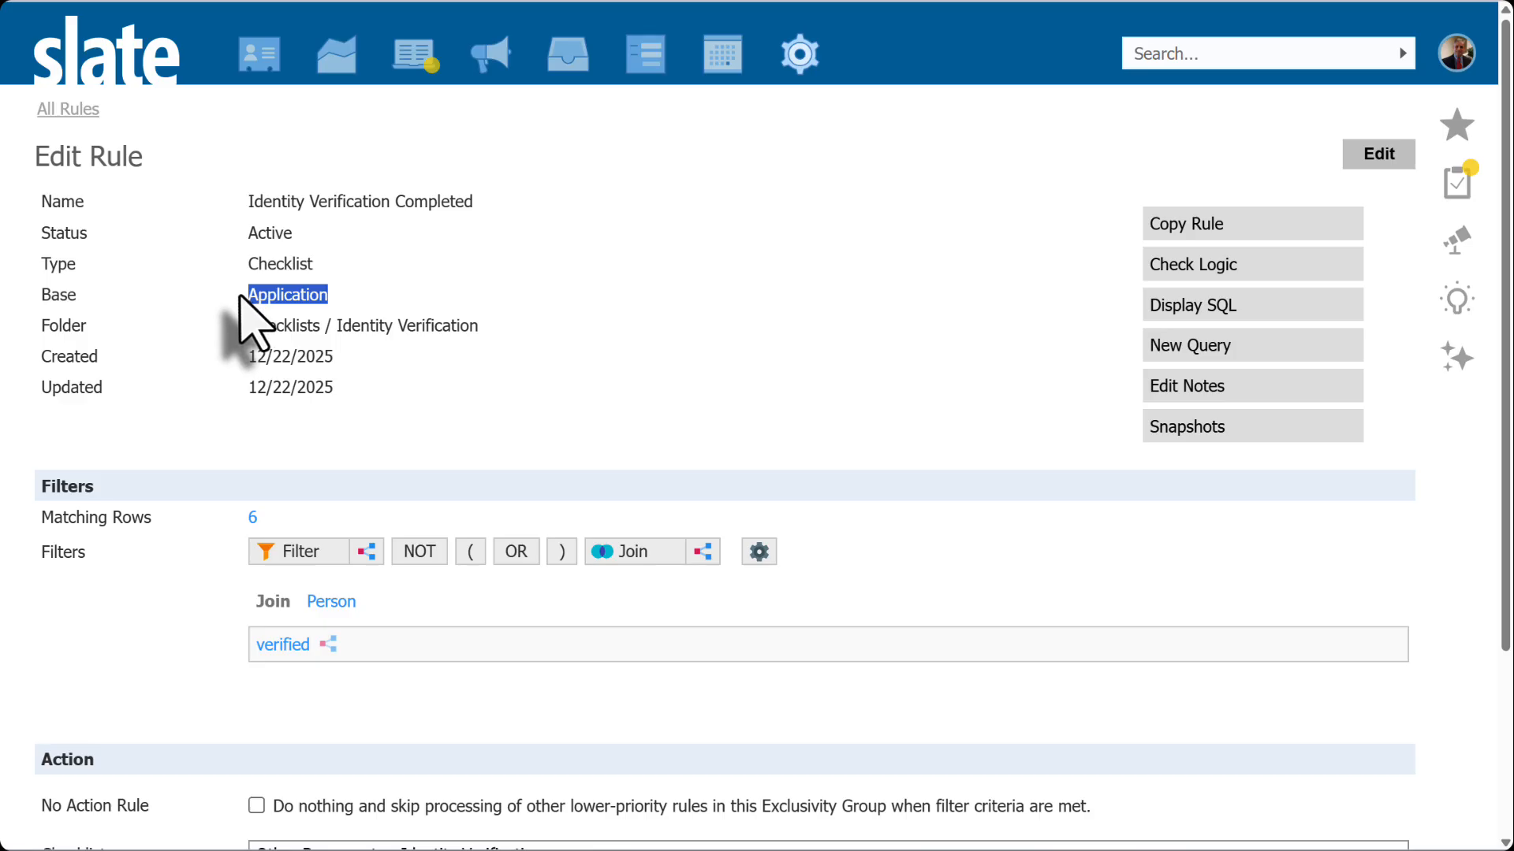
# - Open the verified filter of the Identity Verification Completed rule, examine its export and Person / Verifications join, and close it without saving
pyautogui.moveTo(317, 268); pyautogui.dragTo(240, 264)
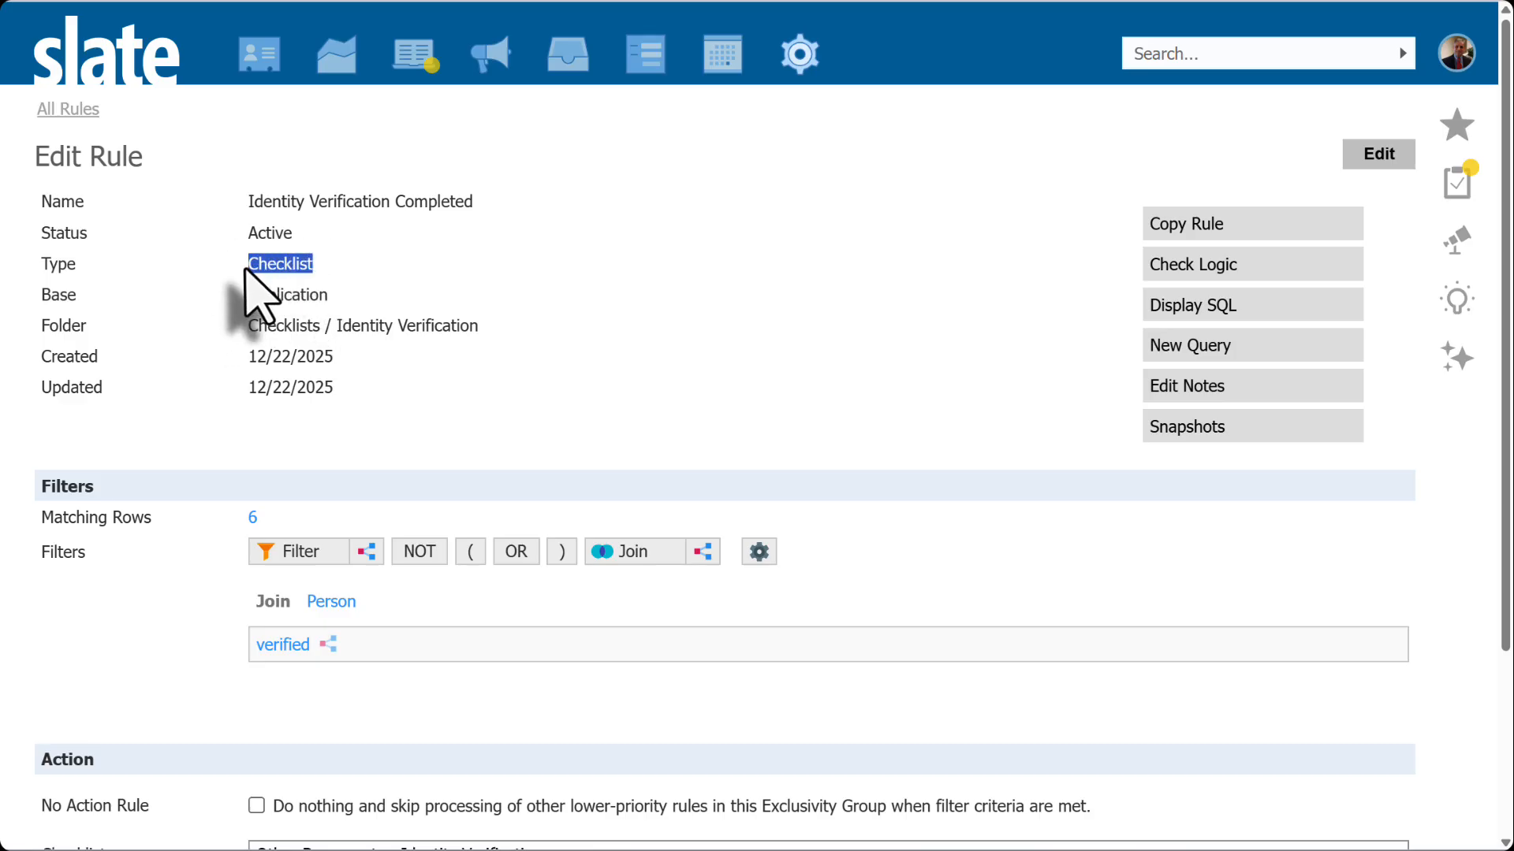
pyautogui.scroll(-2, 405, 479)
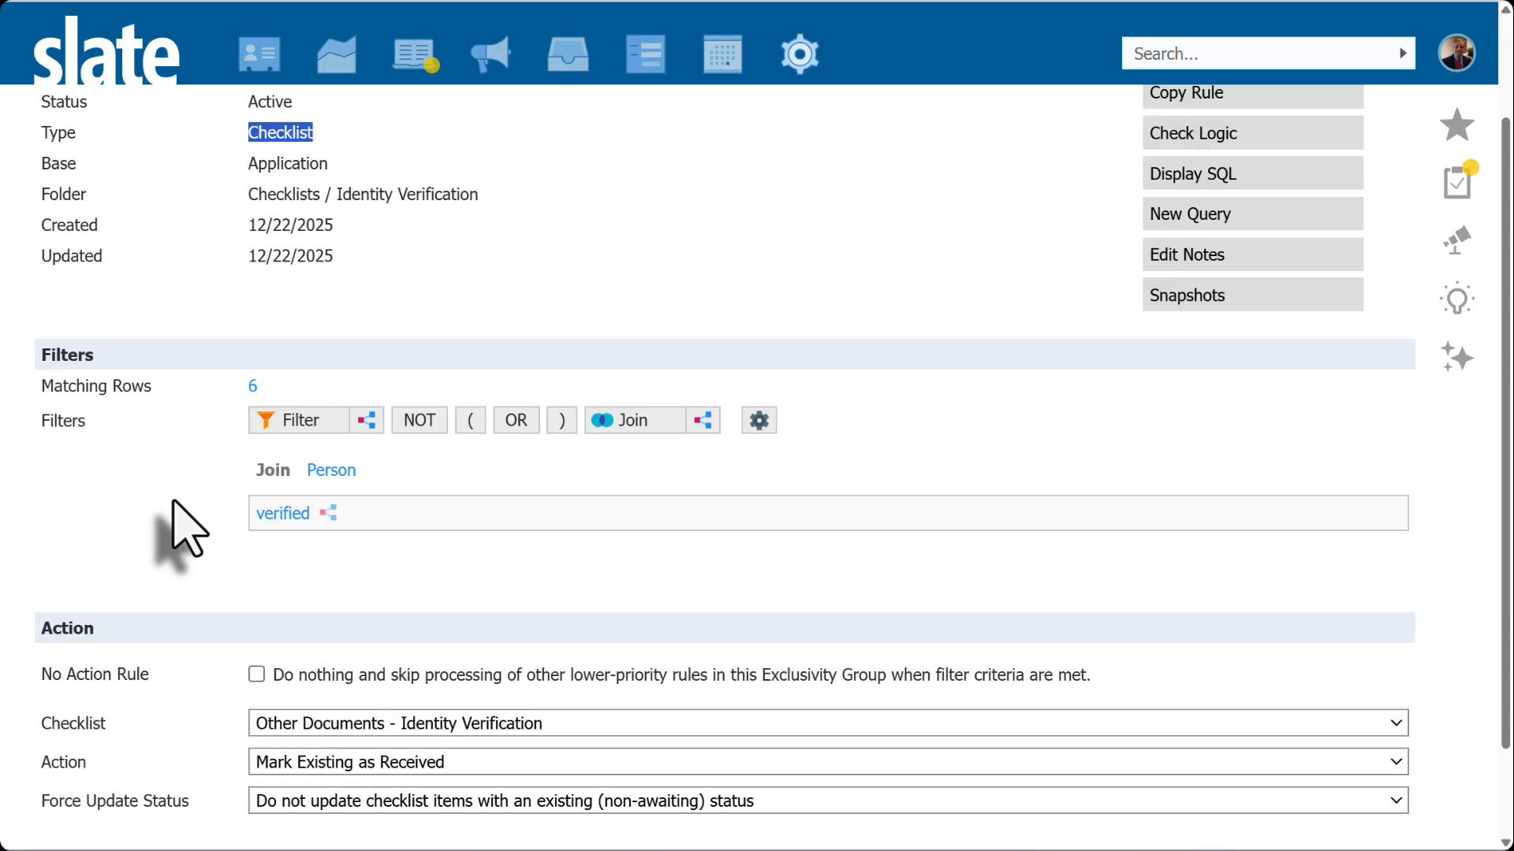
pyautogui.click(327, 543)
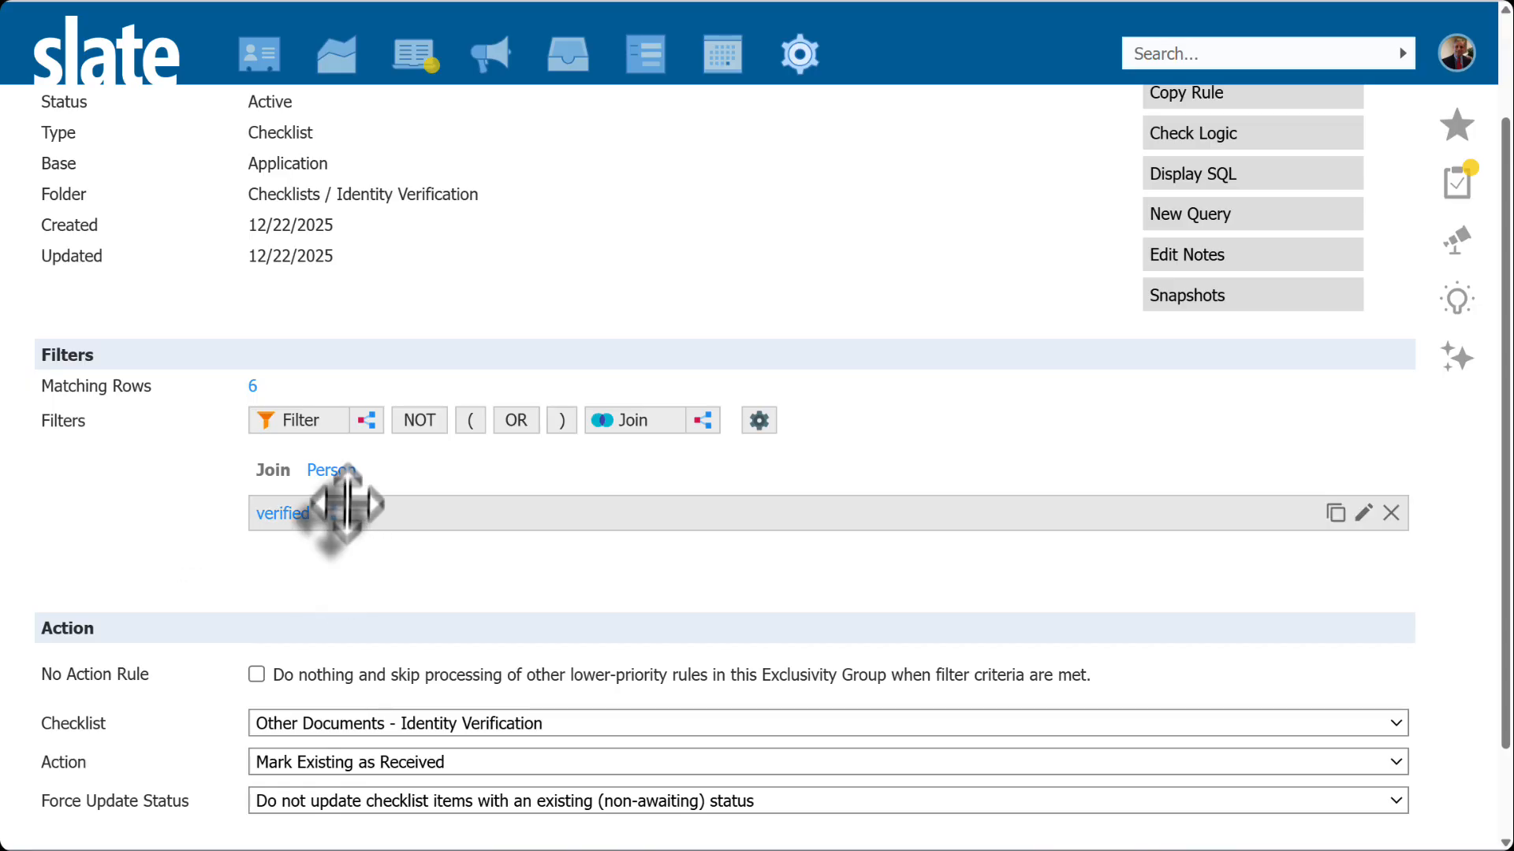
pyautogui.click(367, 421)
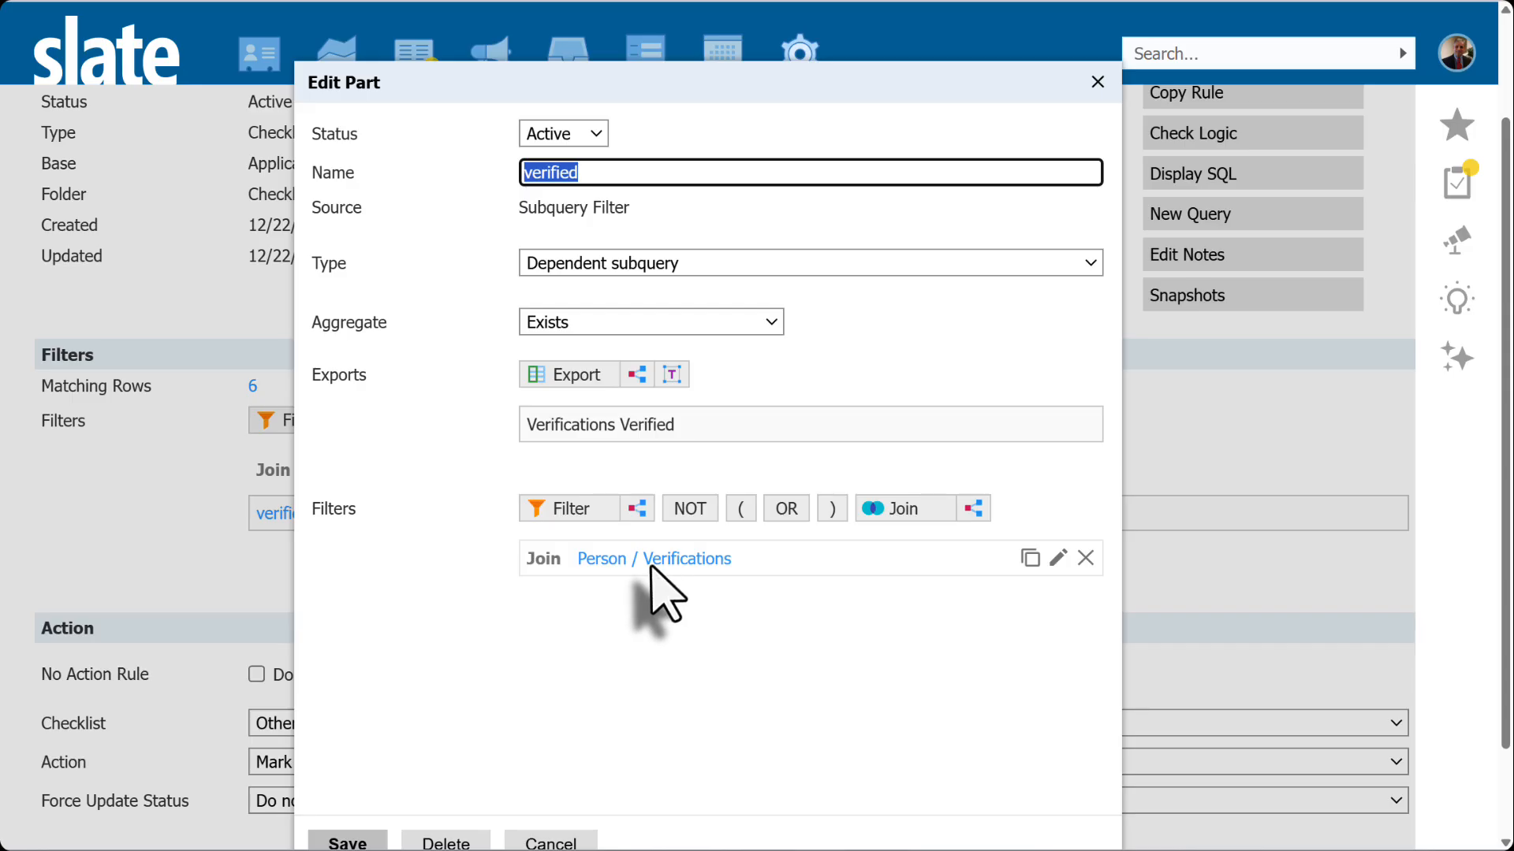
pyautogui.click(544, 377)
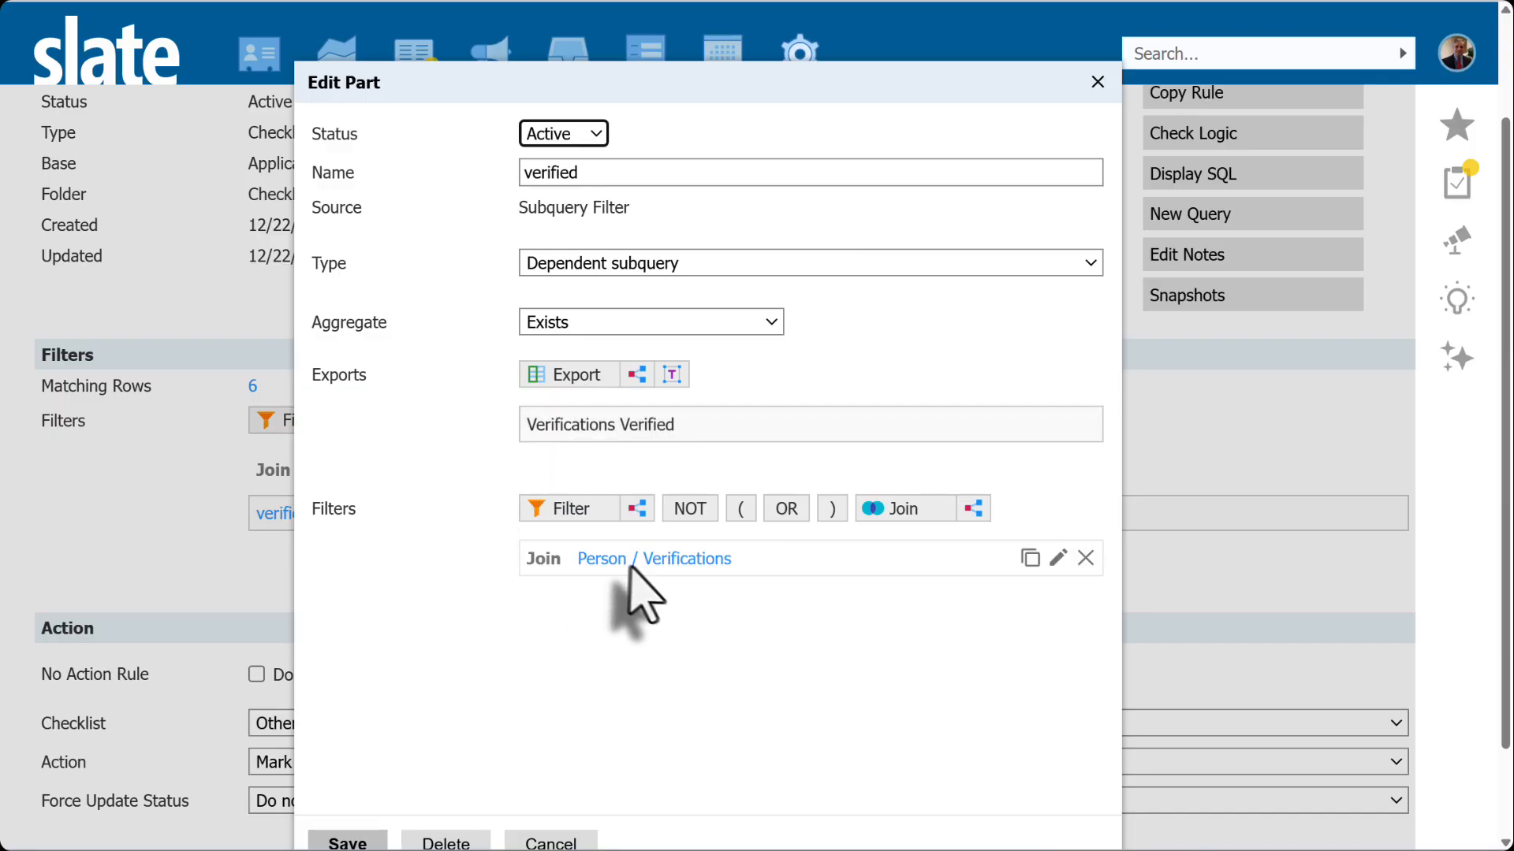
pyautogui.click(561, 843)
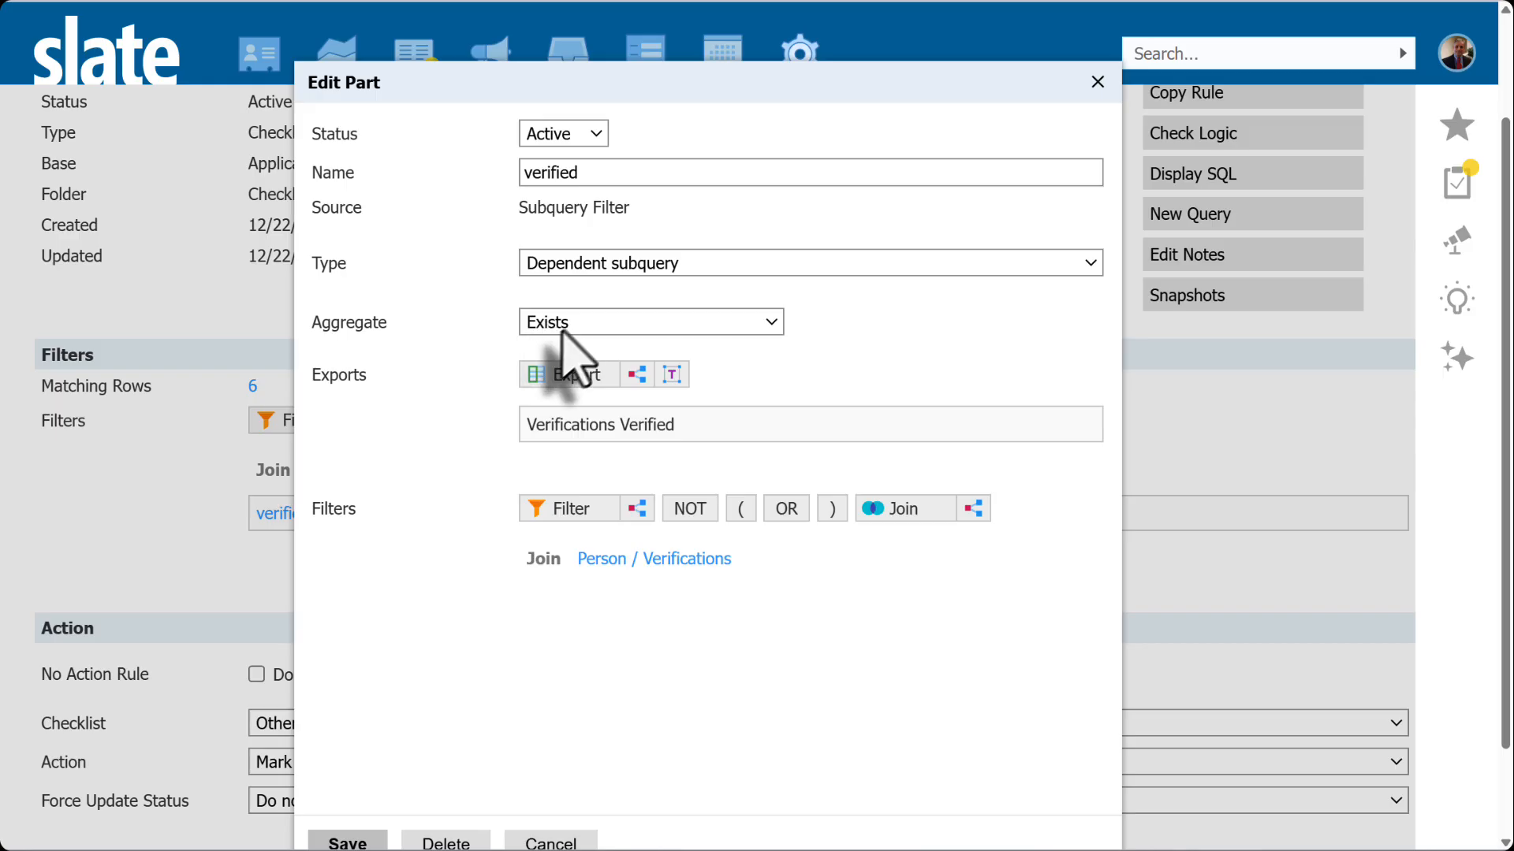
pyautogui.click(552, 844)
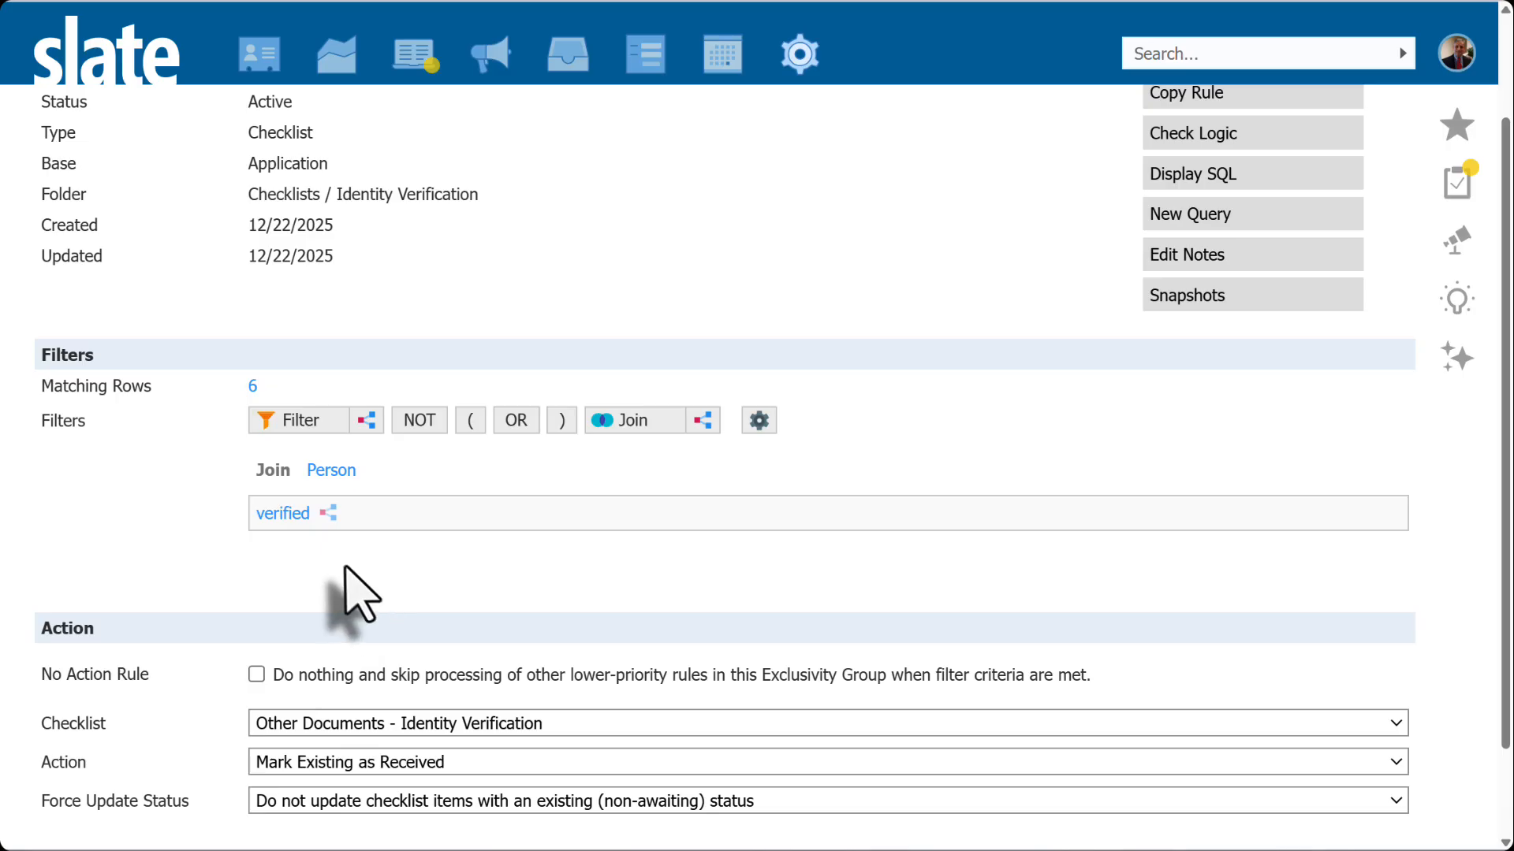
# - Reopen the verified filter, review its subquery type and aggregate, and save it without changes
pyautogui.moveTo(288, 515)
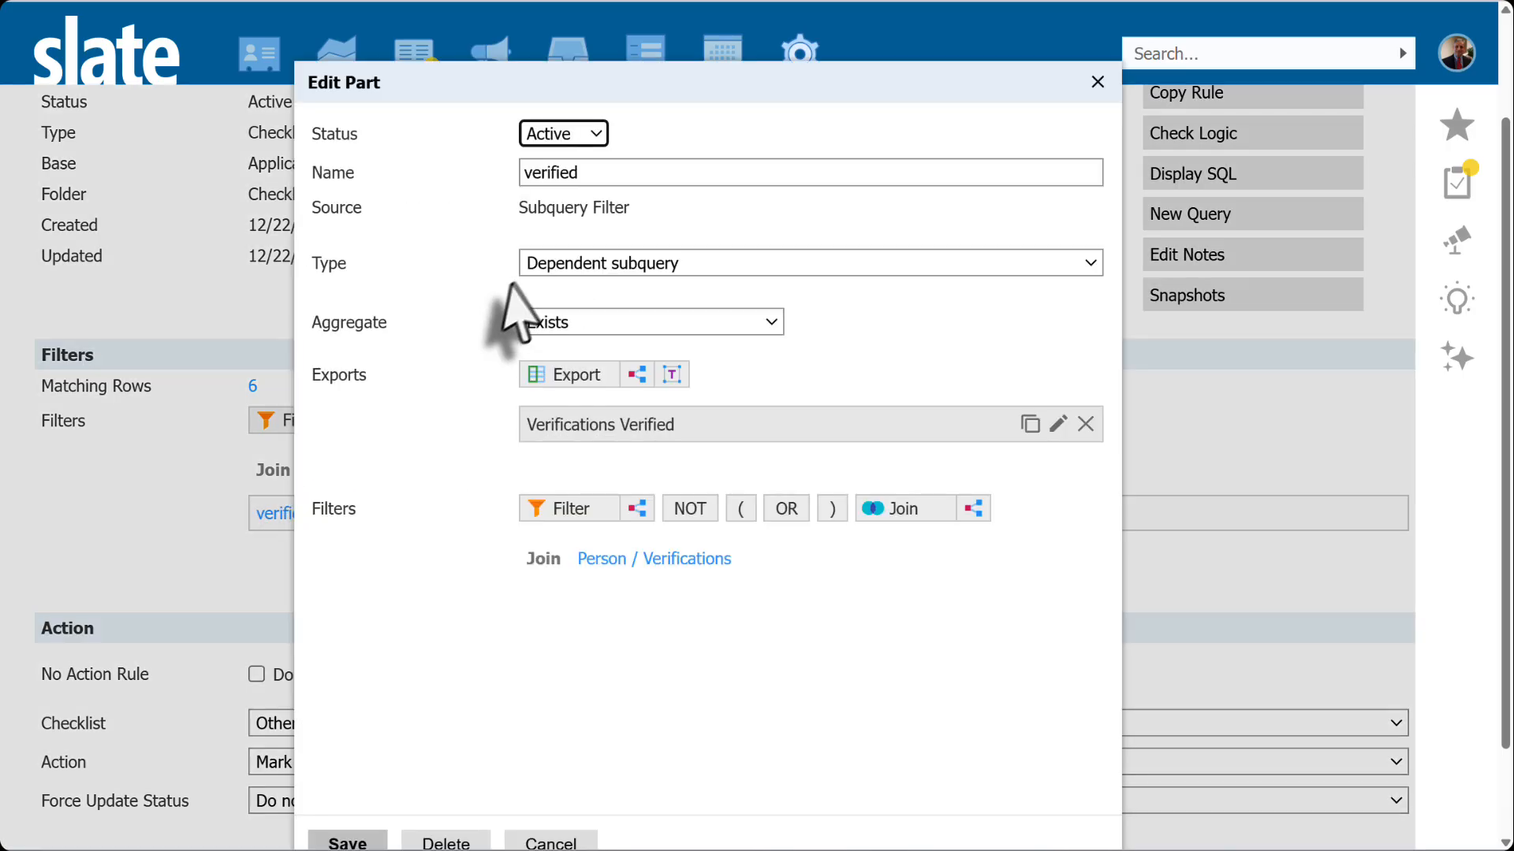
pyautogui.click(280, 516)
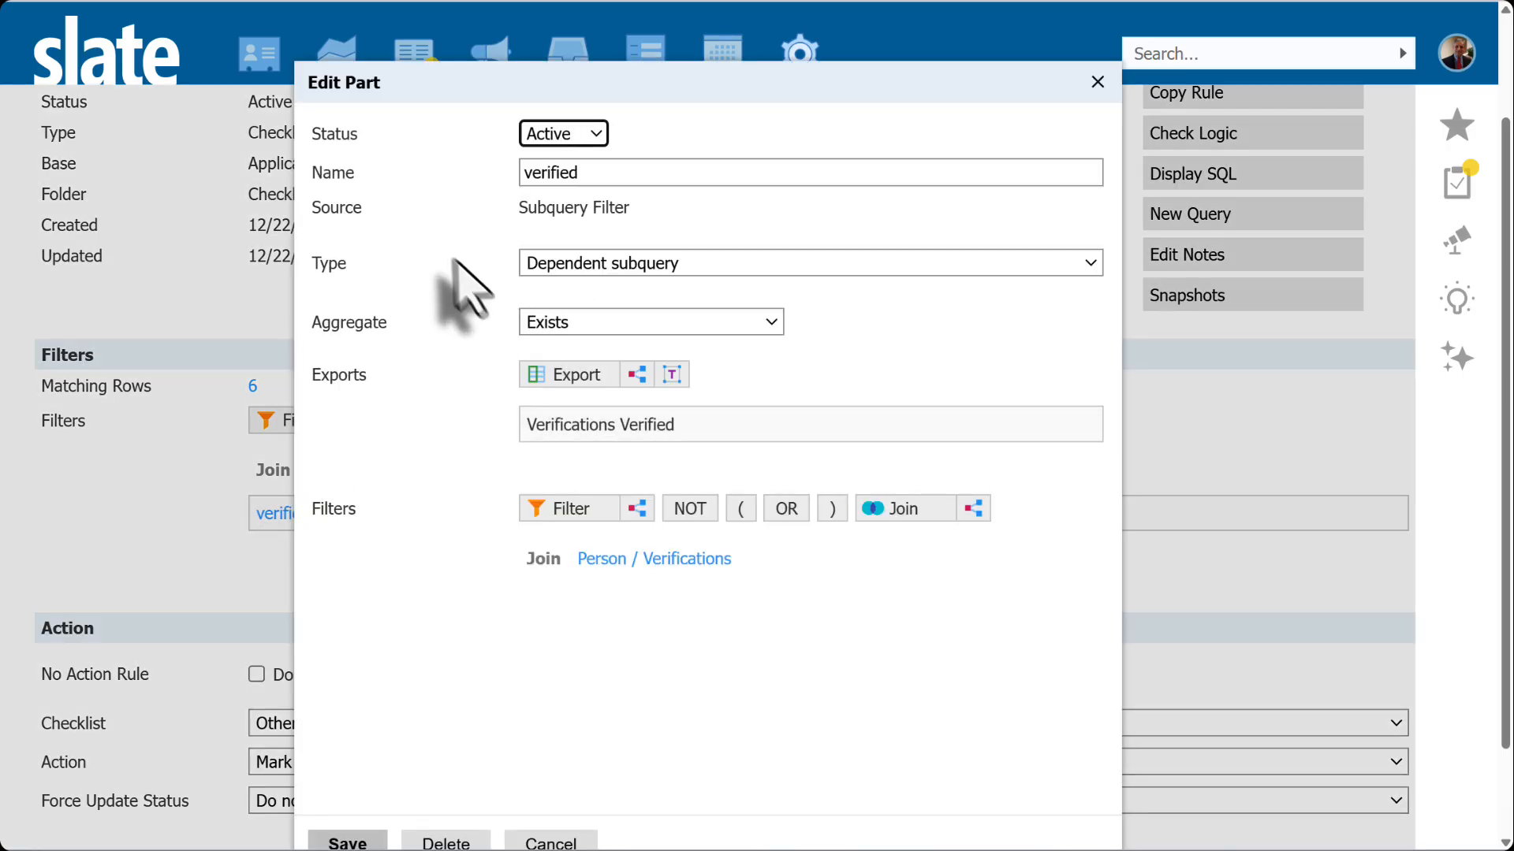
pyautogui.click(348, 840)
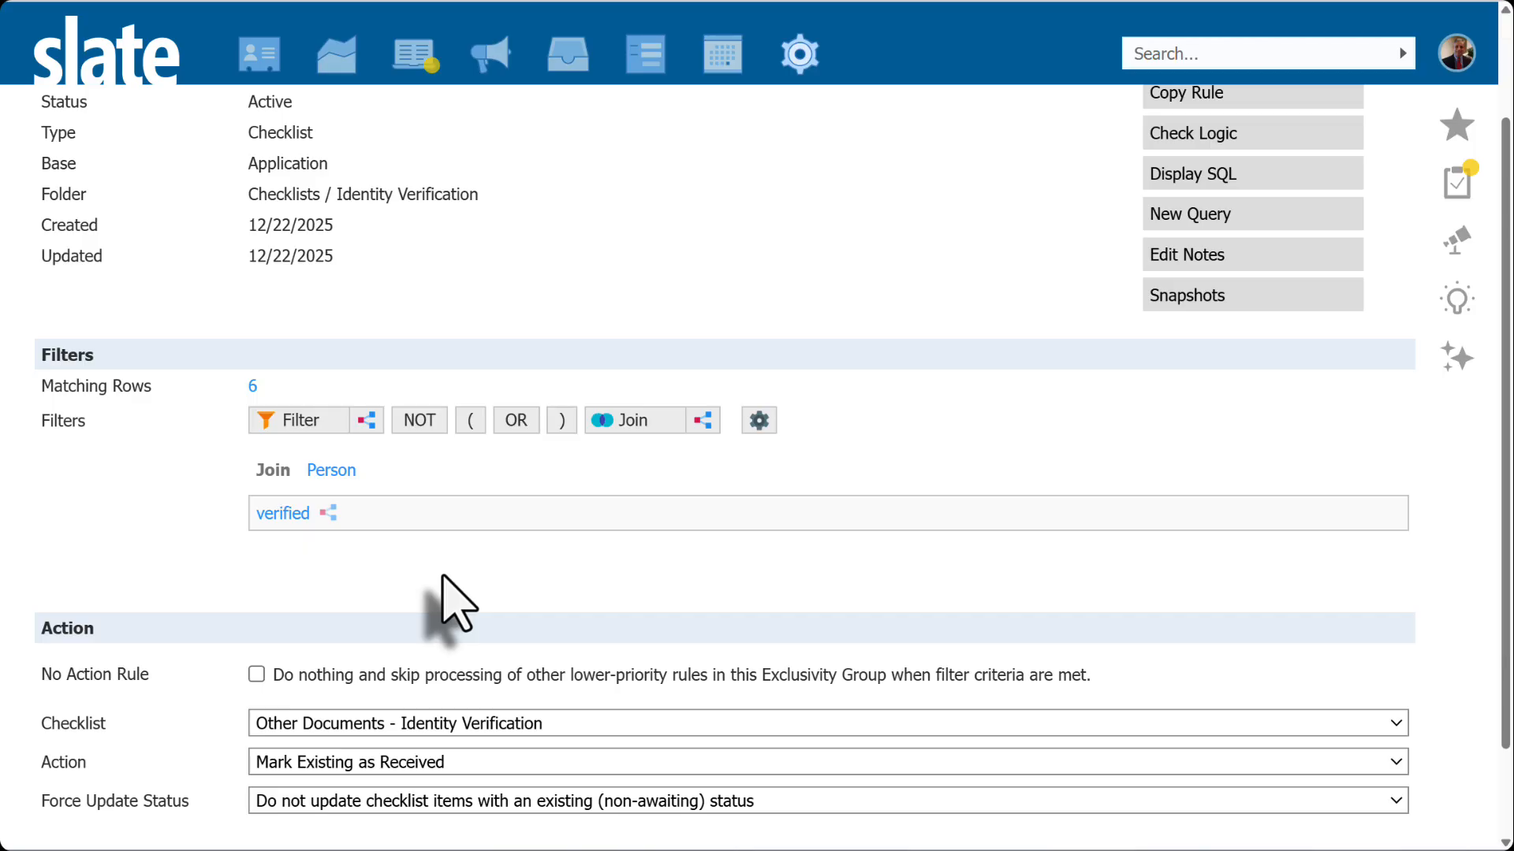
# - Review the rule's action choices and the verified filter's aggregate options, and close the filter without saving
pyautogui.click(367, 765)
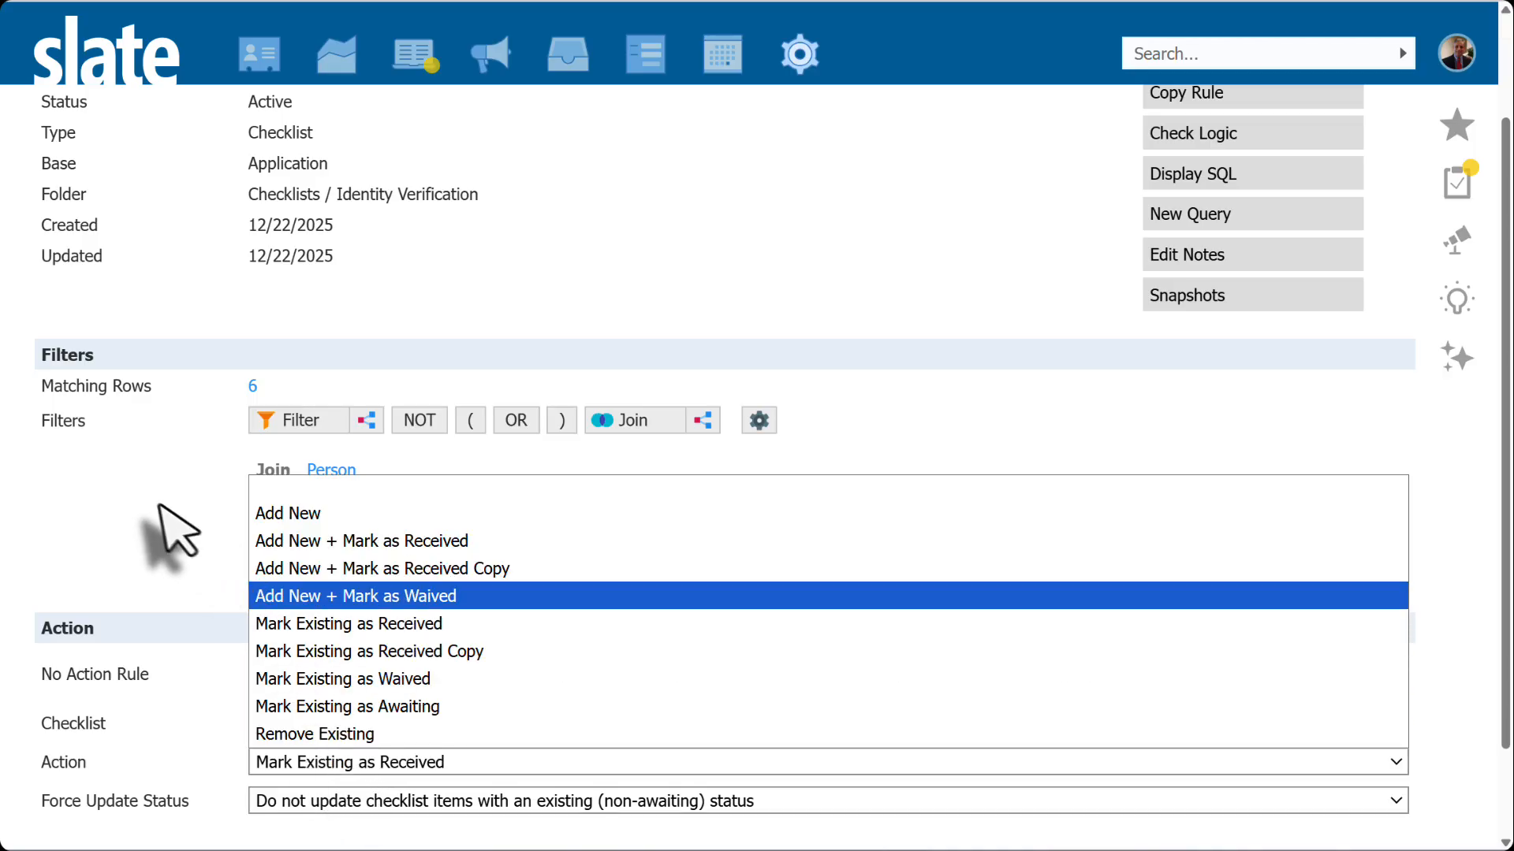
pyautogui.click(189, 477)
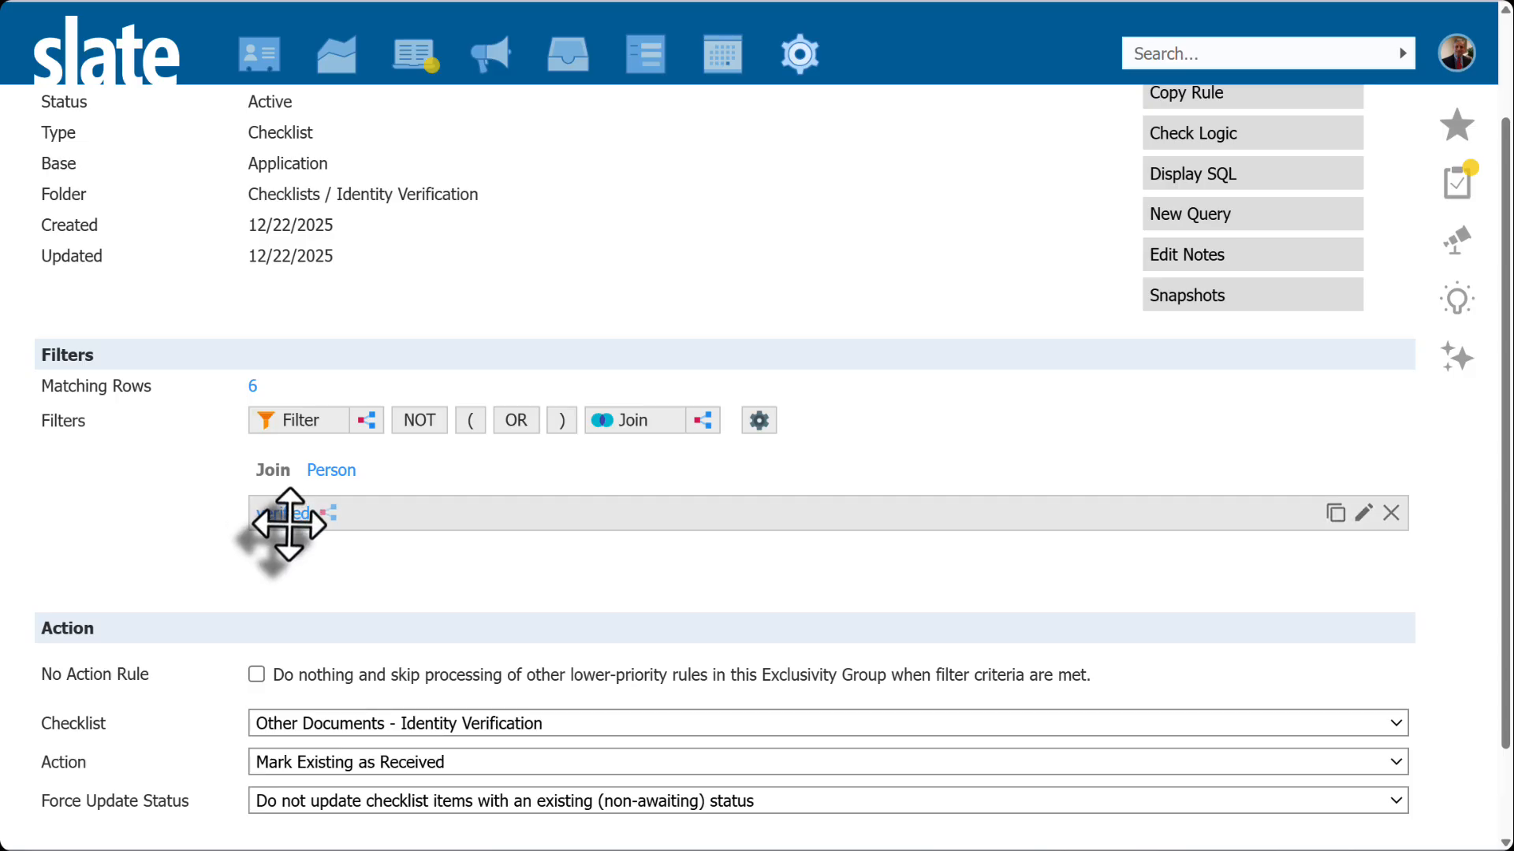
pyautogui.click(280, 517)
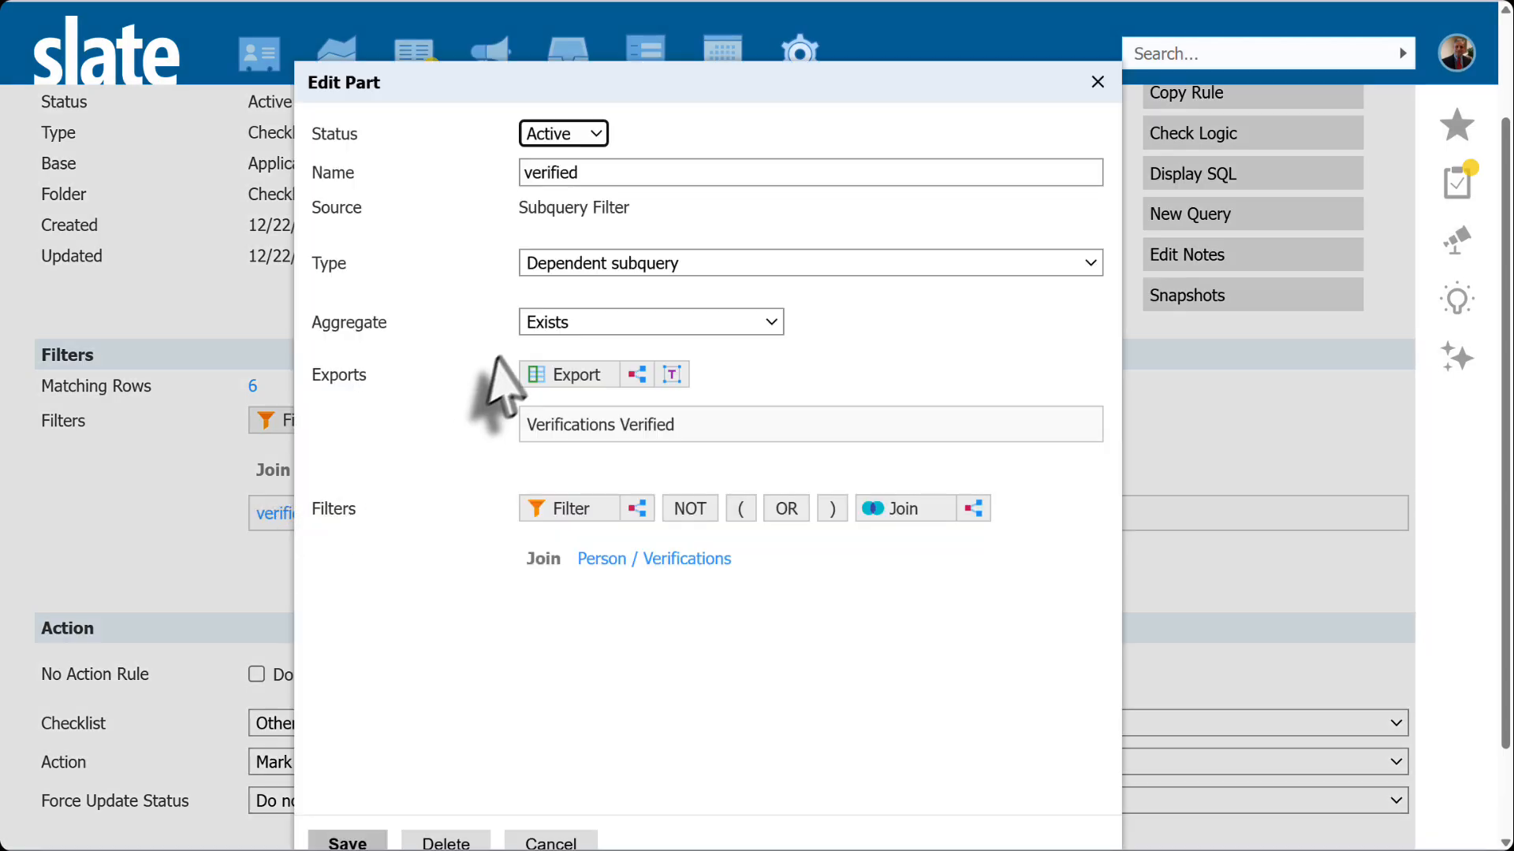
pyautogui.click(566, 323)
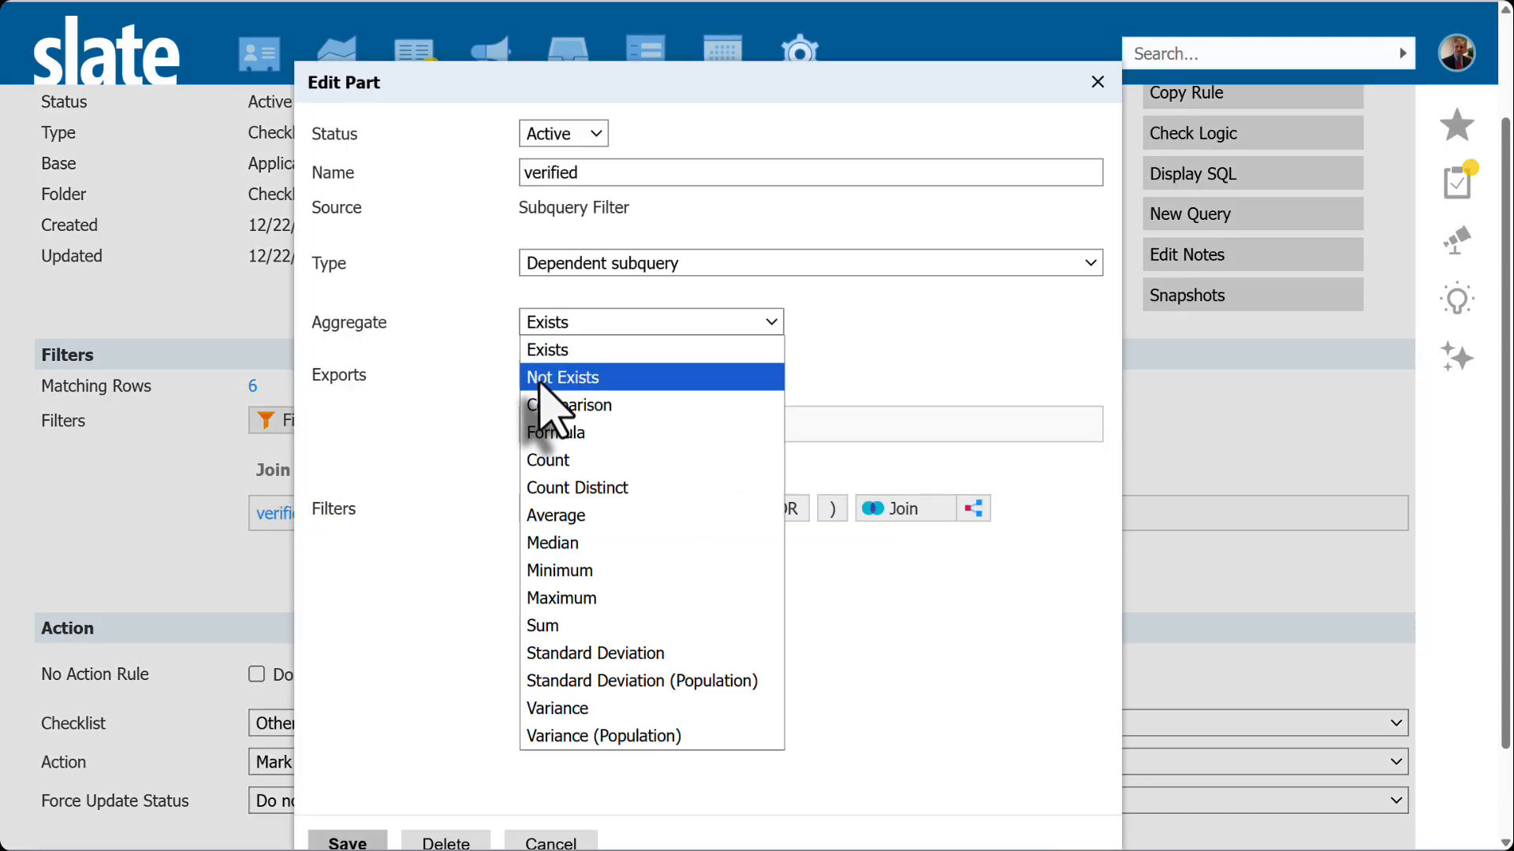
pyautogui.click(433, 541)
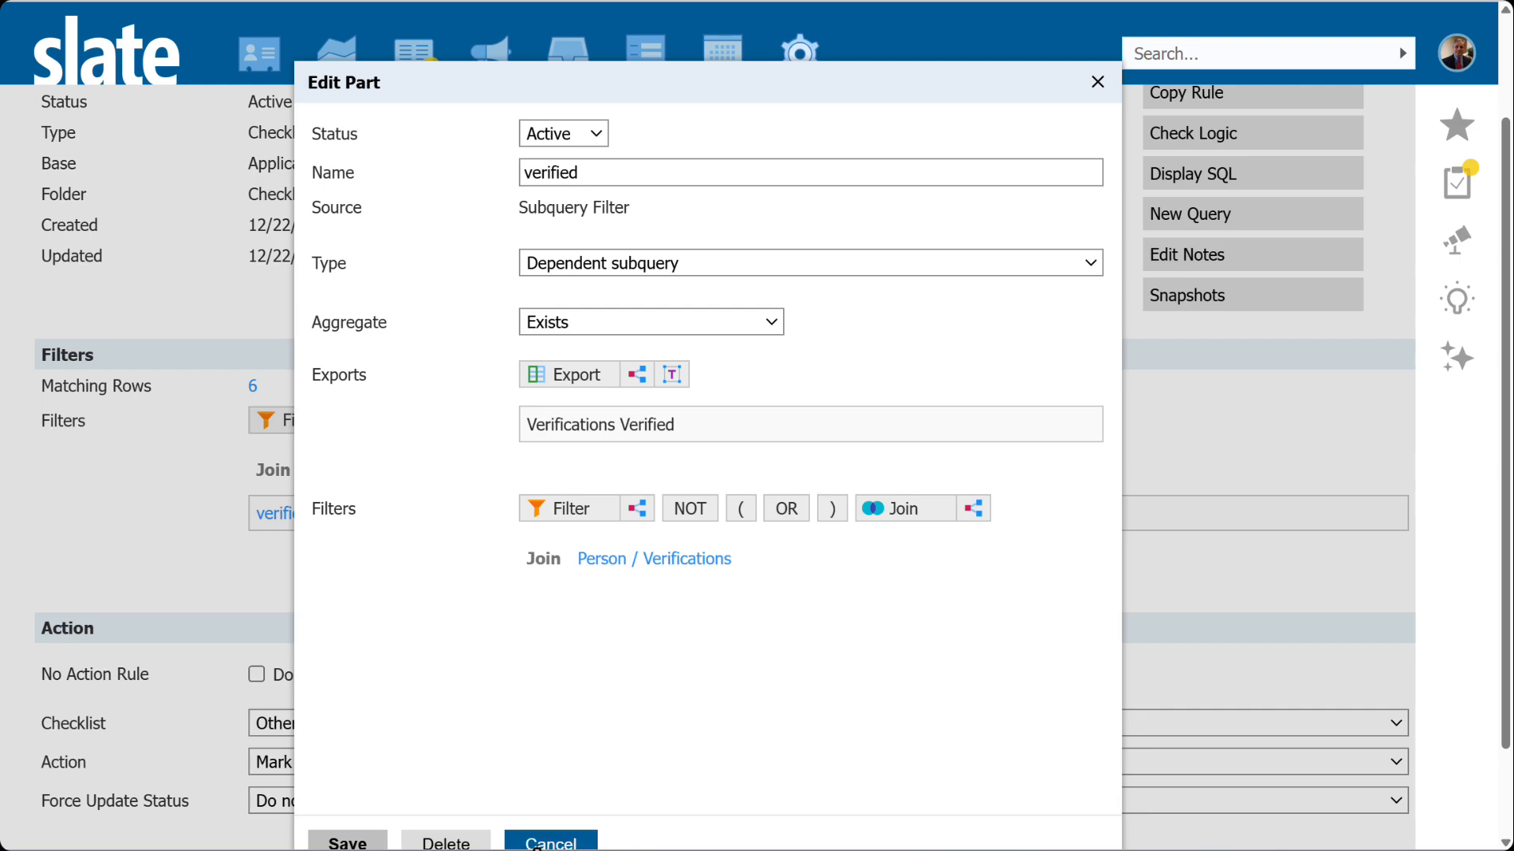
pyautogui.click(539, 844)
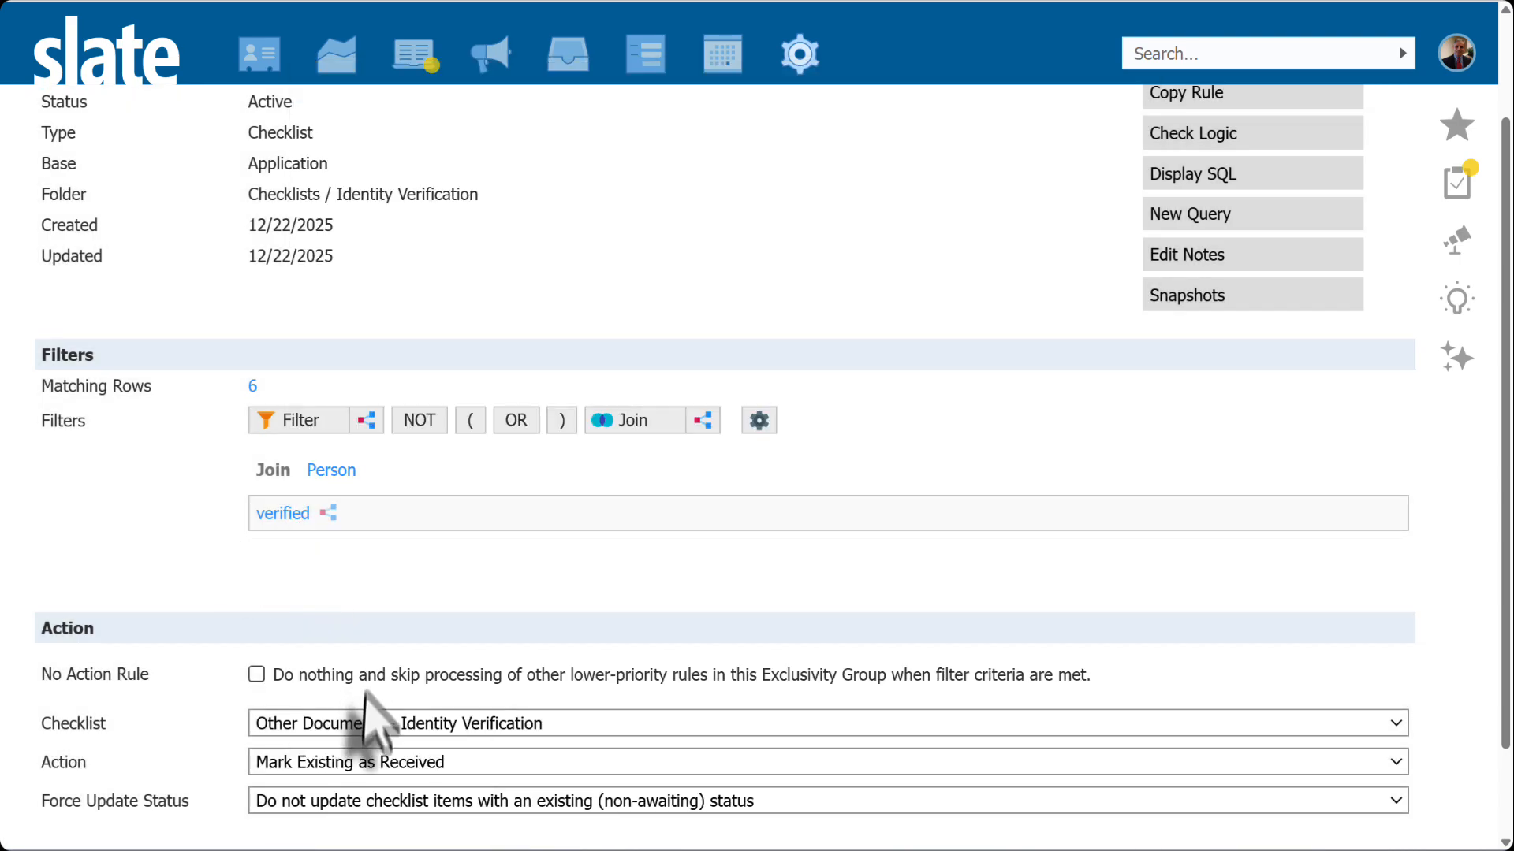
# - Review the checklist item and action choices of the Identity Verification Completed rule without changing them, and highlight the rule's name
pyautogui.click(333, 729)
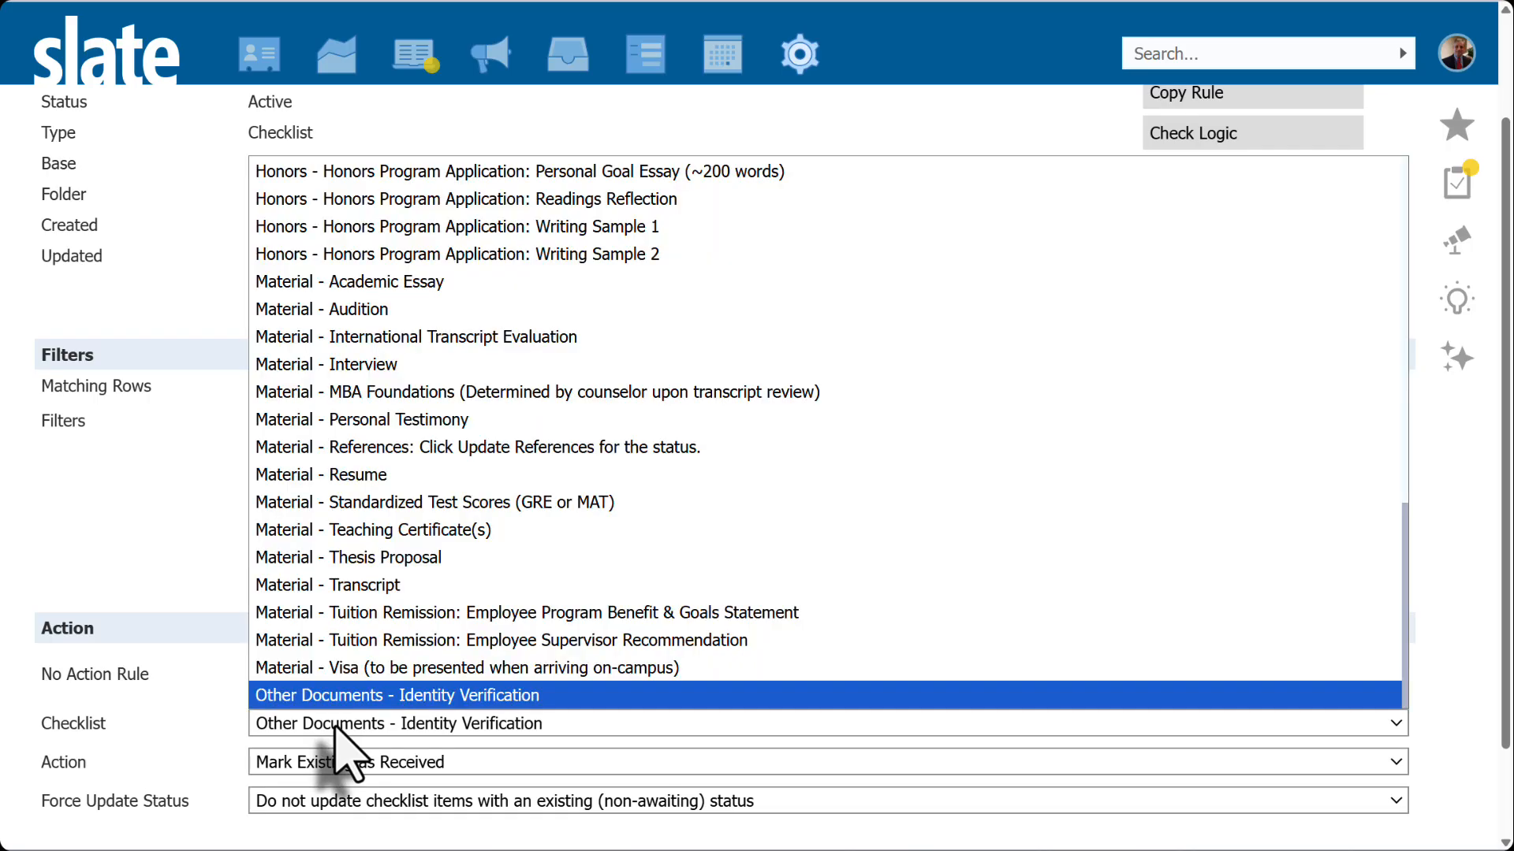
pyautogui.click(333, 737)
pyautogui.click(335, 764)
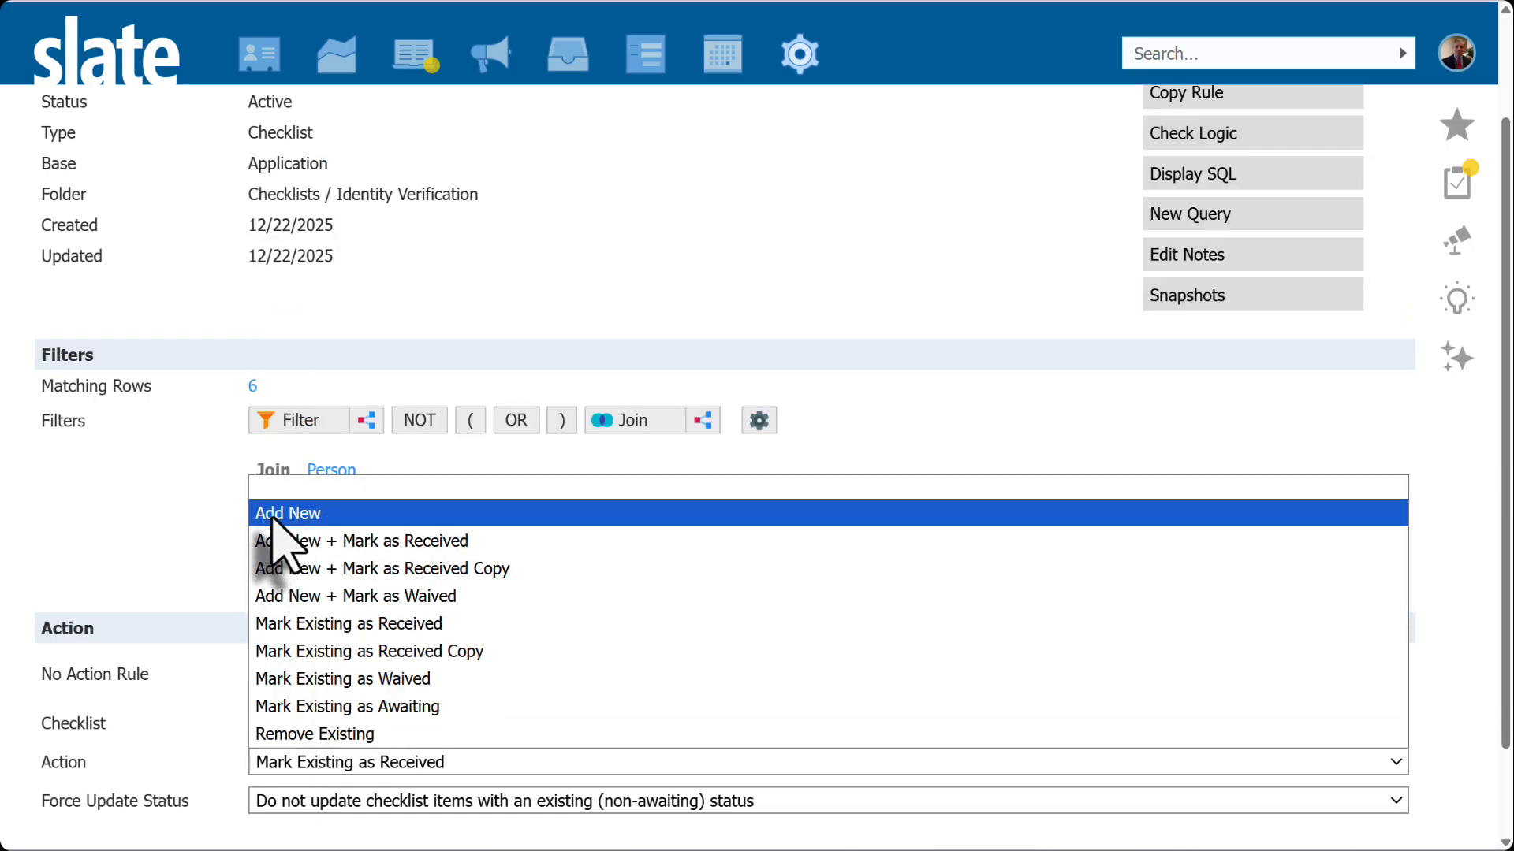
pyautogui.click(163, 512)
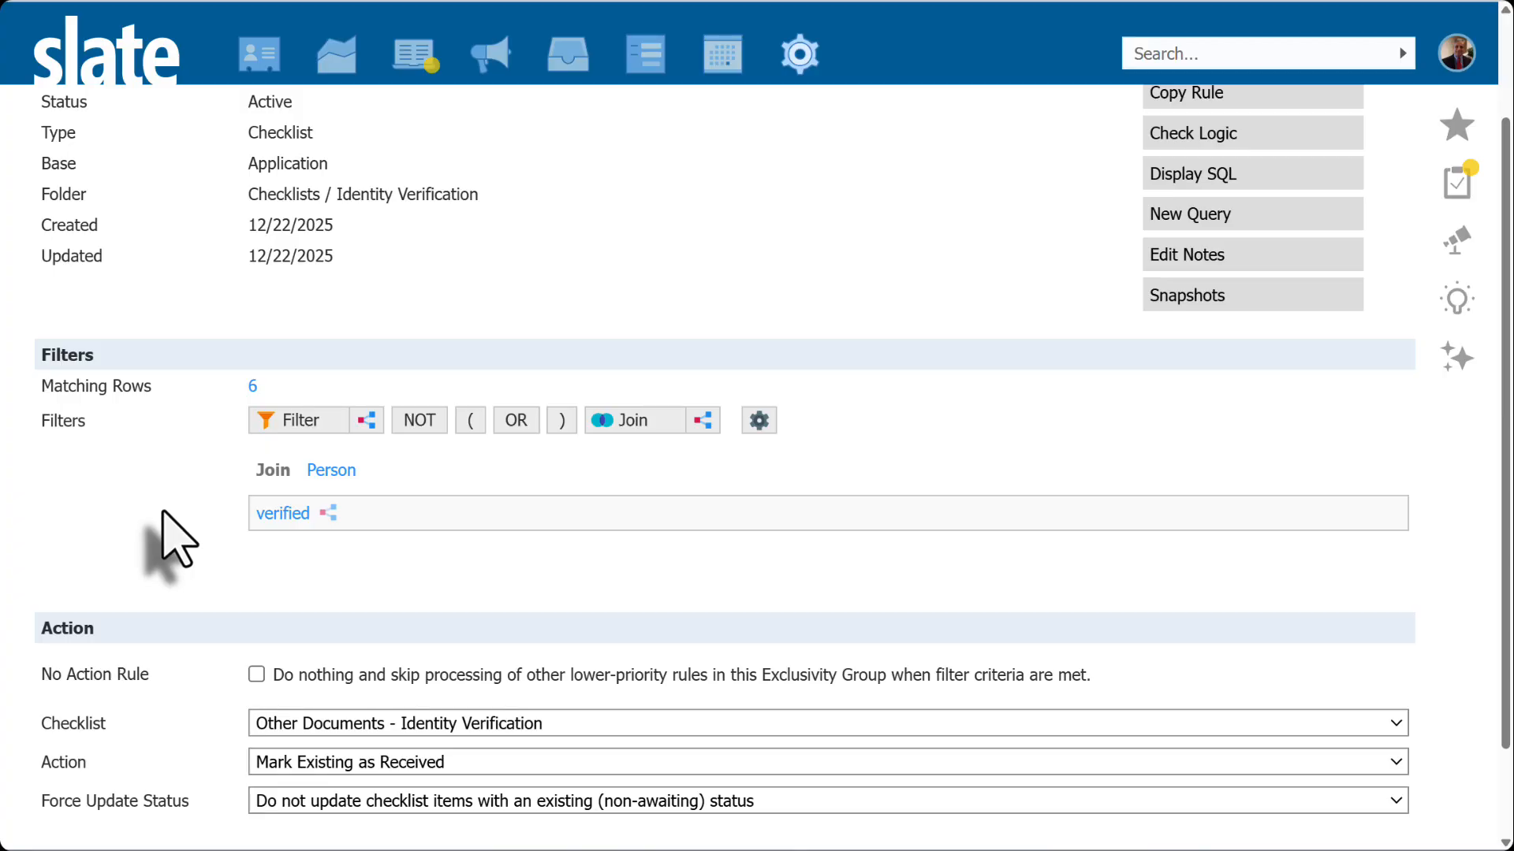
pyautogui.scroll(2, 190, 551)
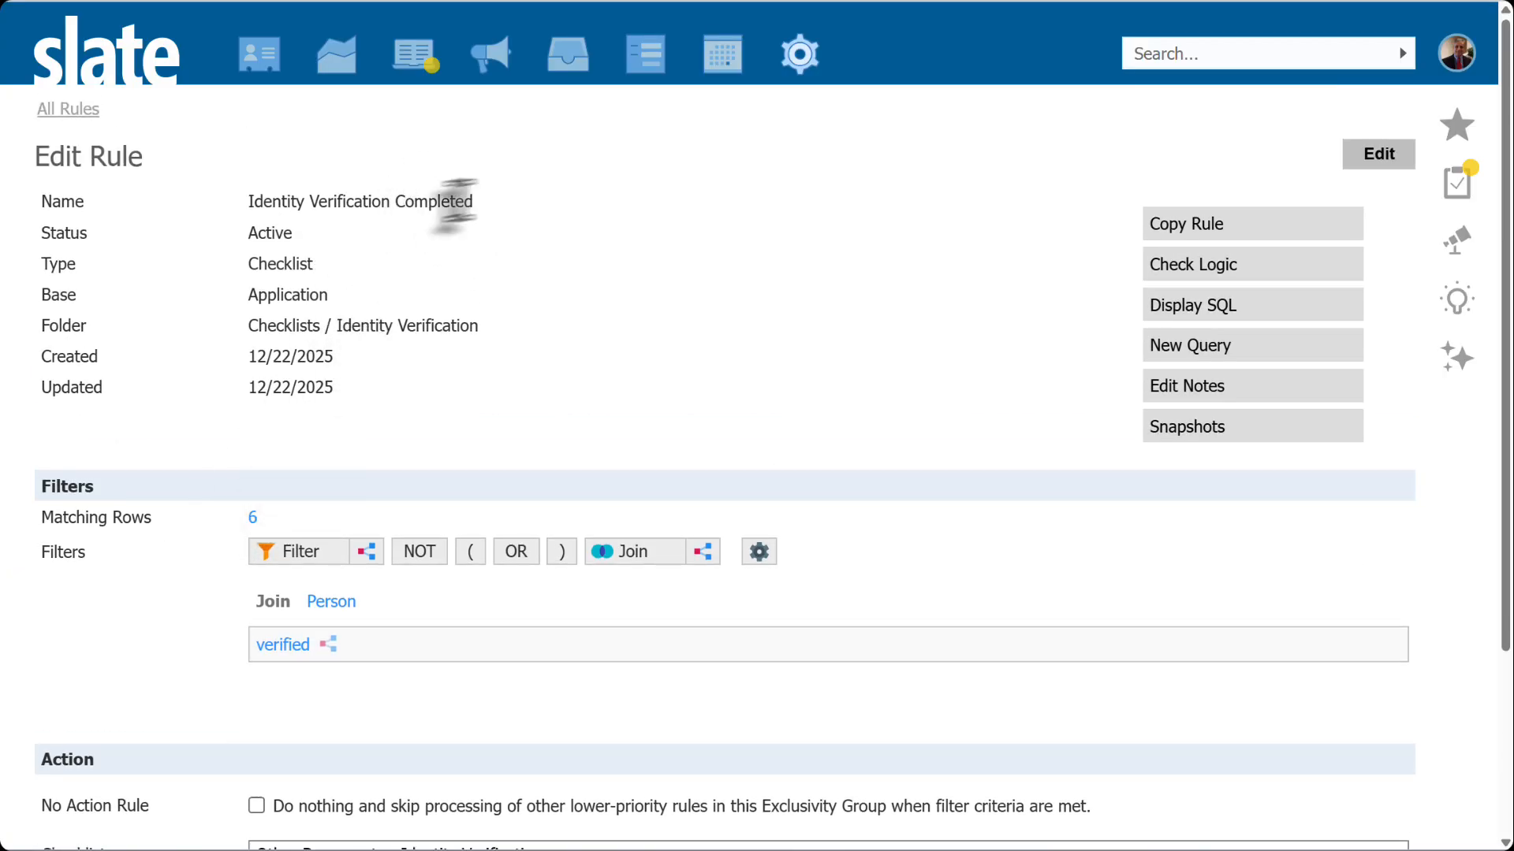
pyautogui.moveTo(472, 203); pyautogui.dragTo(245, 203)
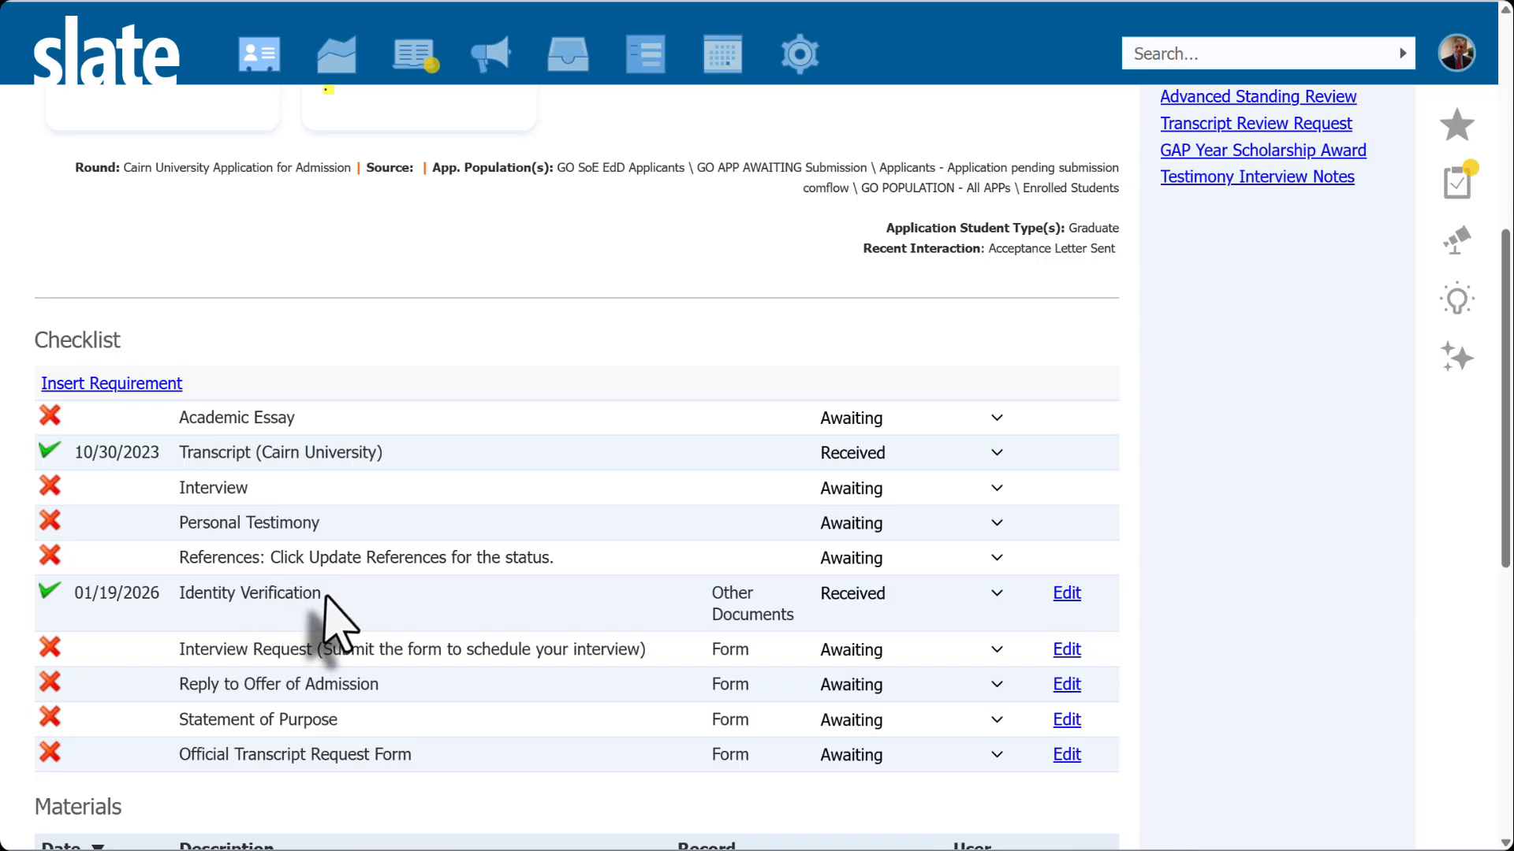
# - Check the received status and date of the Identity Verification item in the test applicant's checklist
pyautogui.moveTo(322, 595); pyautogui.dragTo(49, 607)
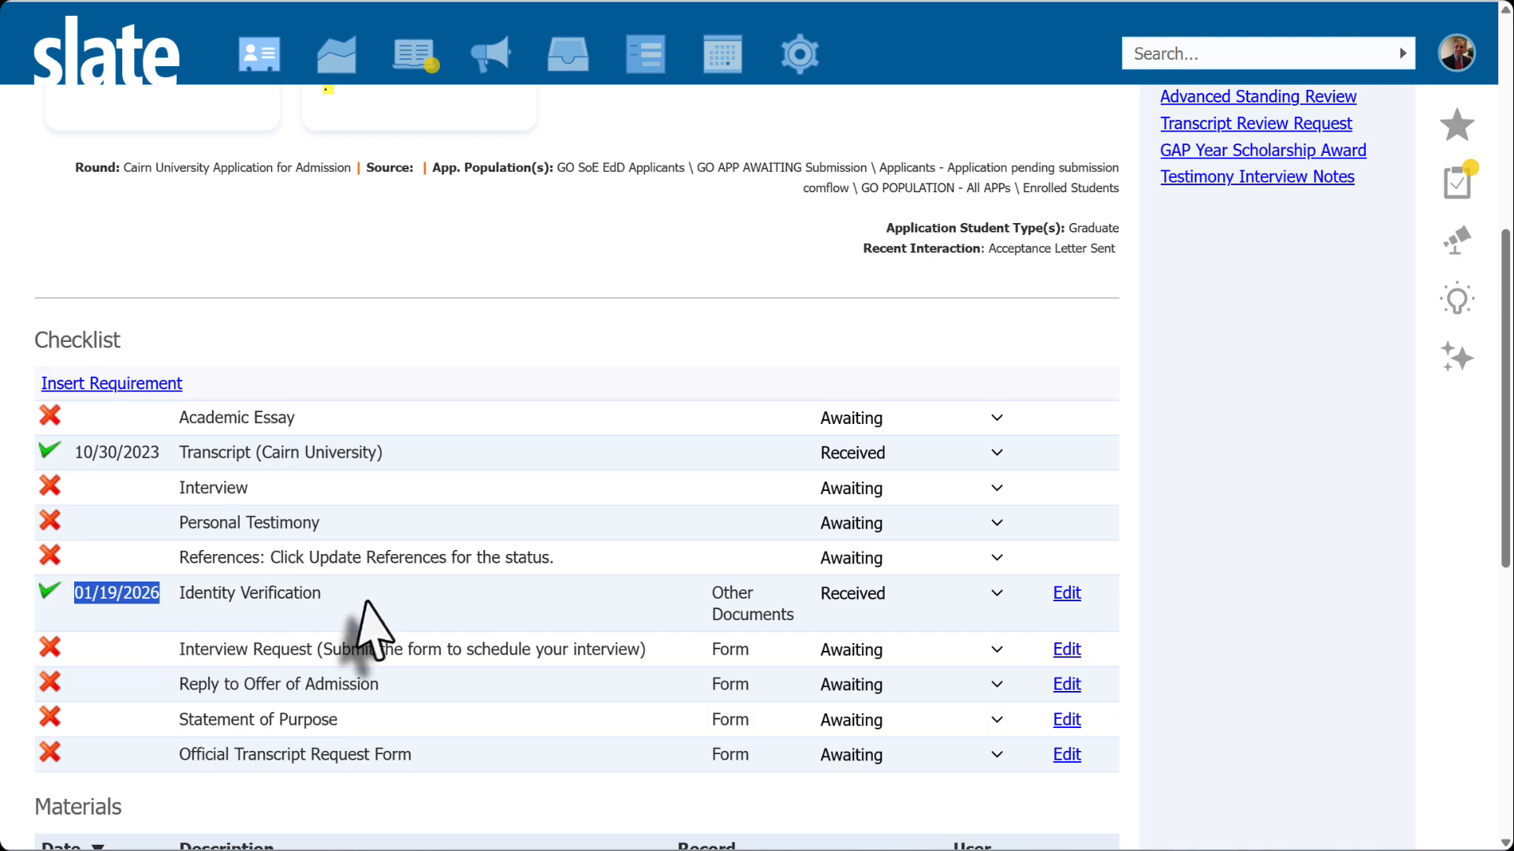
pyautogui.click(134, 599)
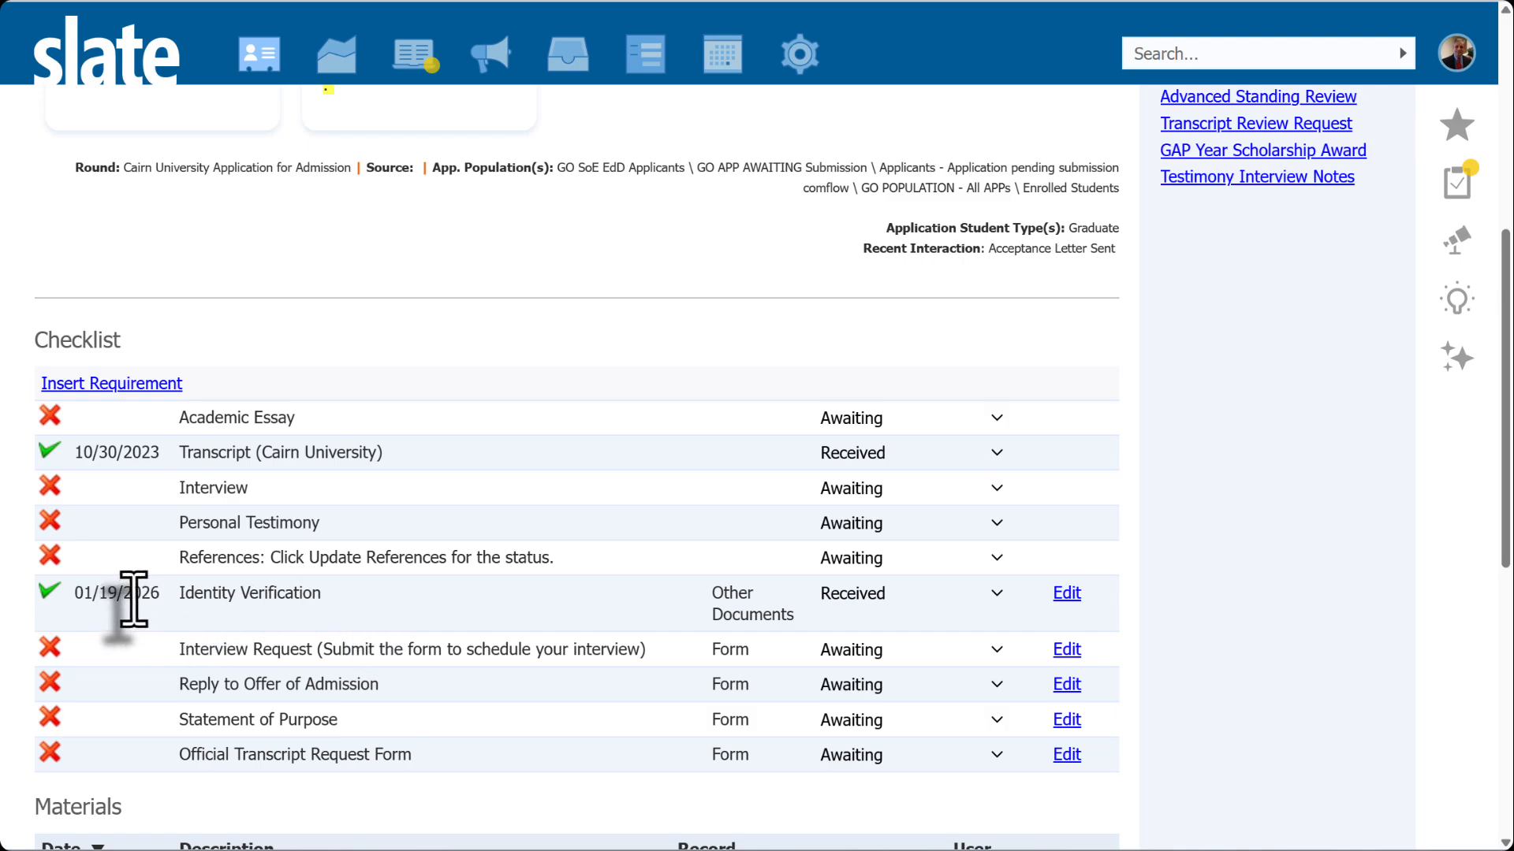